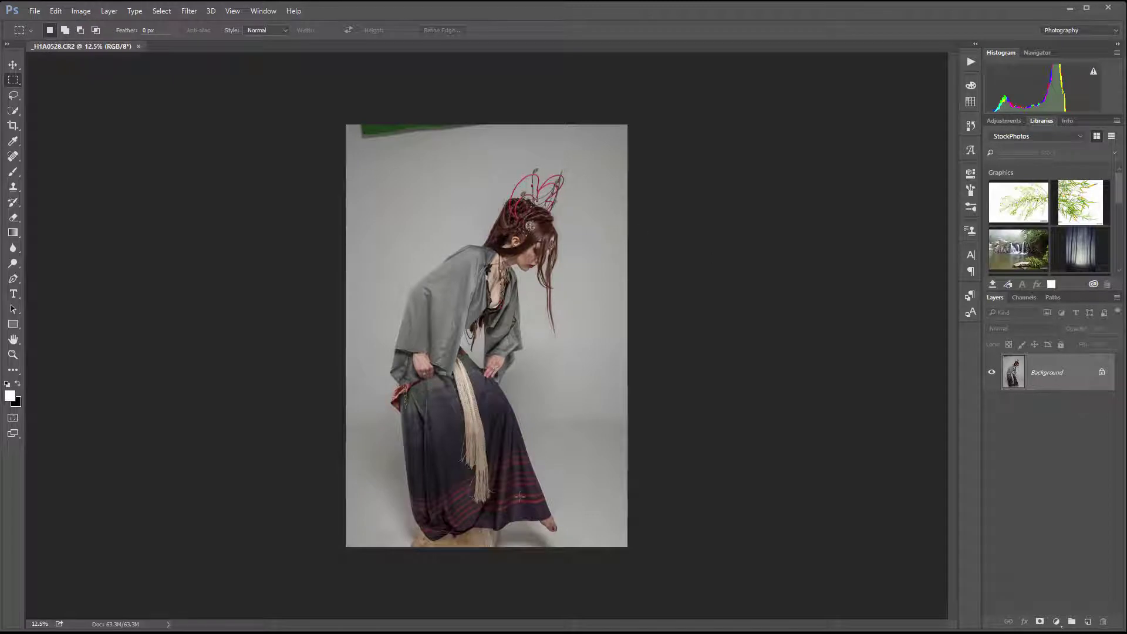
- Browse the Filter menu, close it without applying any filter, and scroll the view
left_click(190, 12)
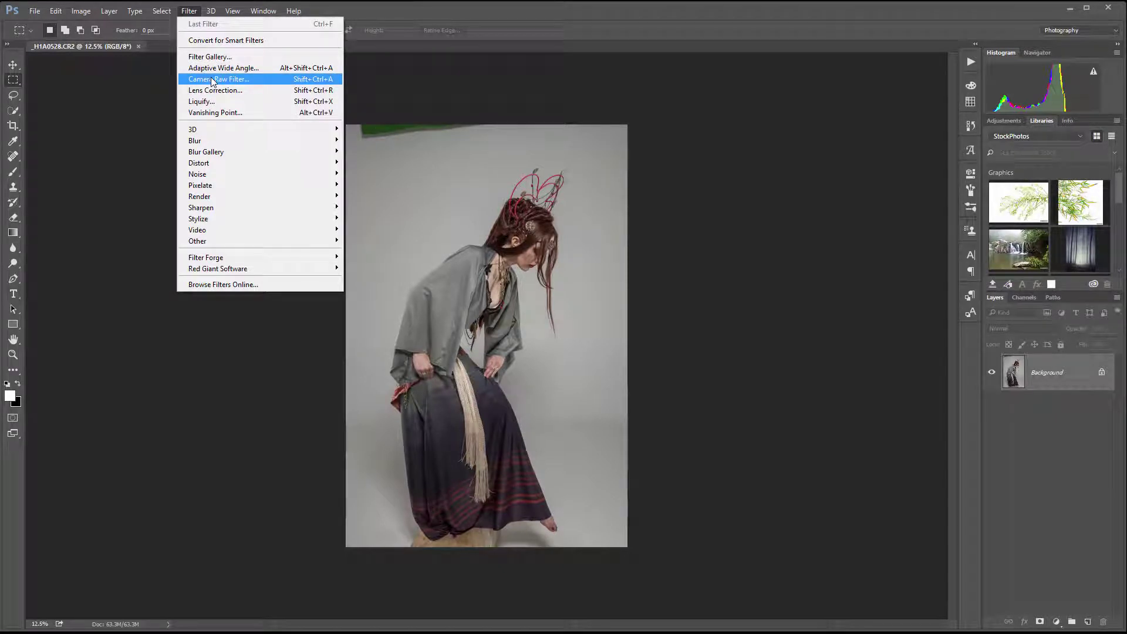
left_click(1058, 388)
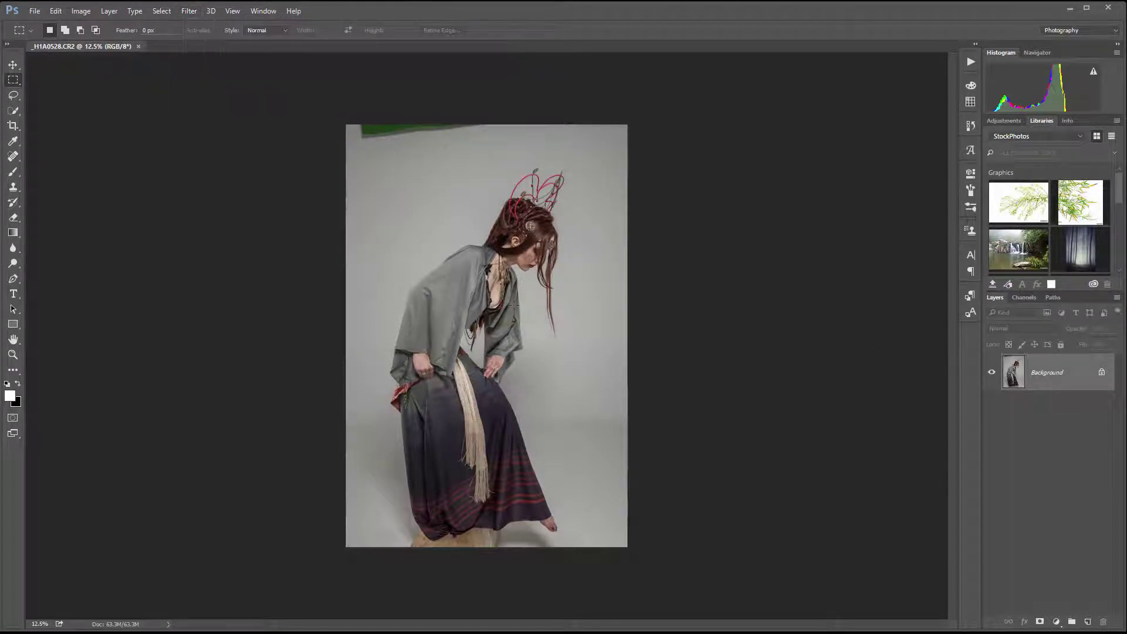
scroll(514, 307, "up", 3)
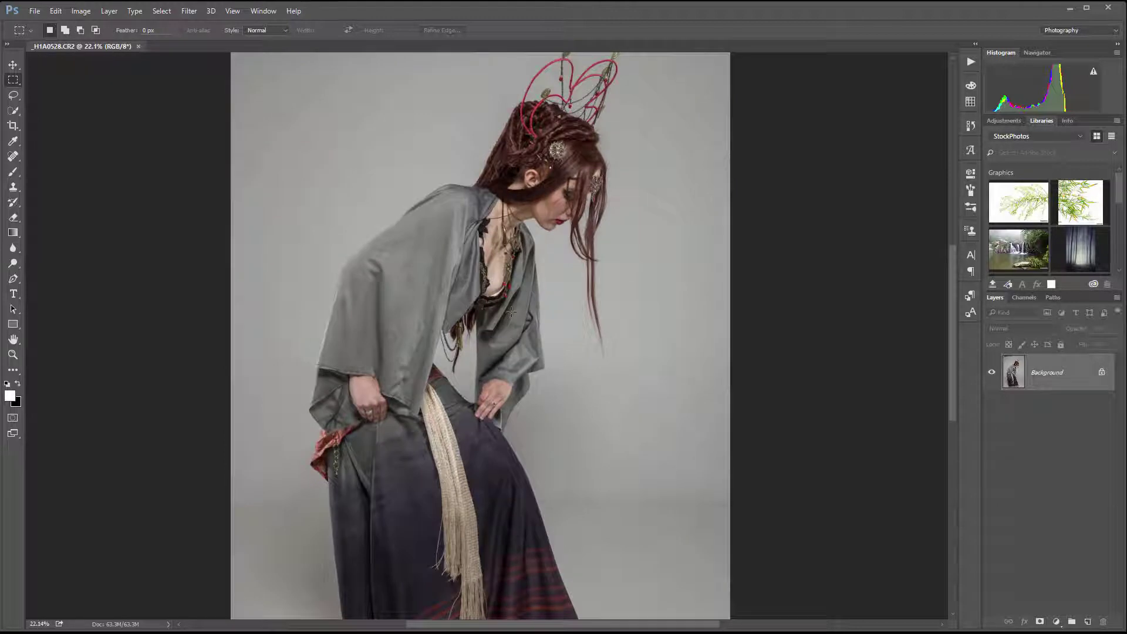
scroll(511, 311, "up", 2)
scroll(511, 311, "down", 3)
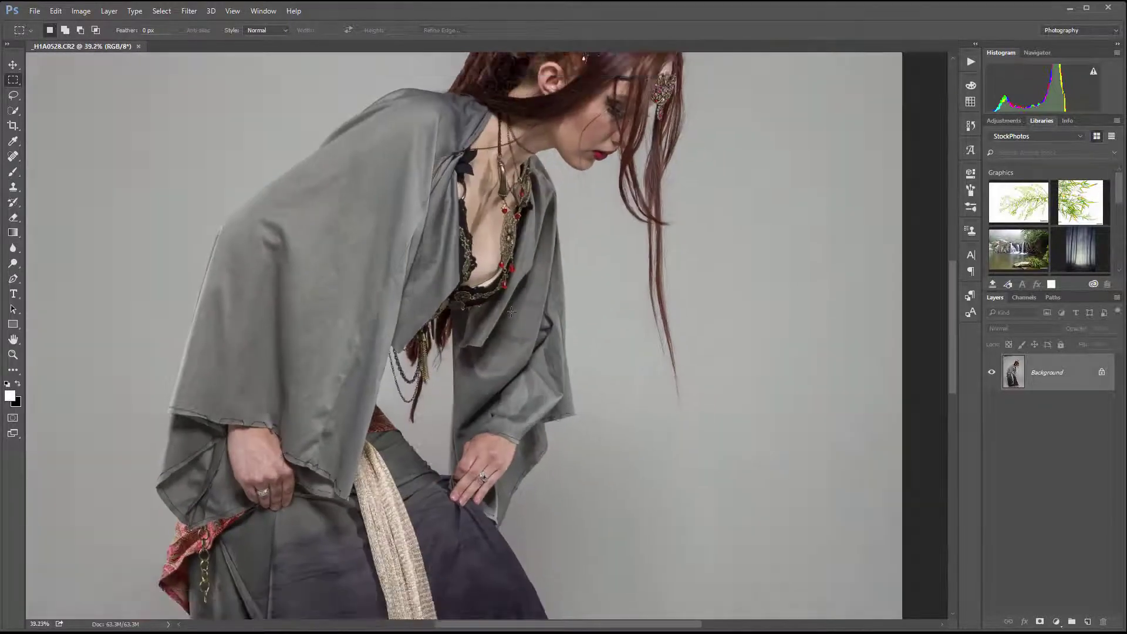
scroll(511, 311, "down", 2)
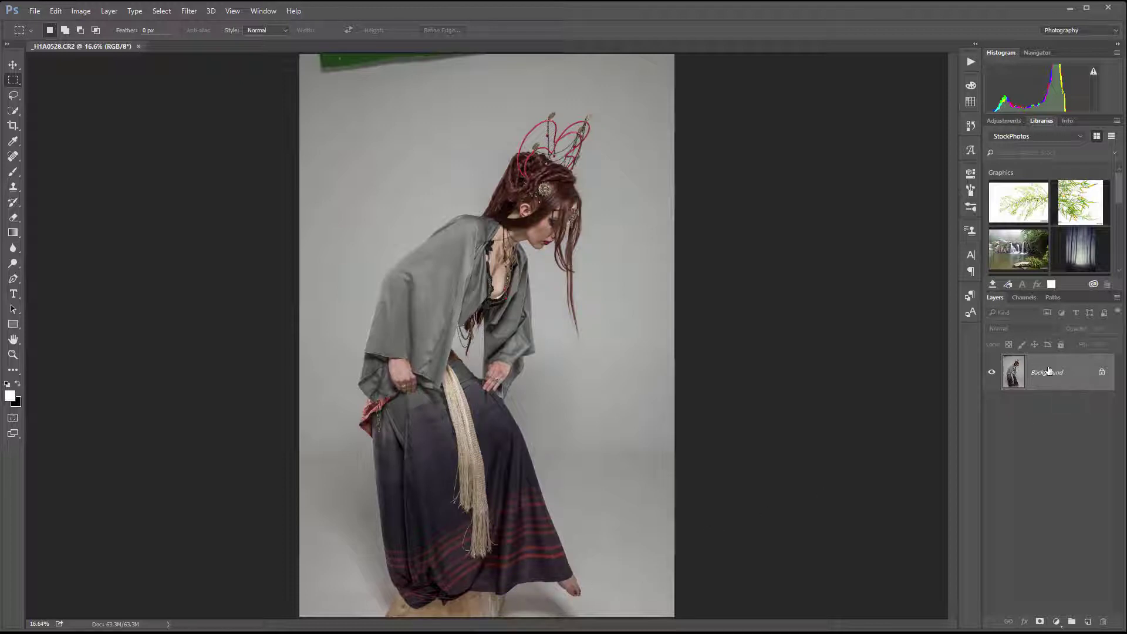
- Duplicate the Background layer, remove the extra Layer 1, and rename the copy 'Main'
key("ctrl+j")
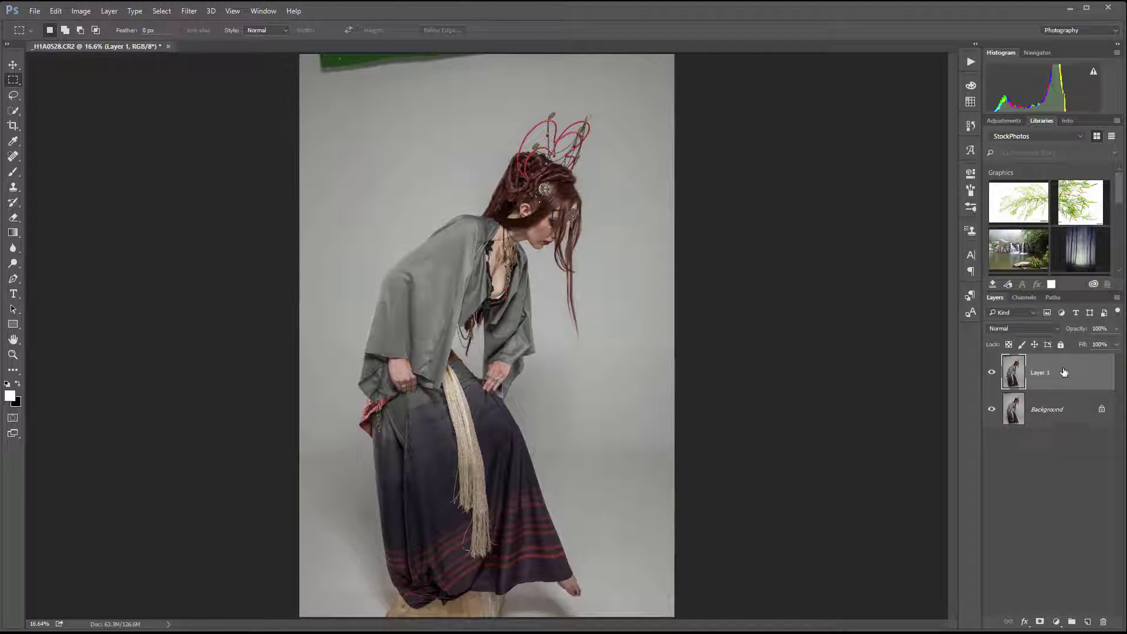
left_click_drag(1057, 411, 1088, 622)
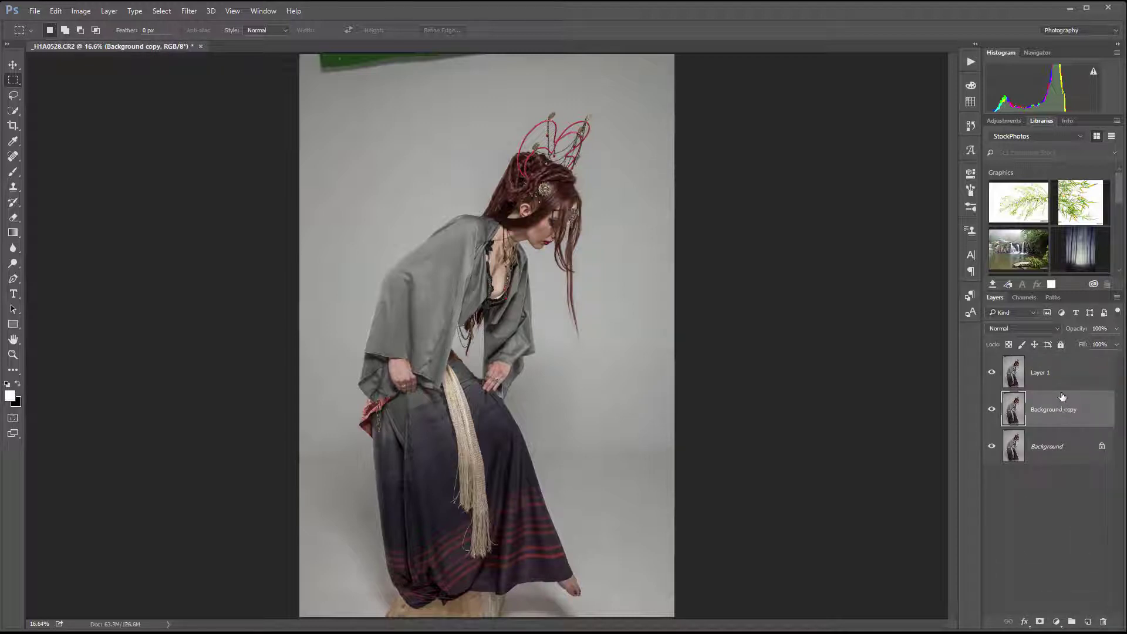
left_click(1057, 384)
key("ctrl+e")
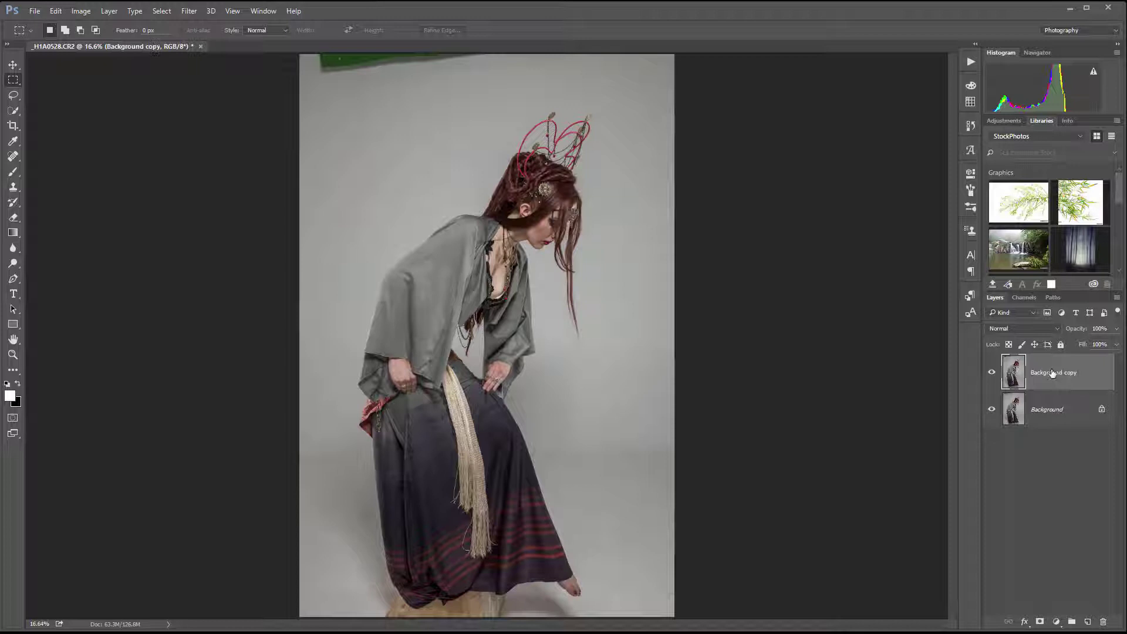
double_click(1055, 372)
type("G")
key("Return")
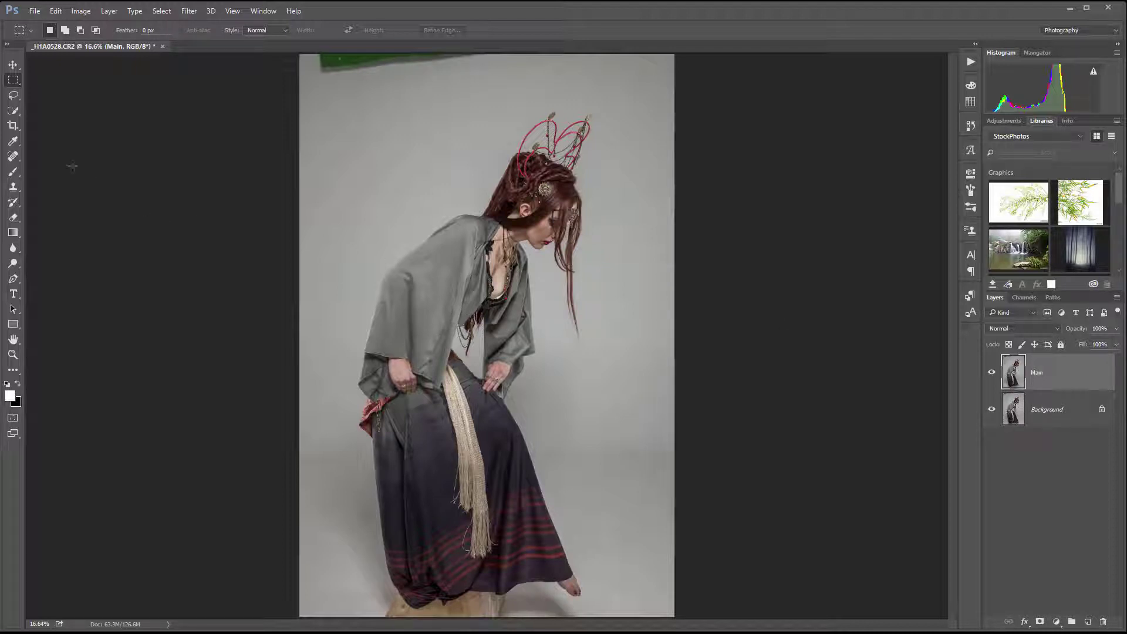
- Switch to the Pen tool in Path mode and zoom into the photo
left_click(11, 280)
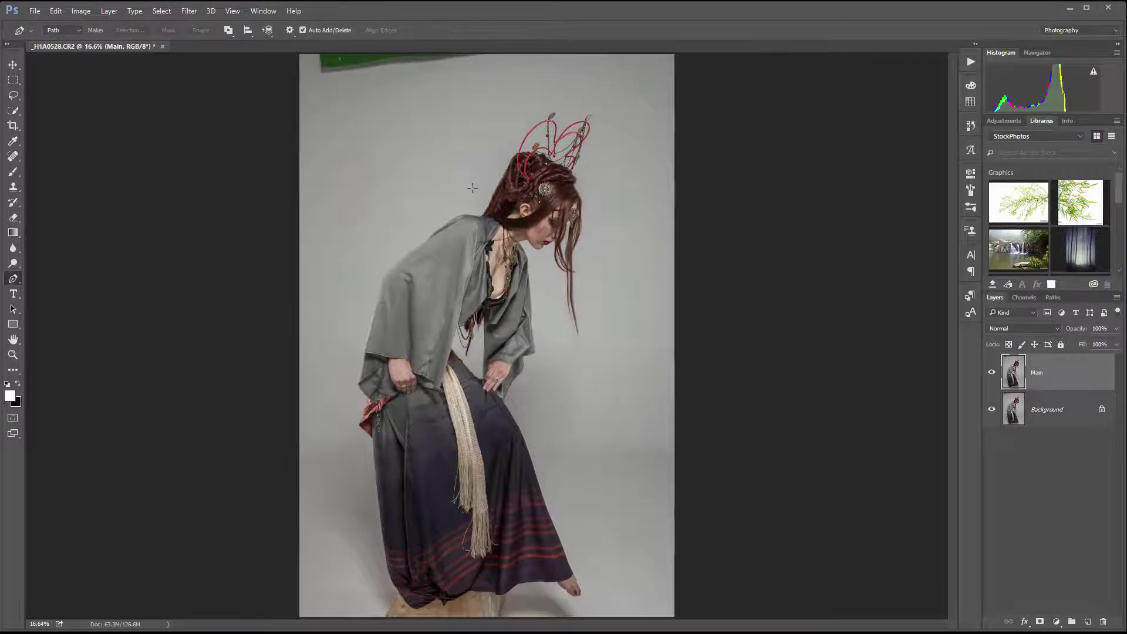
scroll(459, 233, "up", 5)
scroll(459, 233, "up", 5)
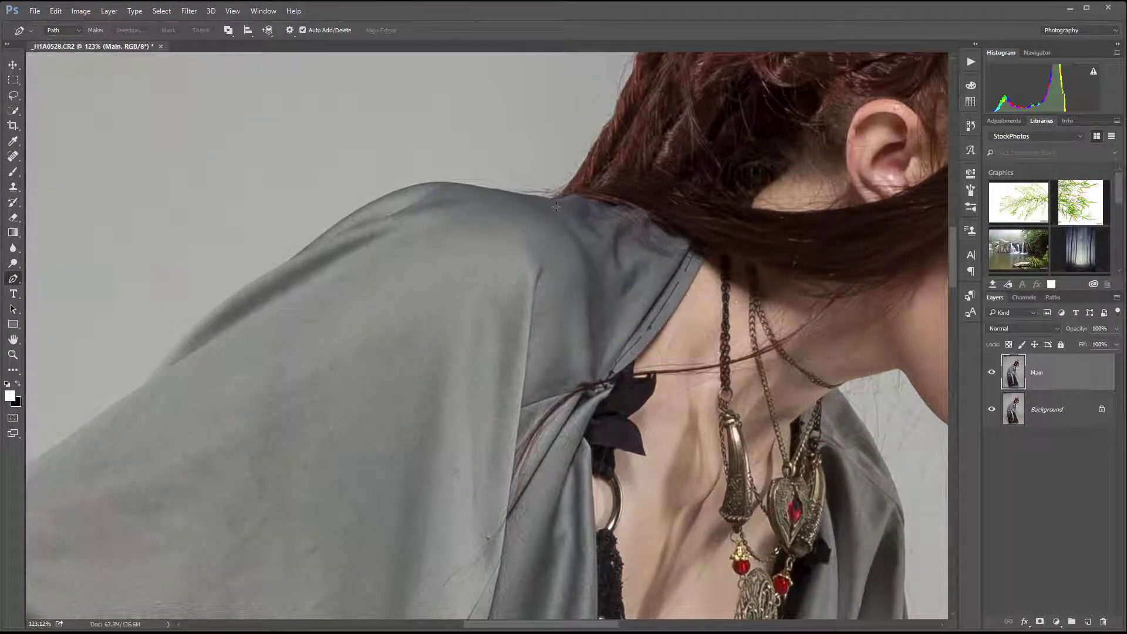
scroll(493, 200, "up", 1)
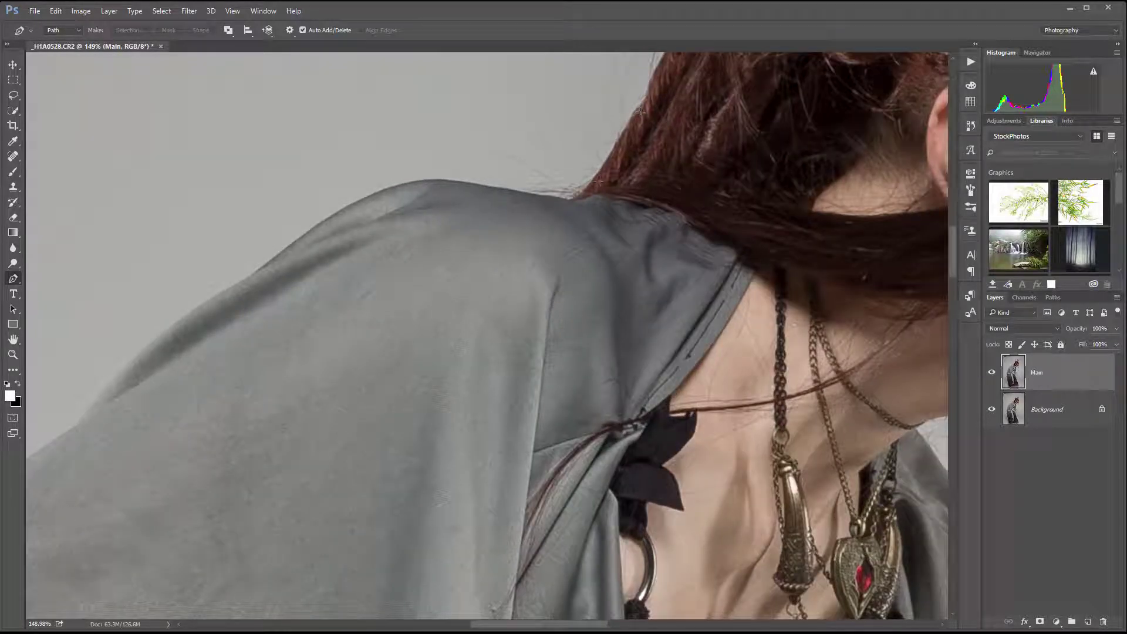
scroll(606, 188, "down", 4)
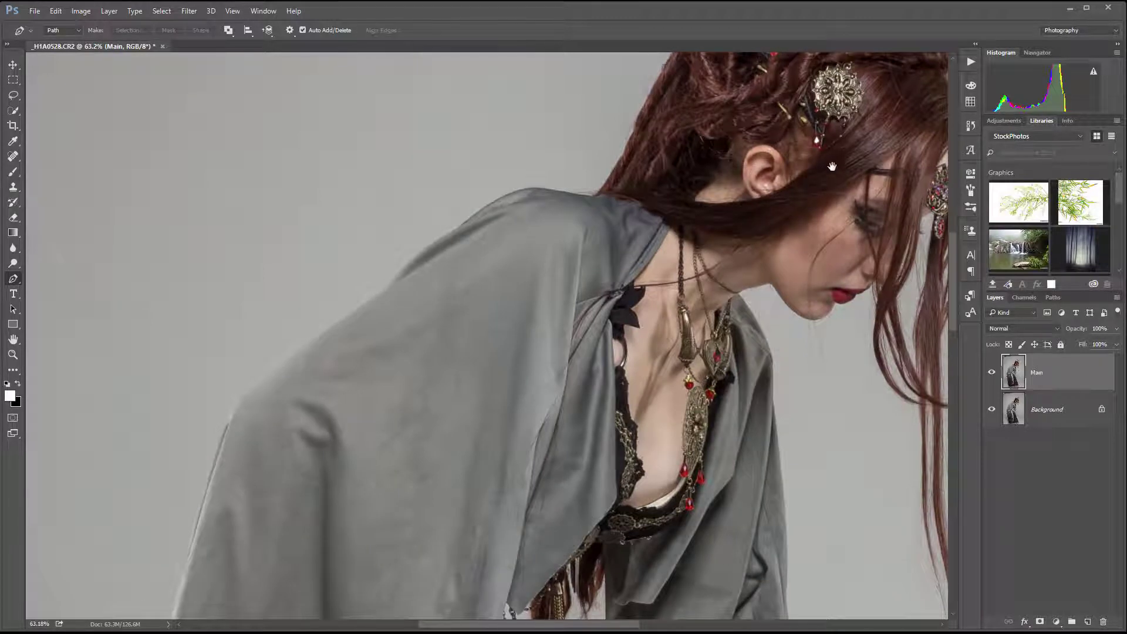
- Centre the model's face and necklace, adjusting the zoom level
left_click_drag(828, 163, 608, 158)
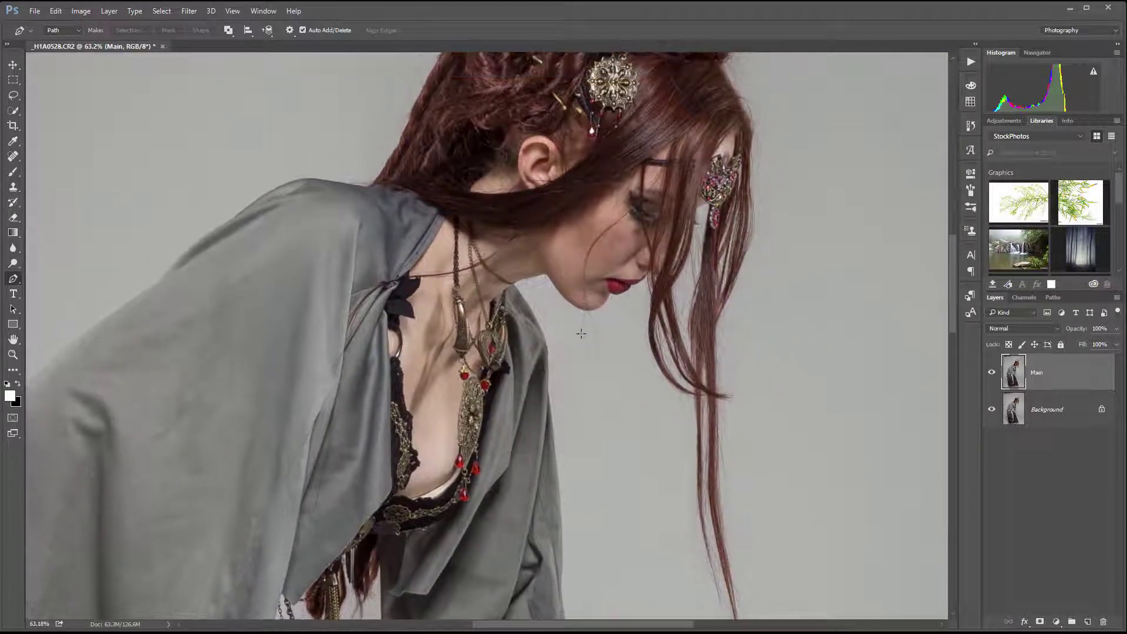
scroll(528, 261, "down", 5)
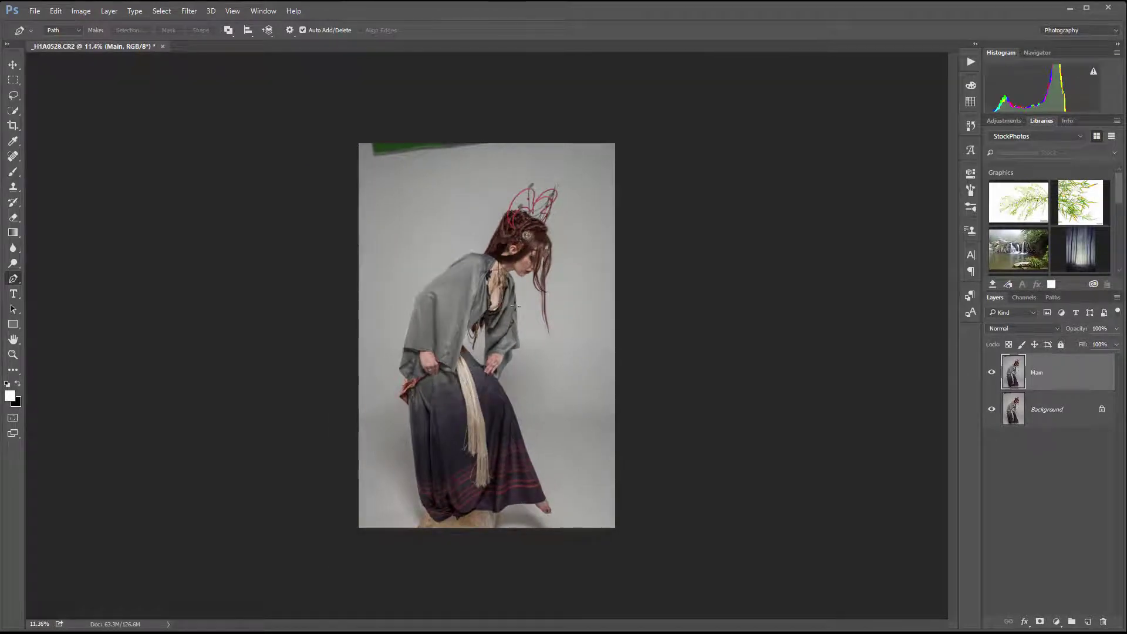
scroll(516, 306, "up", 3)
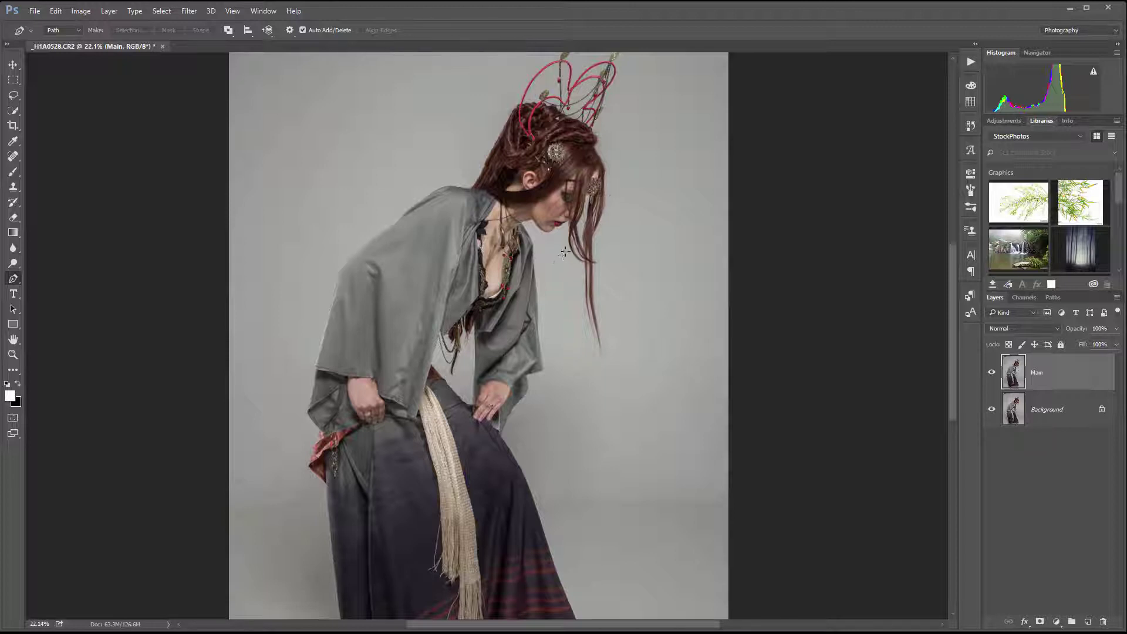
scroll(499, 399, "down", 1)
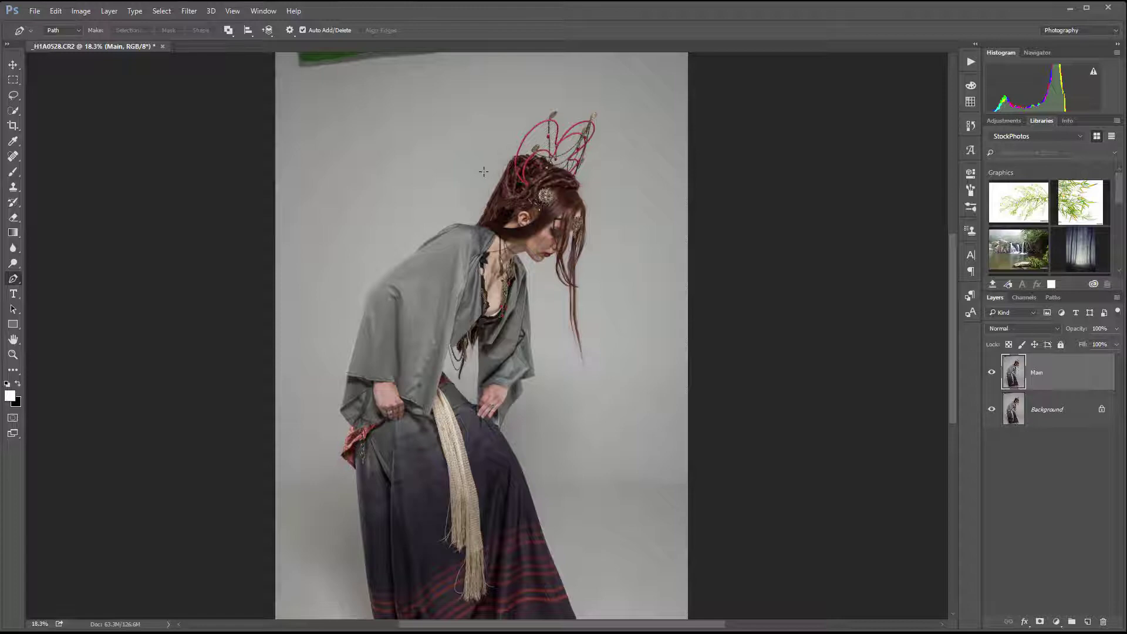
scroll(487, 232, "up", 6)
scroll(487, 235, "up", 2)
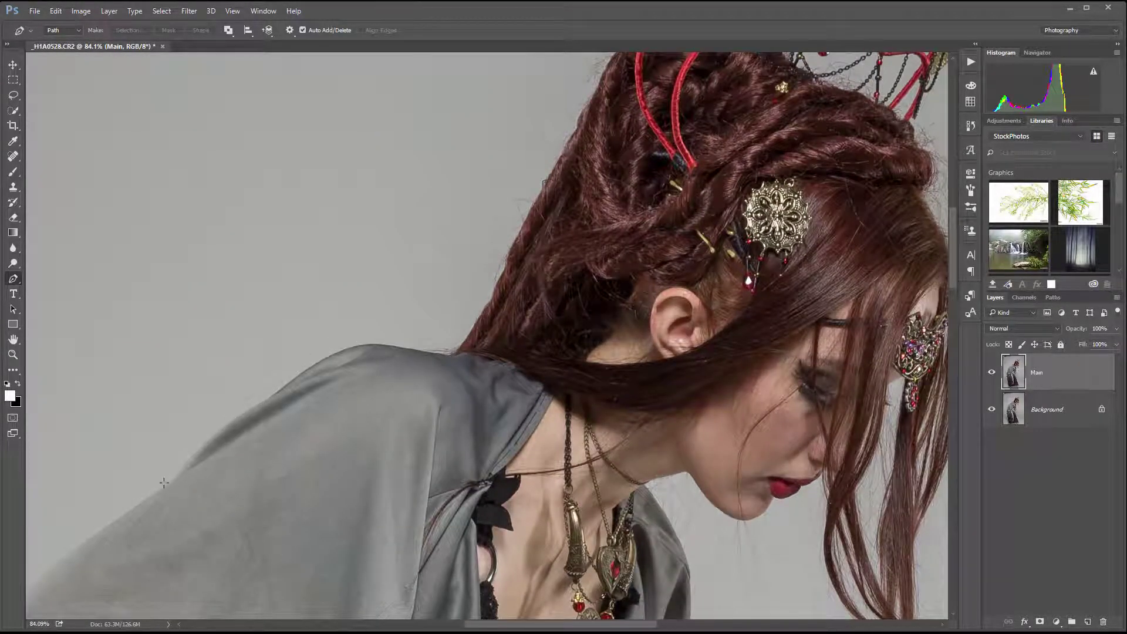
- Pan over the waist, striped hem and chest, ending zoomed on the left shoulder
left_click_drag(442, 519, 500, 96)
left_click_drag(251, 401, 329, 617)
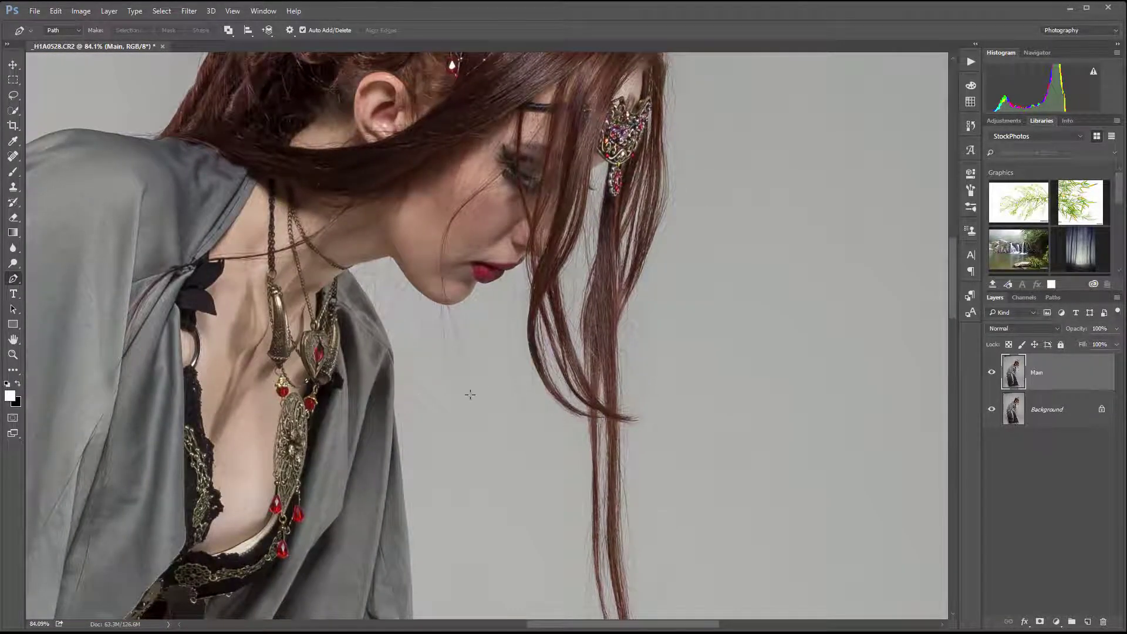
left_click_drag(685, 468, 670, 292)
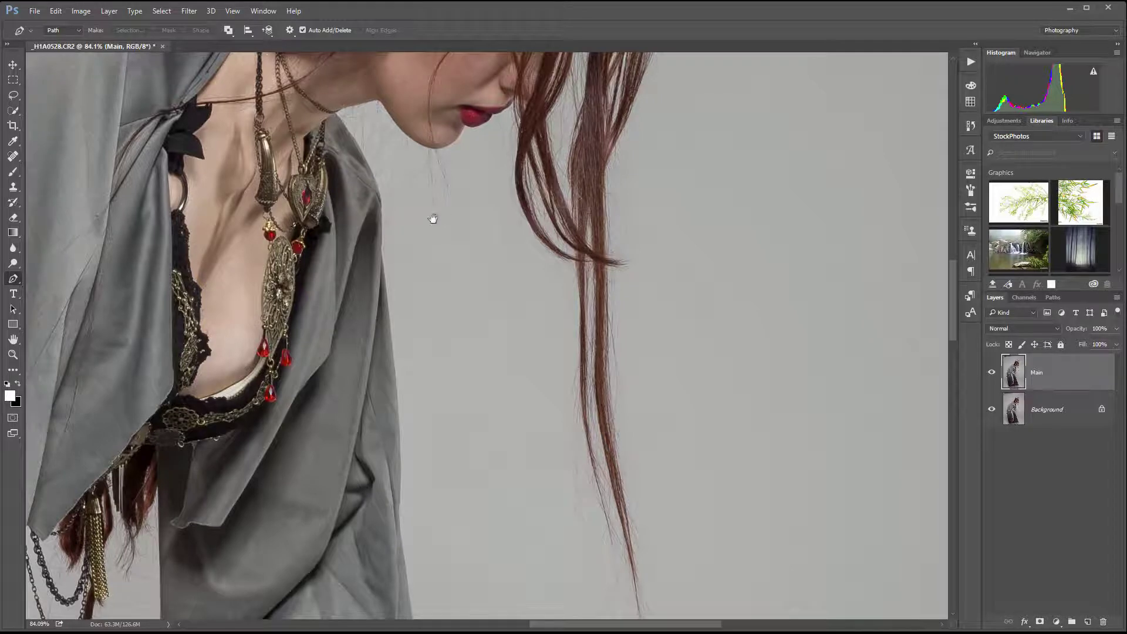
left_click_drag(433, 218, 508, 305)
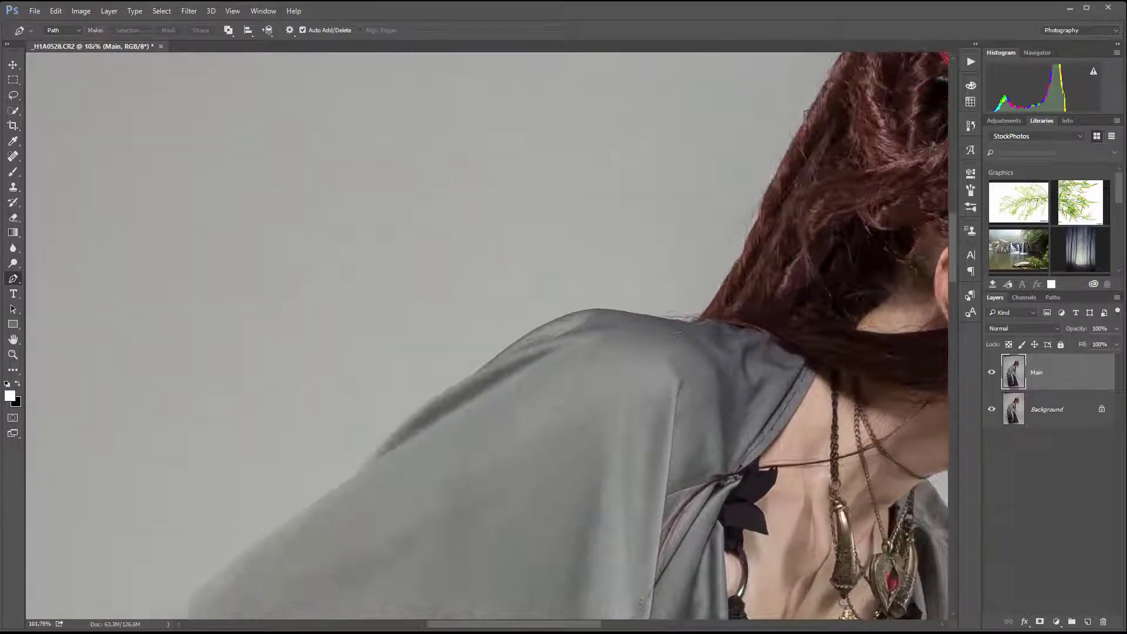
scroll(677, 334, "up", 3)
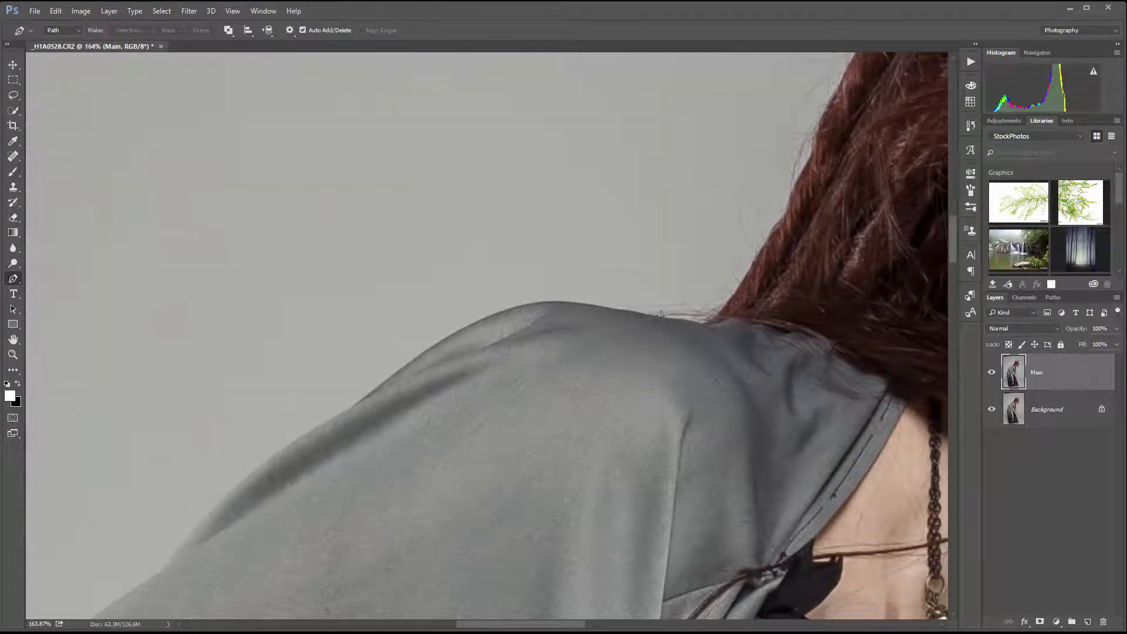
- Start the outline path on the shoulder edge with curved anchor points
left_click(654, 316)
left_click_drag(548, 306, 474, 327)
left_click_drag(473, 446, 628, 278)
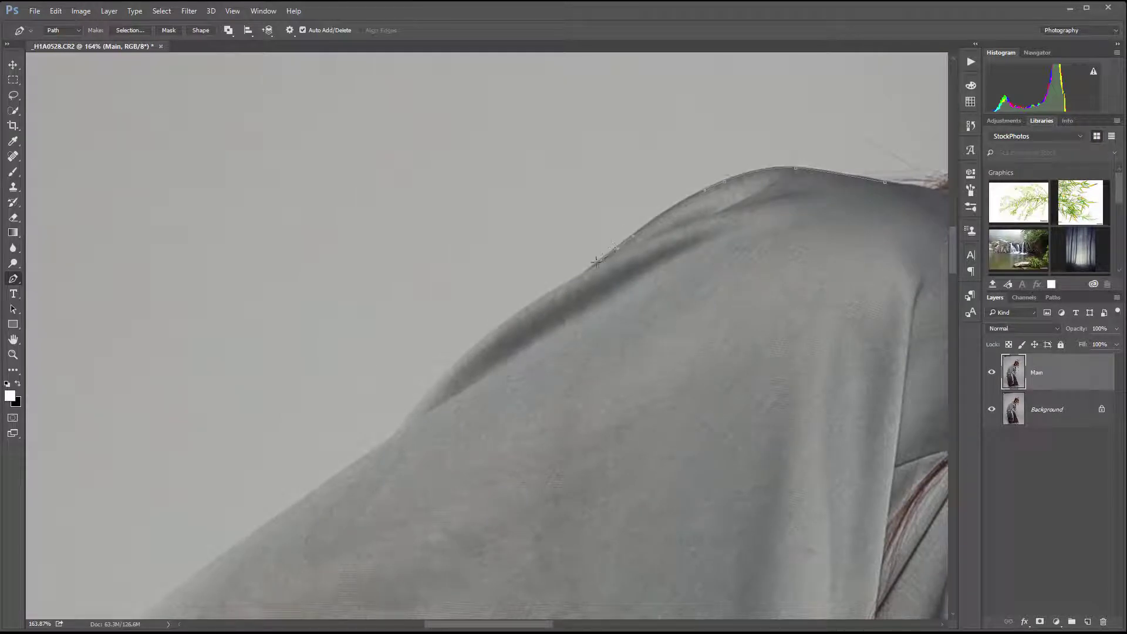
left_click(505, 324)
left_click_drag(516, 397, 697, 209)
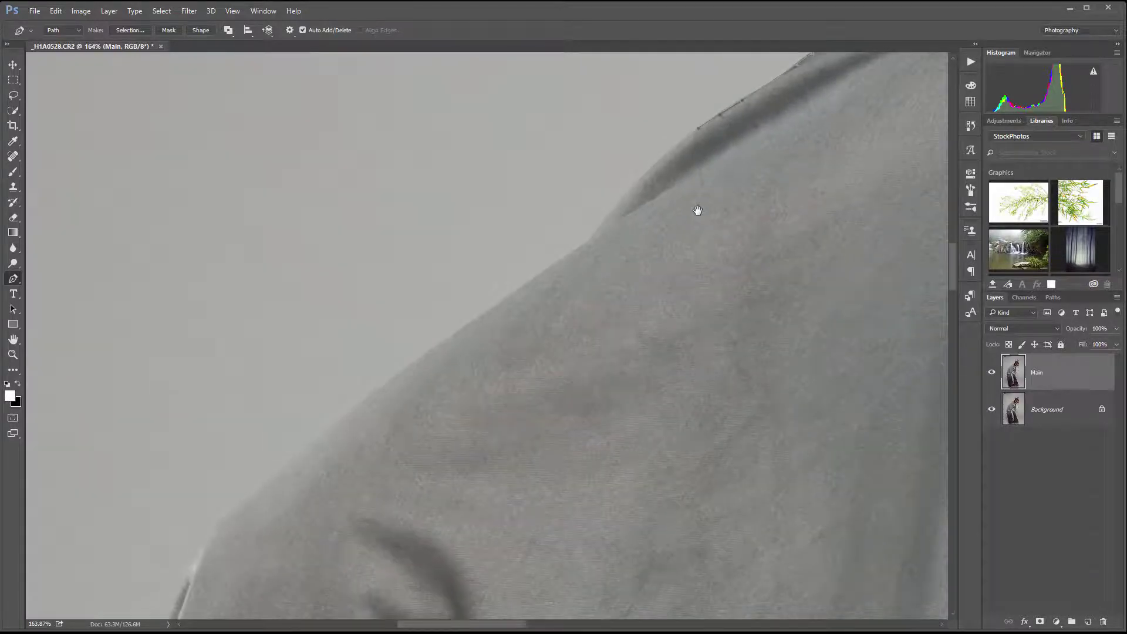
left_click(626, 195)
left_click(595, 233)
left_click(585, 243)
left_click_drag(529, 282, 493, 308)
- Extend the path down the shoulder, robe and sleeve edge toward the dress hem
left_click_drag(501, 380, 651, 213)
left_click(629, 196)
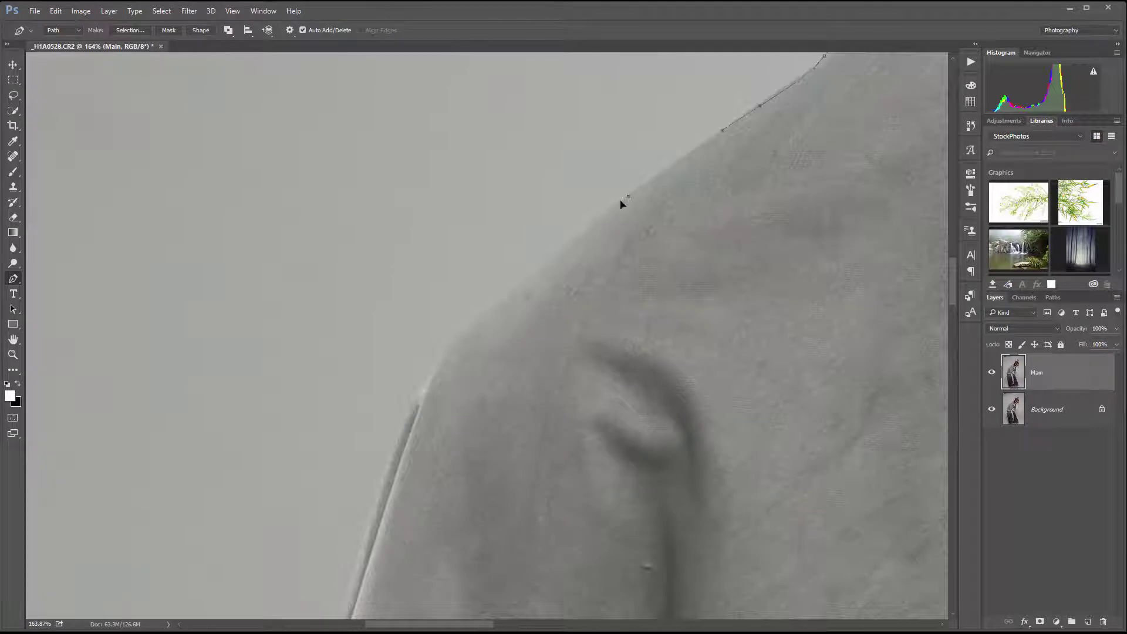
left_click(595, 221)
left_click_drag(466, 330, 452, 349)
left_click_drag(574, 356, 752, 170)
left_click_drag(608, 187, 574, 254)
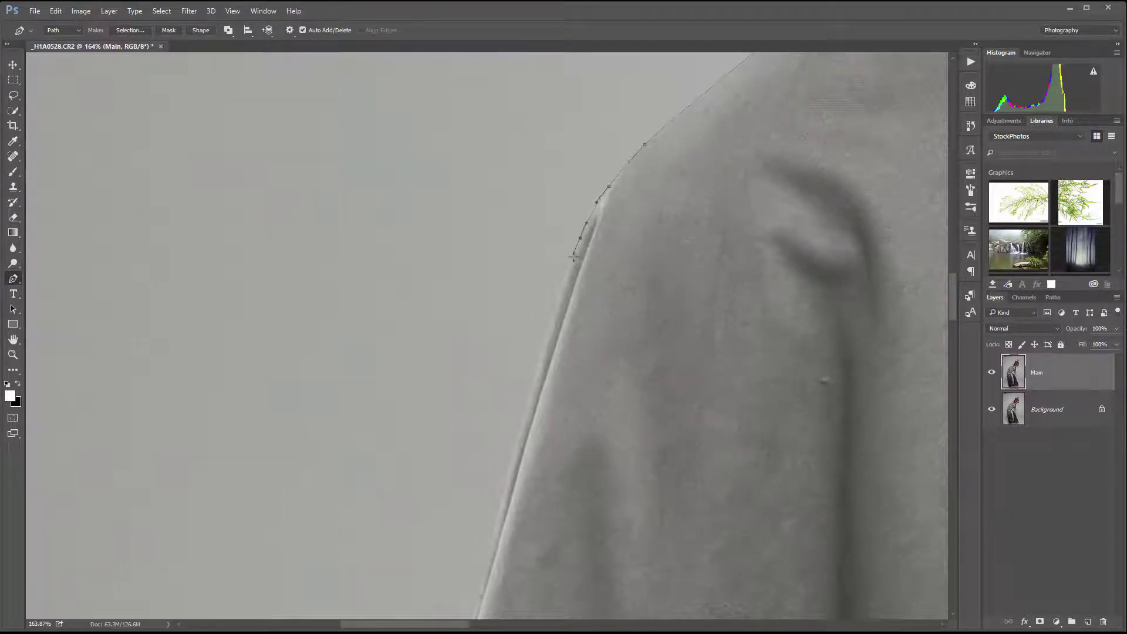
left_click_drag(529, 399, 517, 441)
left_click_drag(624, 486, 693, 109)
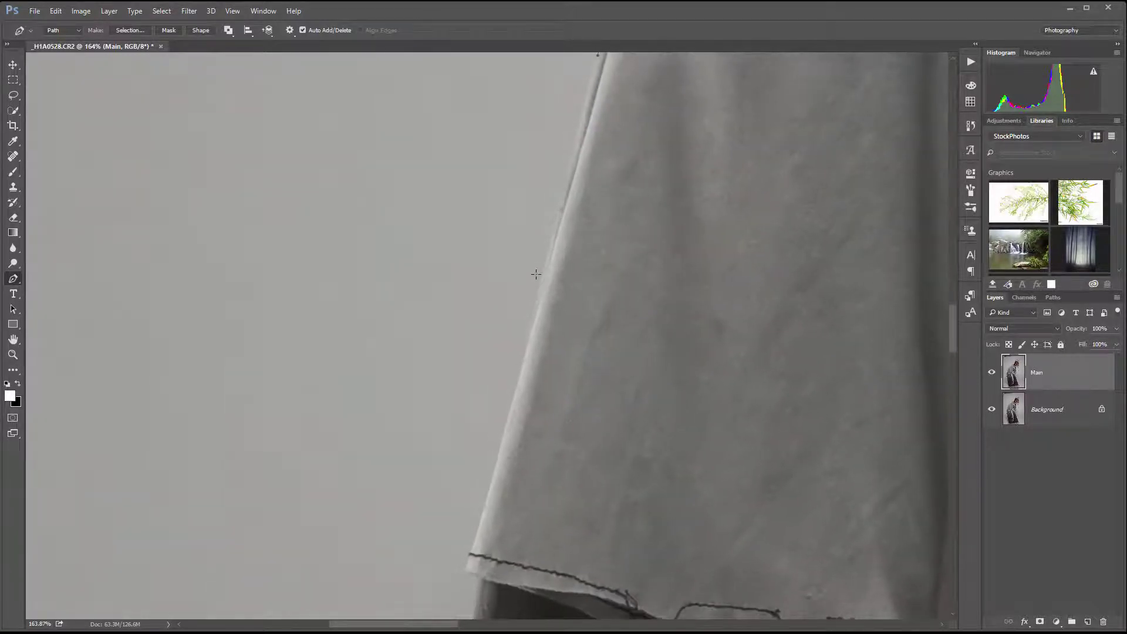
left_click_drag(550, 244, 541, 282)
left_click_drag(498, 461, 487, 499)
- Anchor the path at the hem corner, skirt's left edge and sleeve corner
left_click_drag(610, 515, 654, 242)
left_click_drag(508, 297, 520, 299)
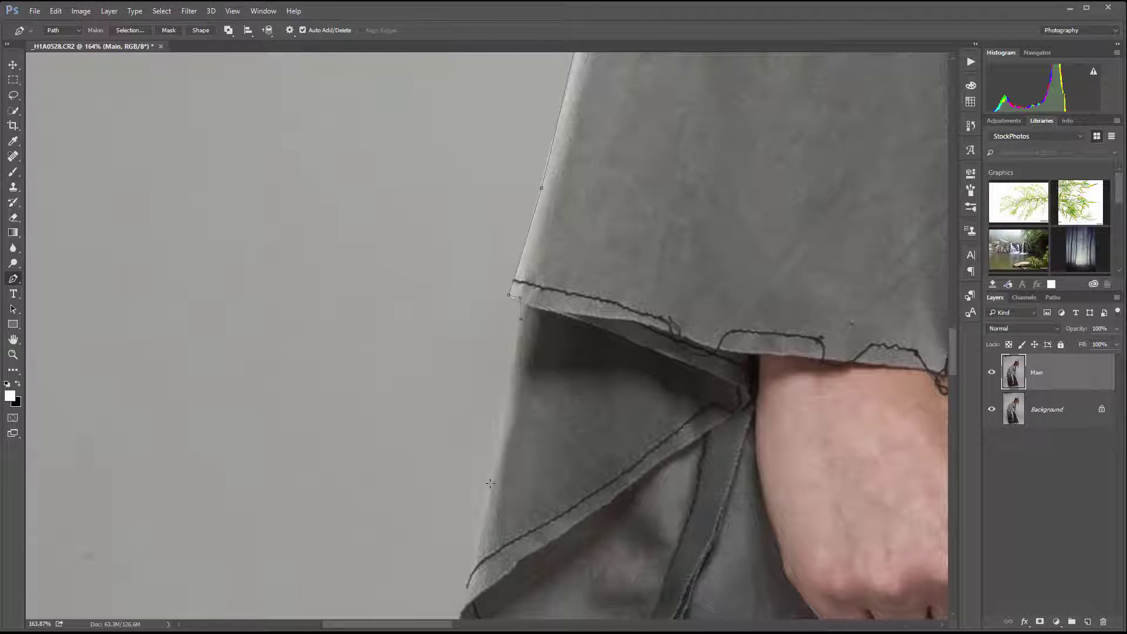
left_click_drag(490, 491, 485, 534)
left_click_drag(575, 529, 710, 209)
left_click_drag(598, 260, 599, 267)
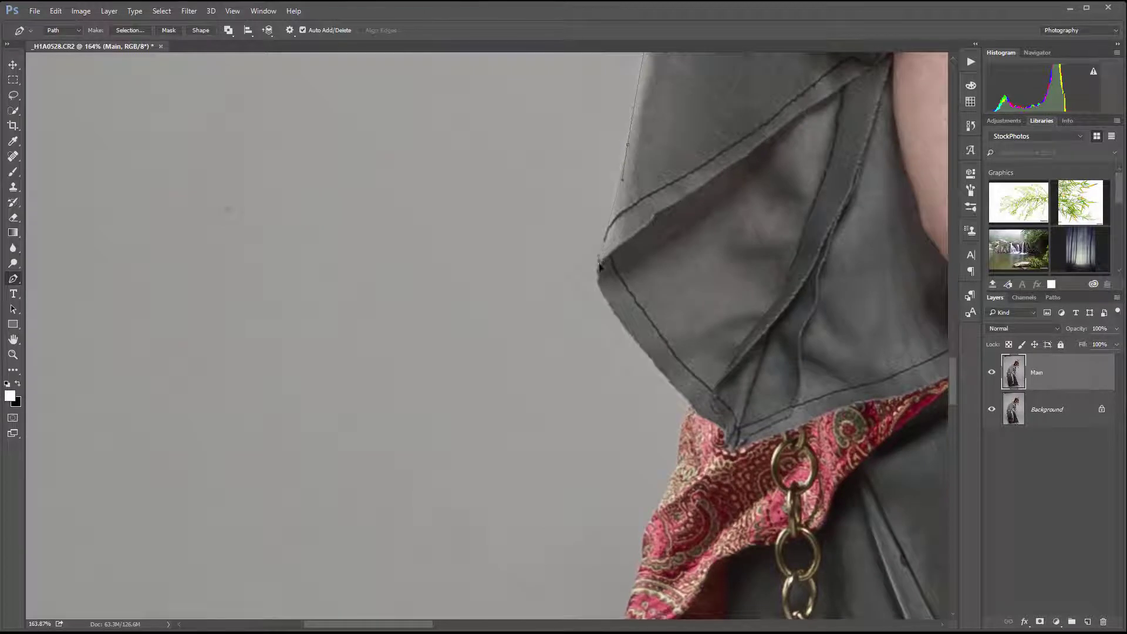
left_click(621, 324)
left_click_drag(768, 367, 603, 119)
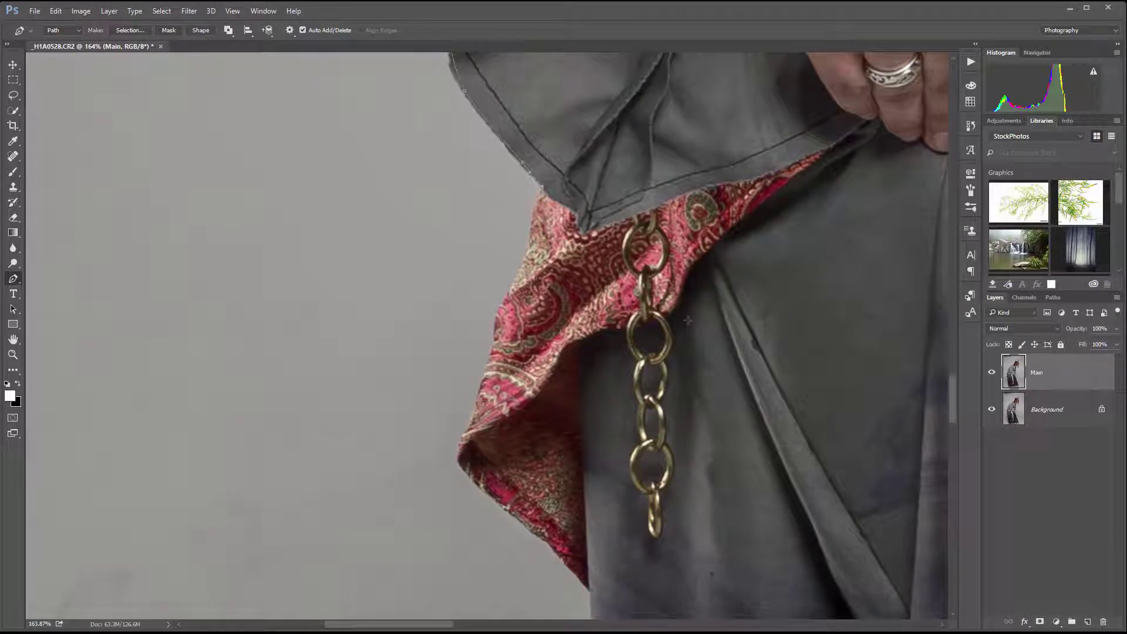
left_click_drag(821, 340, 646, 227)
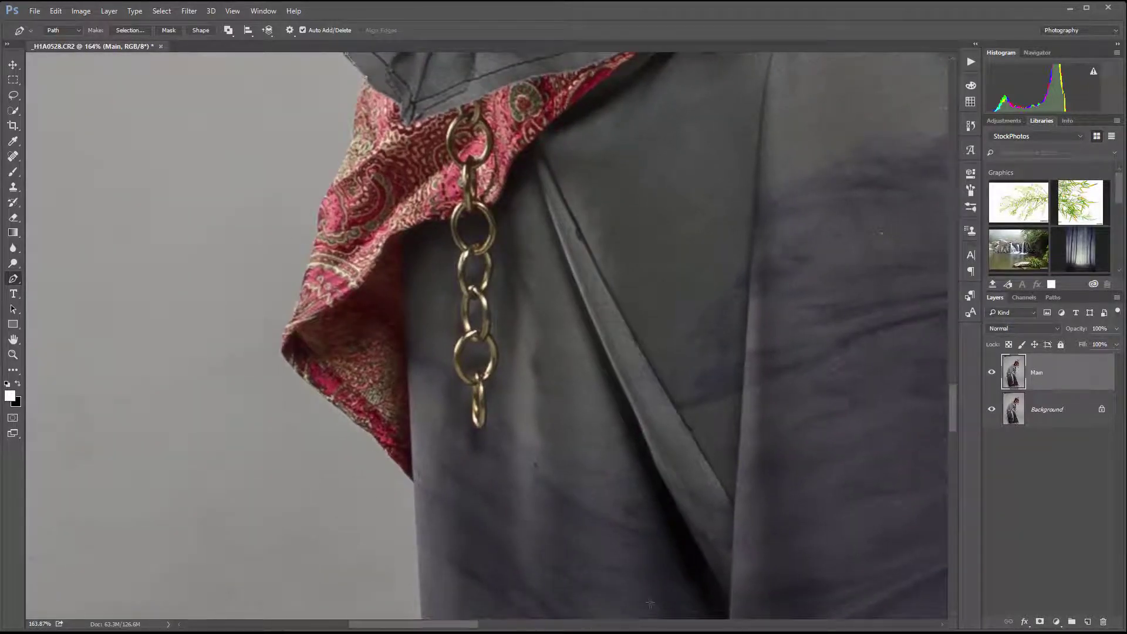
mouse_move(789, 159)
left_mouse_down()
mouse_move(723, 272)
mouse_move(460, 156)
mouse_move(461, 262)
mouse_move(609, 273)
left_mouse_up()
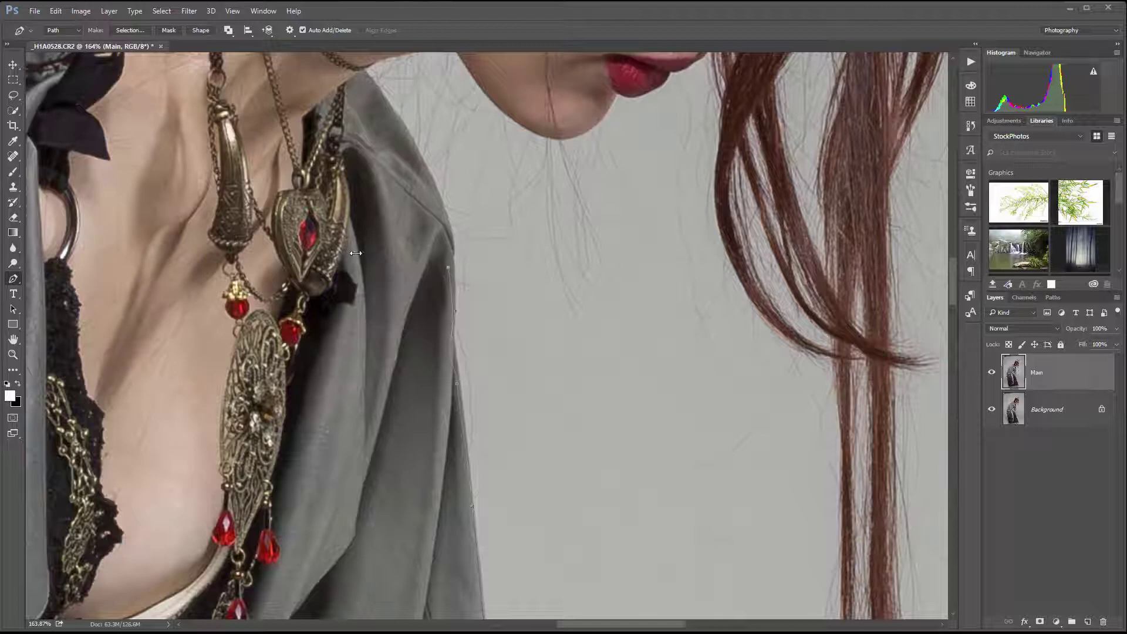
- Begin the path beside the hanging hair strands, curving out around them
scroll(277, 298, "down", 6)
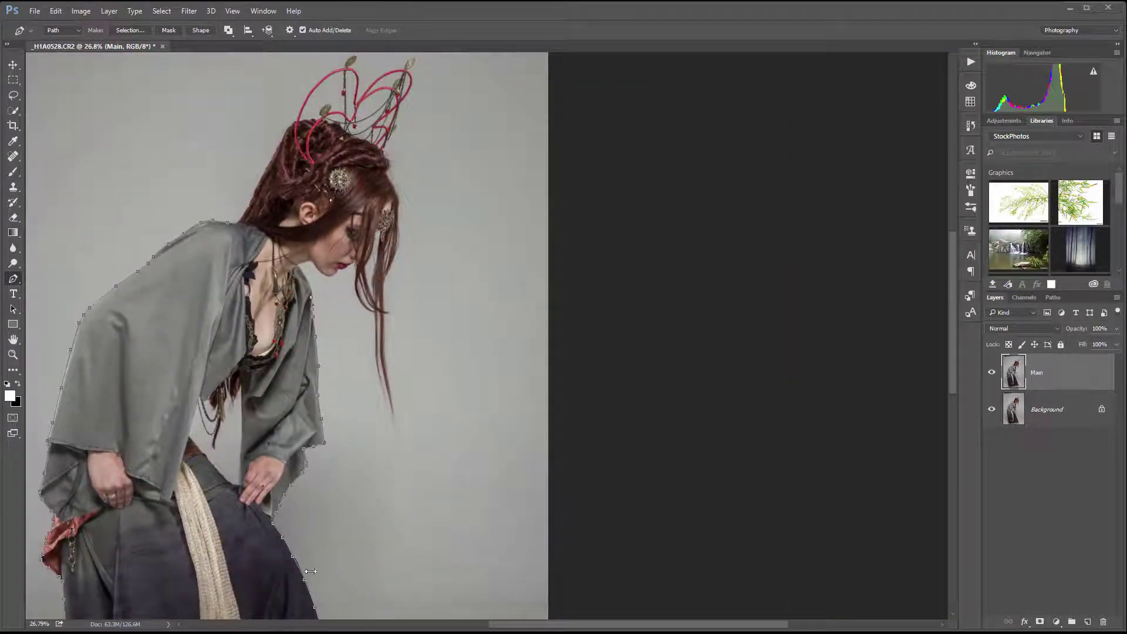
scroll(299, 327, "up", 4)
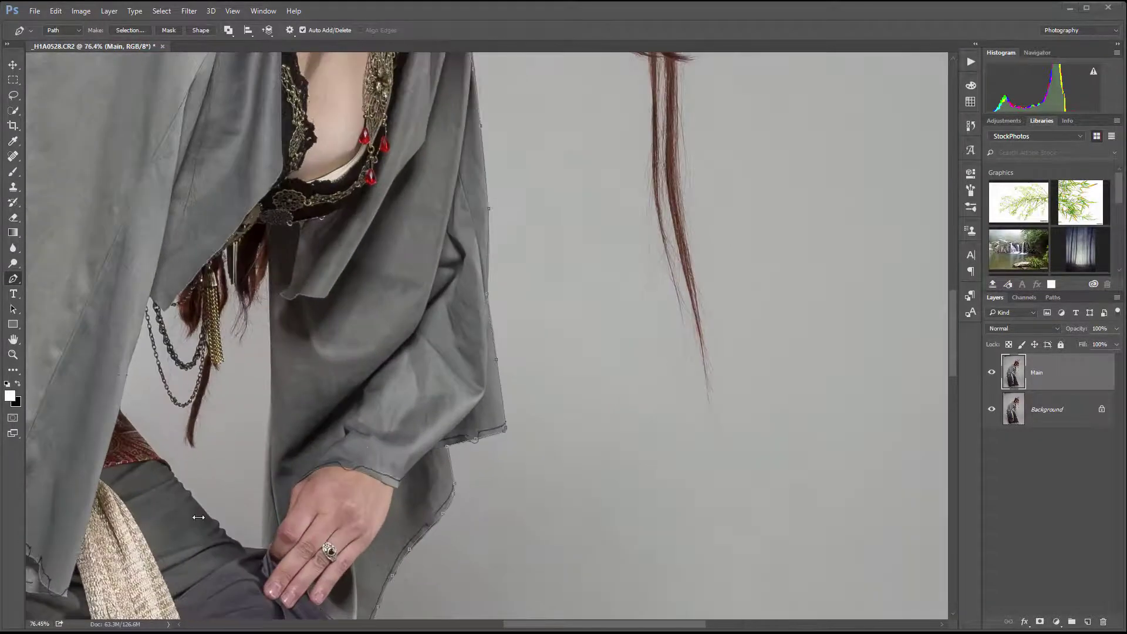
scroll(584, 156, "up", 1)
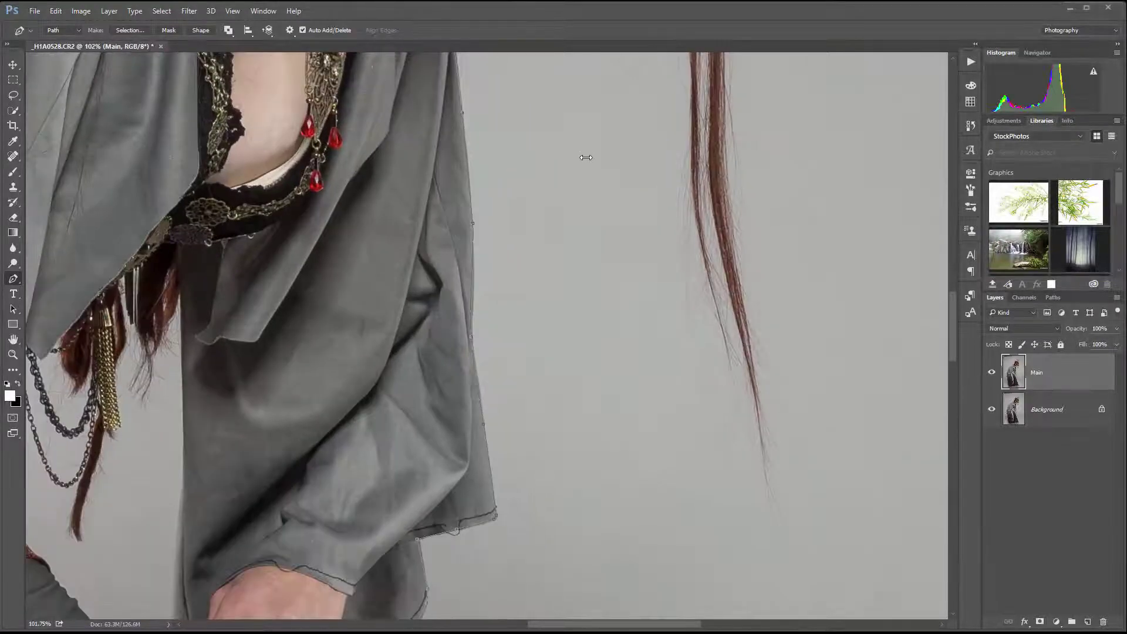
left_click_drag(587, 126, 461, 481)
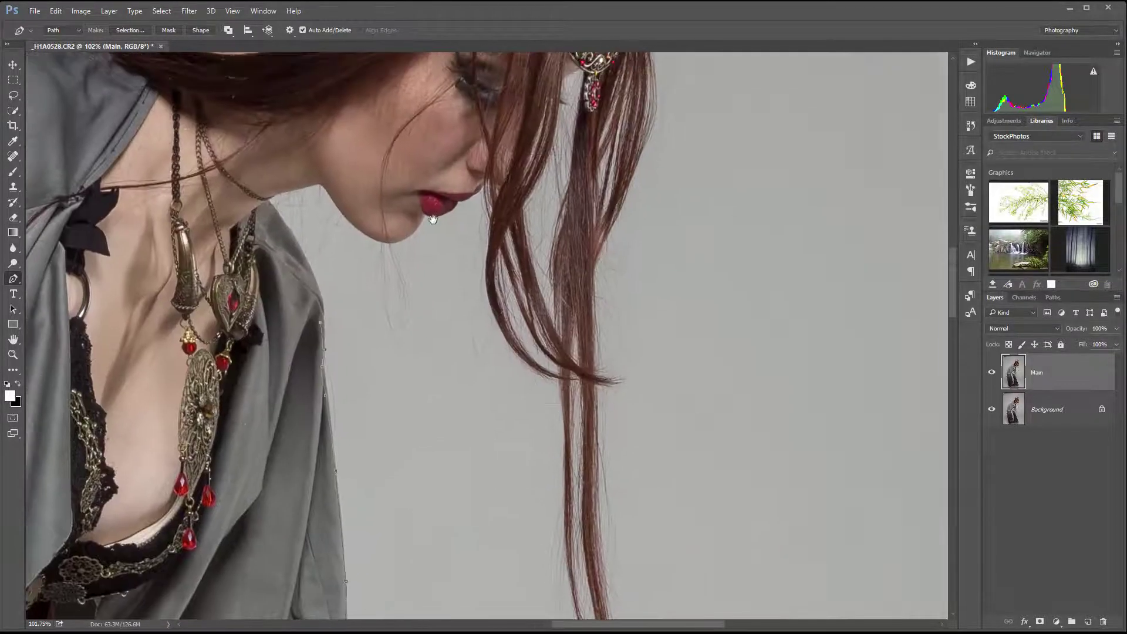
left_click(373, 336)
left_click_drag(408, 373, 457, 348)
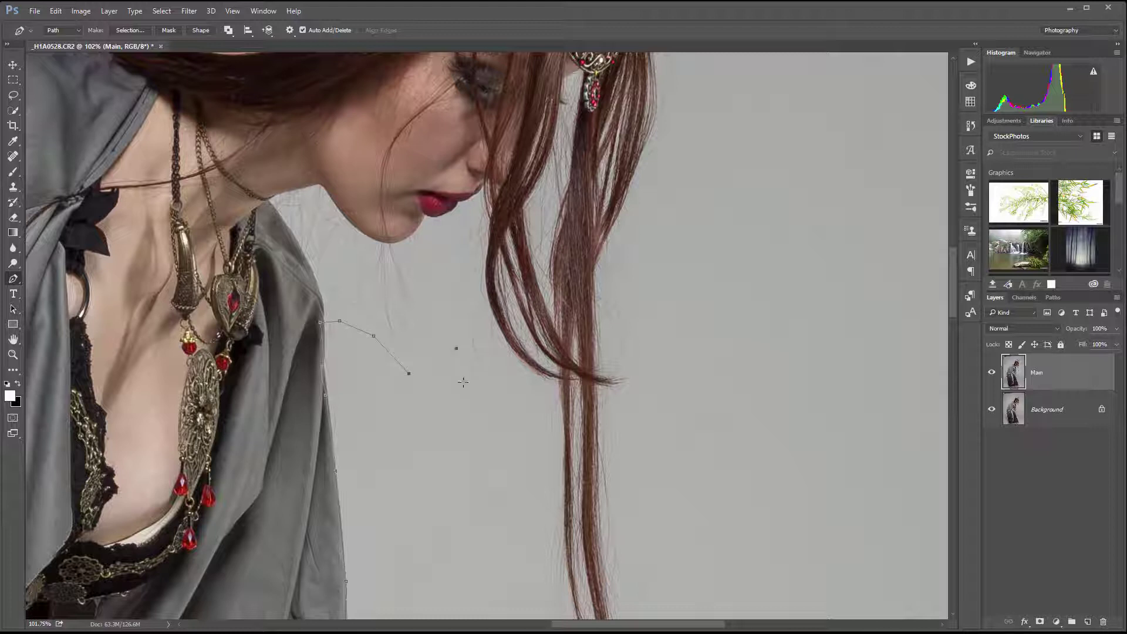
left_click(502, 418)
left_click(543, 433)
left_click(540, 489)
- Trace the path down around the hair ends and back up beside them
left_click_drag(663, 517, 579, 175)
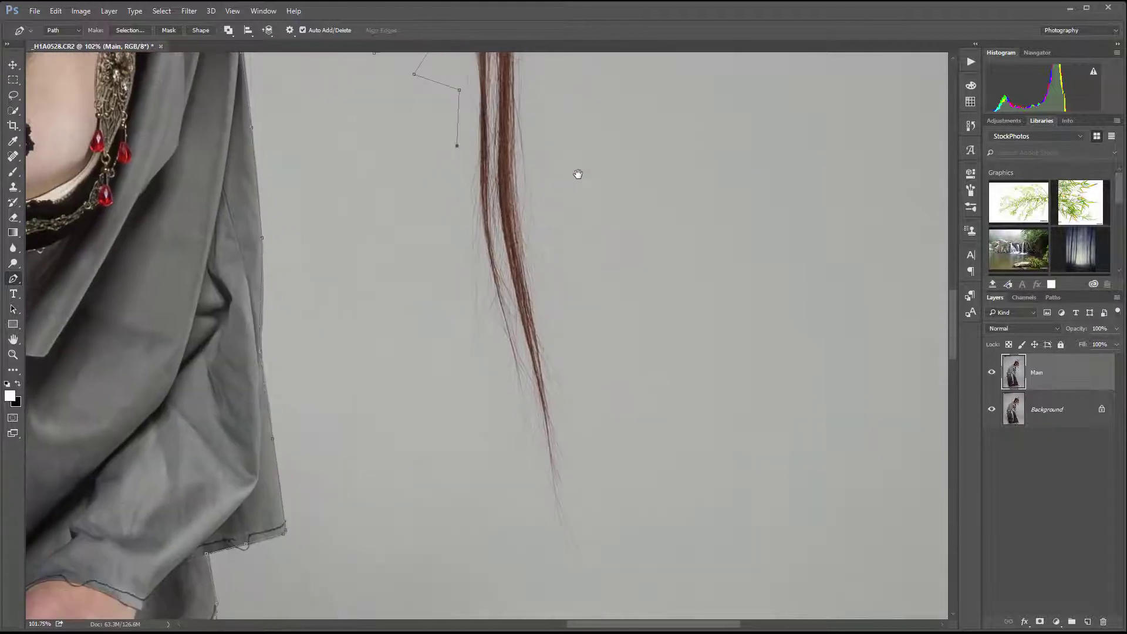
left_click(451, 212)
left_click(452, 368)
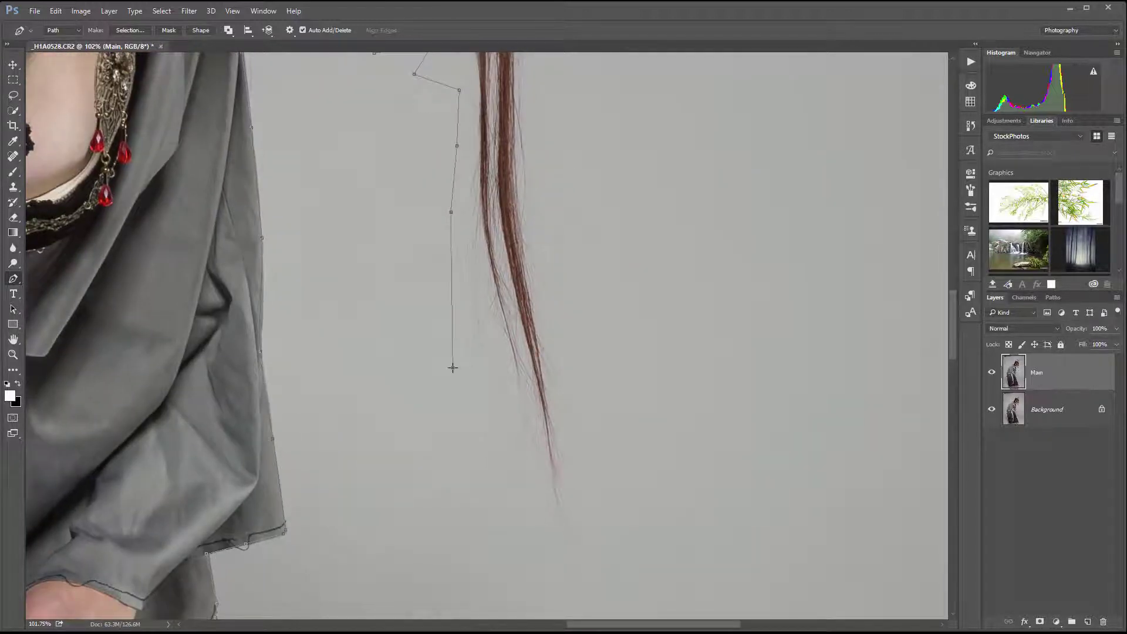
left_click(468, 445)
left_click(472, 523)
left_click(536, 585)
left_click_drag(626, 584, 584, 471)
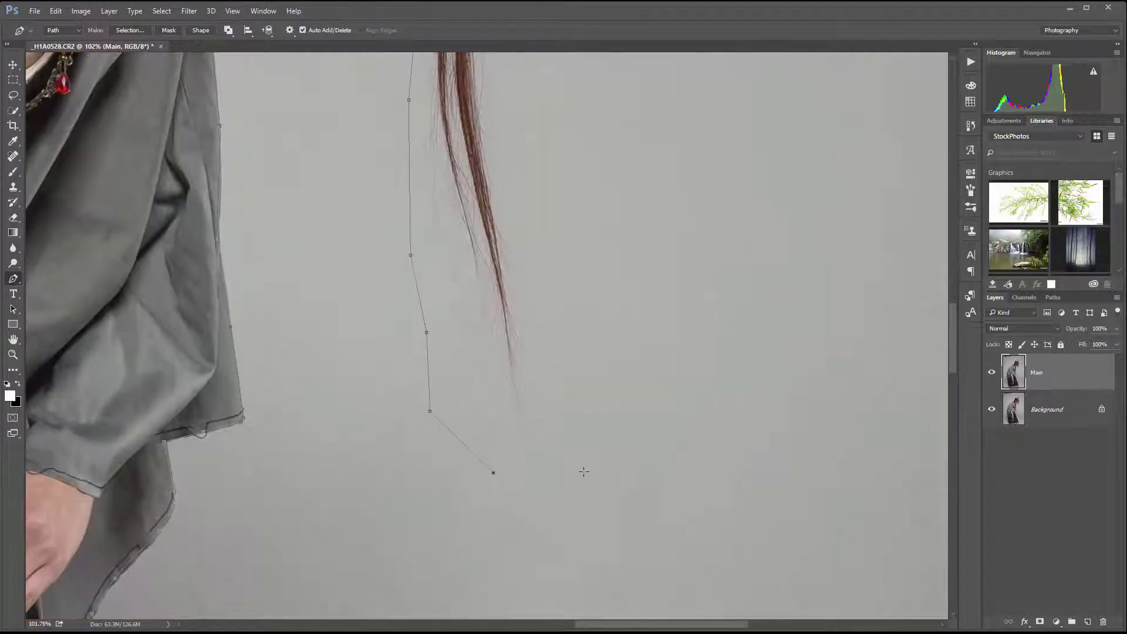
left_click(564, 500)
left_click(542, 338)
left_click(569, 230)
left_click(558, 112)
- Continue the path up beside the hair to the side of the head
left_click_drag(600, 109, 579, 516)
left_click(531, 426)
left_click(514, 282)
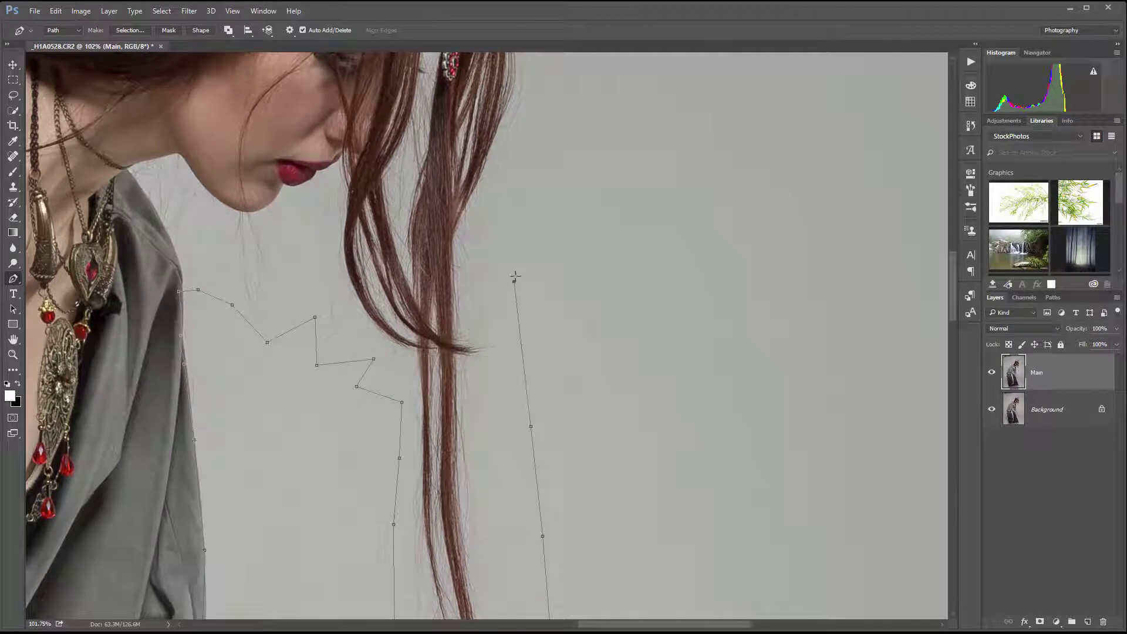
left_click(527, 186)
left_click(562, 116)
left_click_drag(584, 88, 594, 428)
left_click_drag(564, 247, 567, 330)
left_click(565, 331)
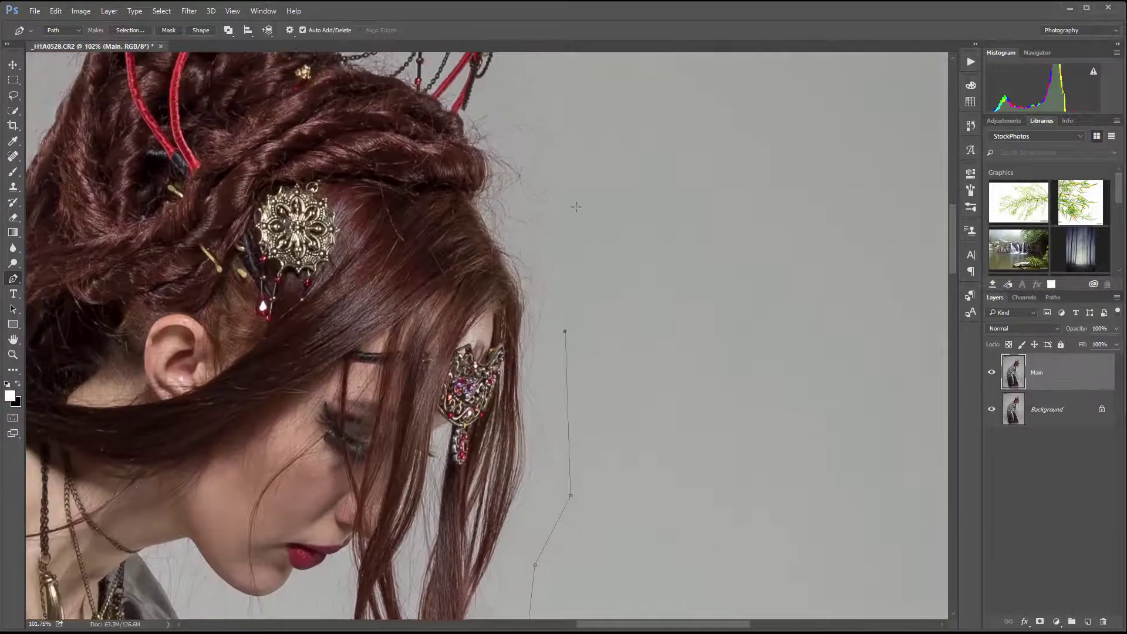
left_click(576, 206)
left_click(562, 93)
- Carry the path over the headdress crown and down its left side
left_click_drag(562, 92, 609, 449)
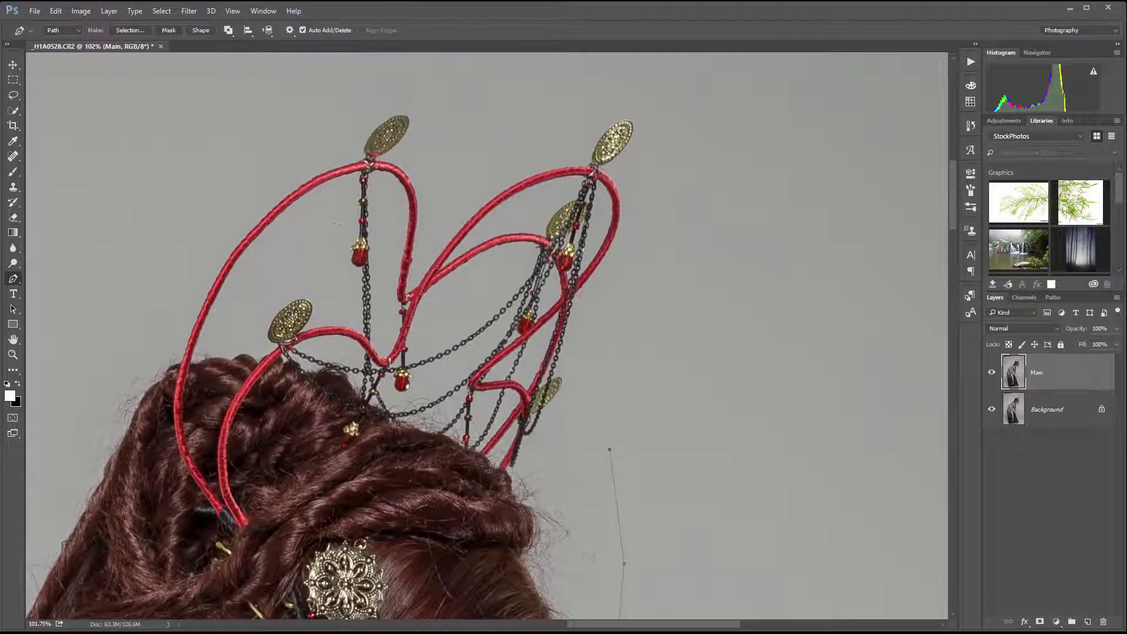
left_click(602, 327)
left_click(636, 236)
left_click(538, 150)
left_click(416, 158)
left_click_drag(570, 448, 858, 449)
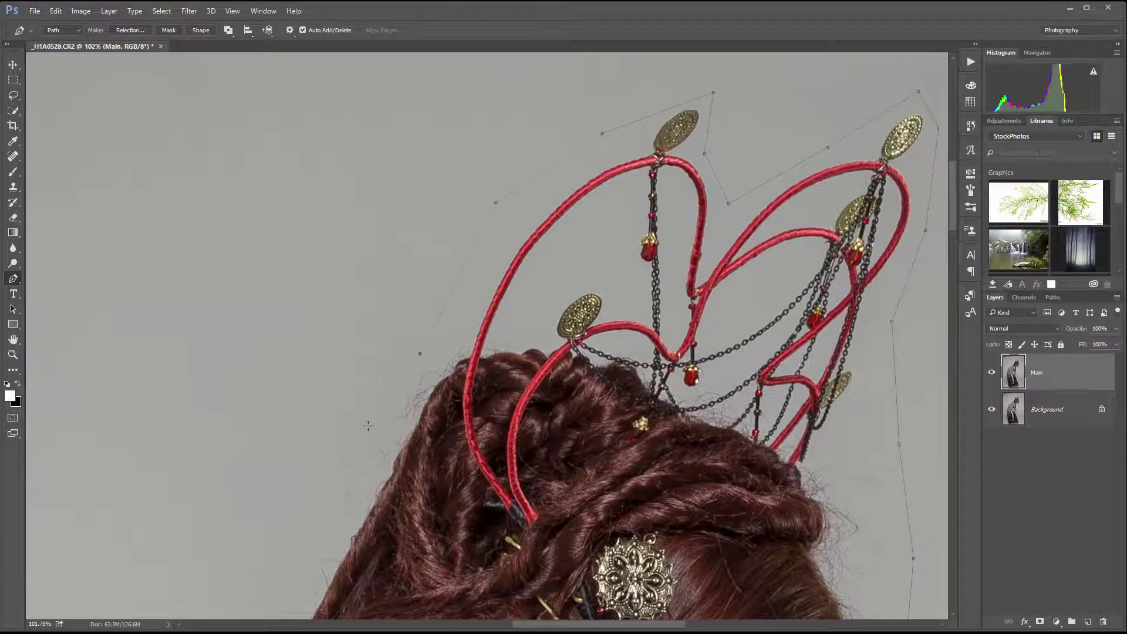
- Curve the path down onto the shoulder, then bring the jacket's left edge into view
left_click_drag(448, 511, 637, 88)
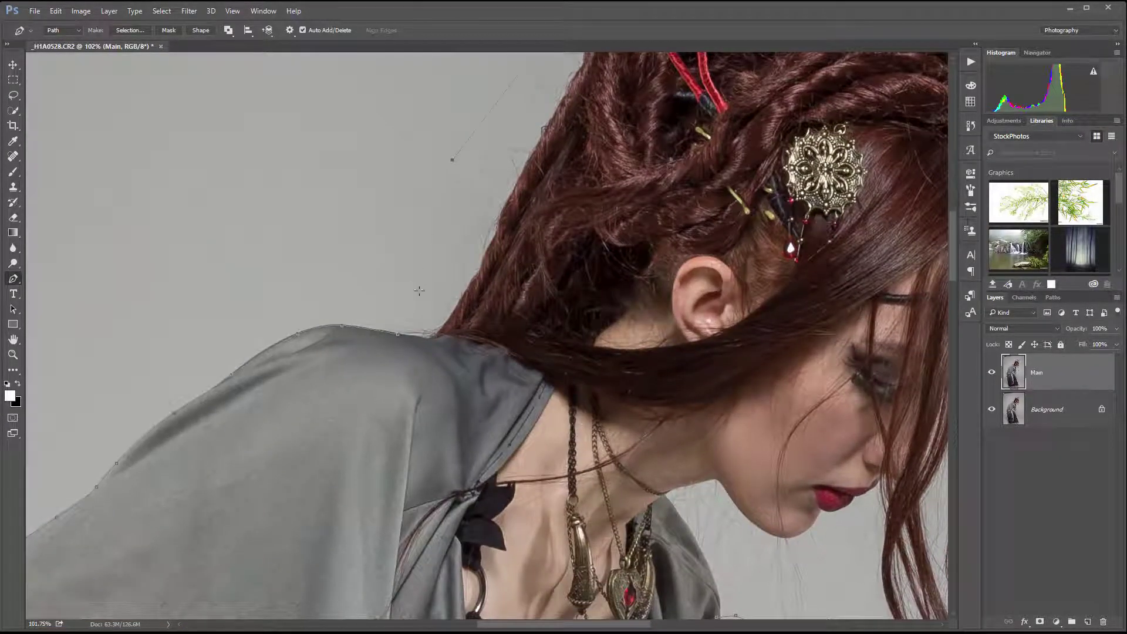
left_click_drag(420, 290, 419, 322)
left_click_drag(572, 441, 546, 153)
left_click_drag(505, 587, 459, 202)
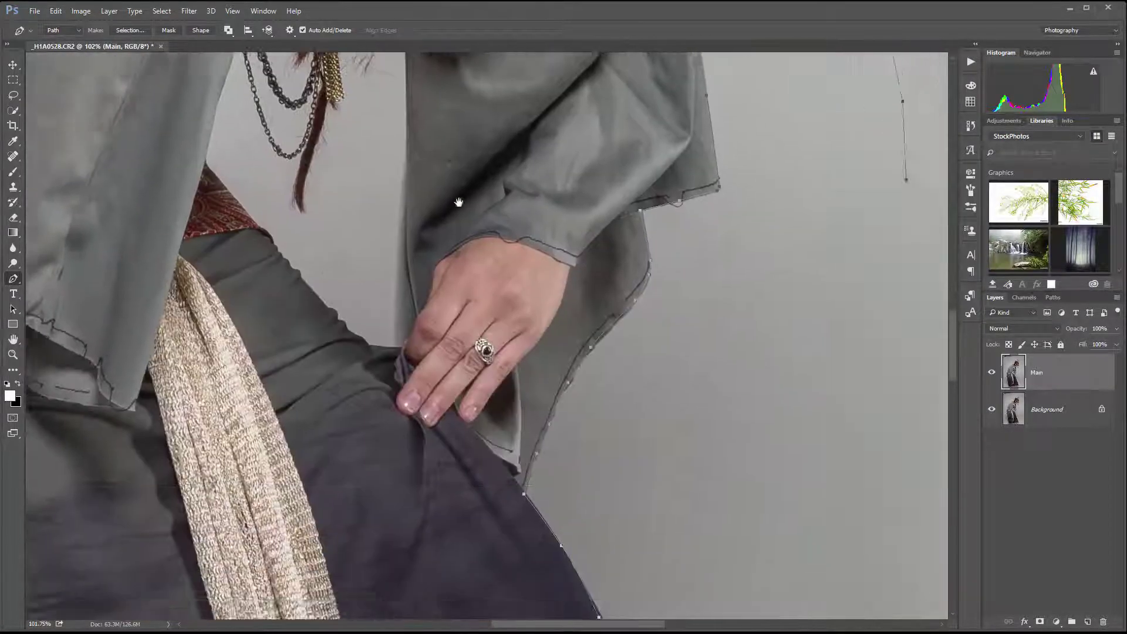
left_click_drag(299, 150, 331, 224)
scroll(211, 244, "up", 5)
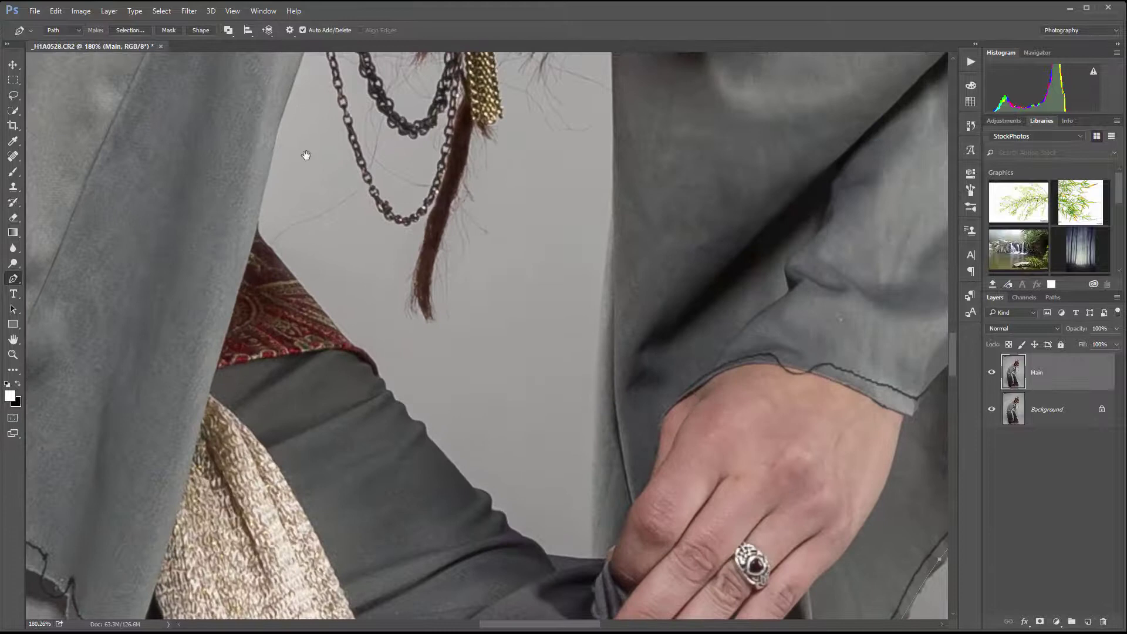
left_click_drag(306, 155, 316, 168)
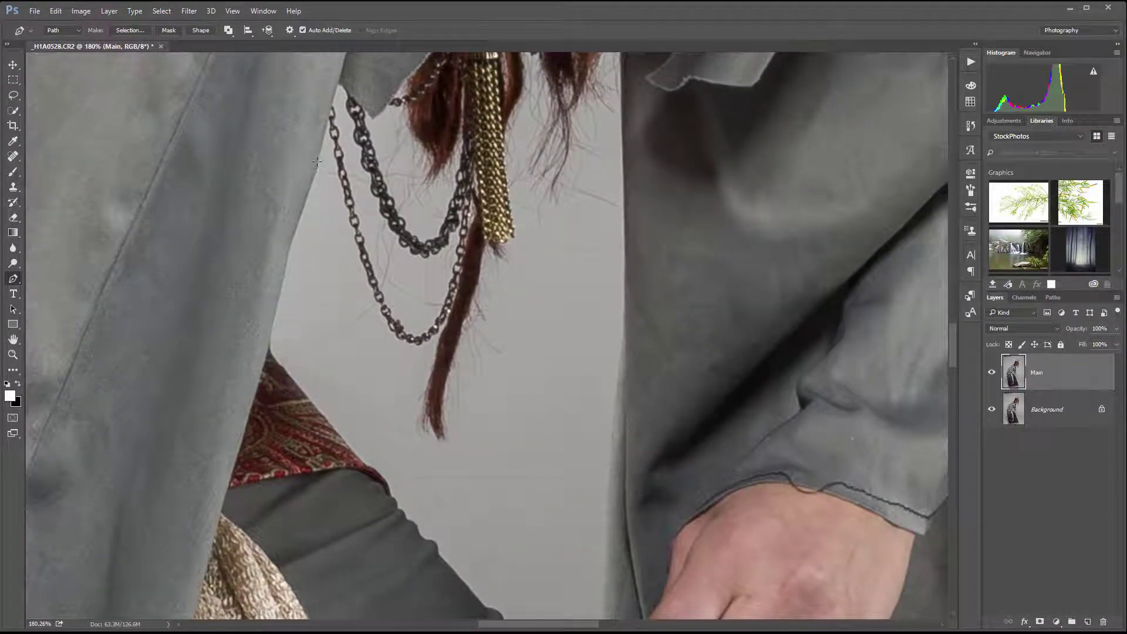
- Trace the path down the jacket edge to its corner and along the red fabric
left_click(294, 226)
mouse_move(284, 272)
left_mouse_down()
mouse_move(276, 297)
mouse_move(285, 273)
left_mouse_up()
left_click(272, 330)
left_click_drag(269, 347, 269, 364)
left_click_drag(326, 430, 332, 441)
left_click(354, 456)
left_click_drag(381, 478, 385, 494)
scroll(385, 494, "up", 5)
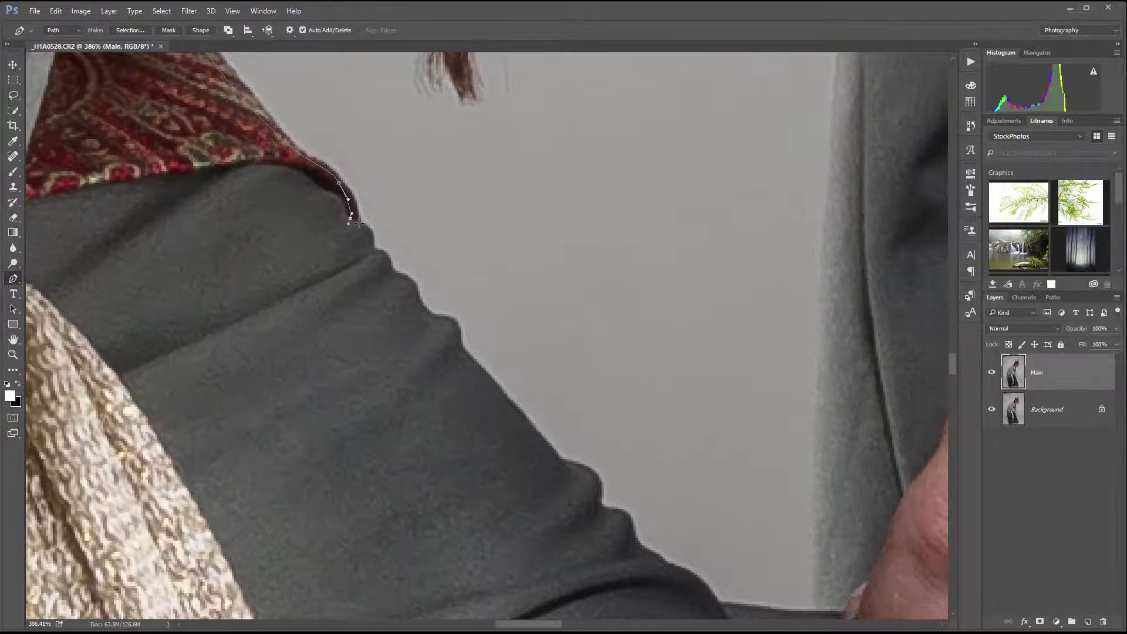
- Extend the pen path with anchor points down along the coat edge to the hand
left_click_drag(358, 223, 370, 233)
left_click(373, 250)
left_click(388, 255)
left_click(393, 271)
left_click(411, 277)
left_click(419, 296)
left_click(431, 318)
left_click(447, 318)
left_click_drag(457, 334, 472, 361)
left_click(556, 461)
left_click_drag(599, 494, 599, 504)
left_click(628, 526)
- Continue the path along the shirt edge and across to the hood edge
left_click_drag(702, 536, 486, 310)
left_click(417, 327)
left_click(442, 345)
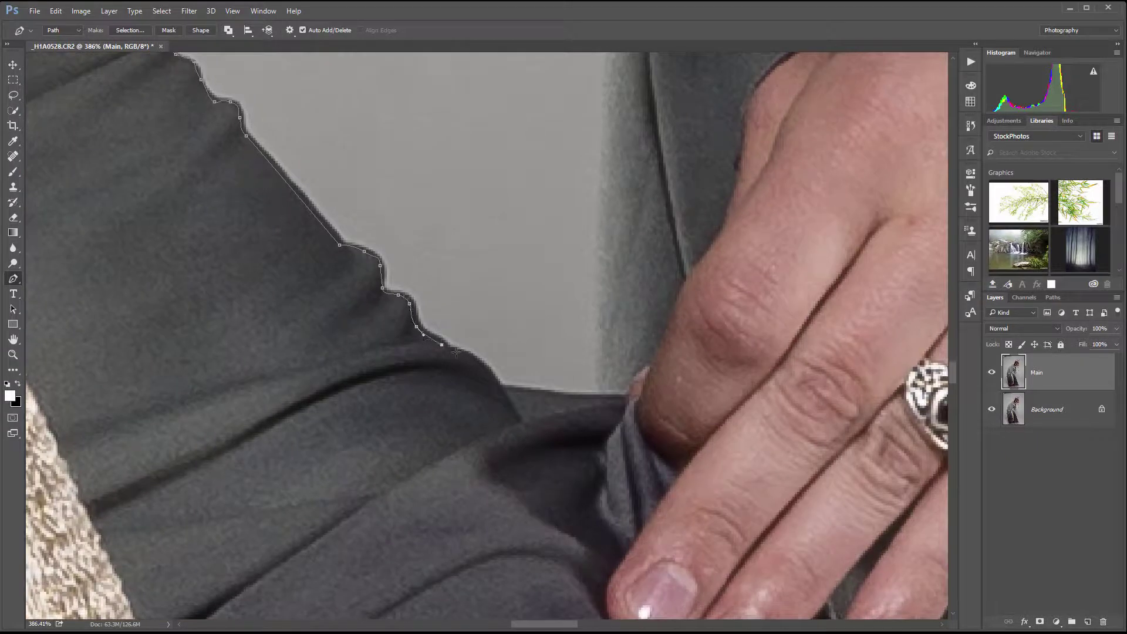
left_click(473, 361)
left_click(490, 377)
left_click(502, 388)
left_click(602, 397)
- Add anchor points up the hood edge to its top
left_click(603, 103)
scroll(646, 282, "up", 10)
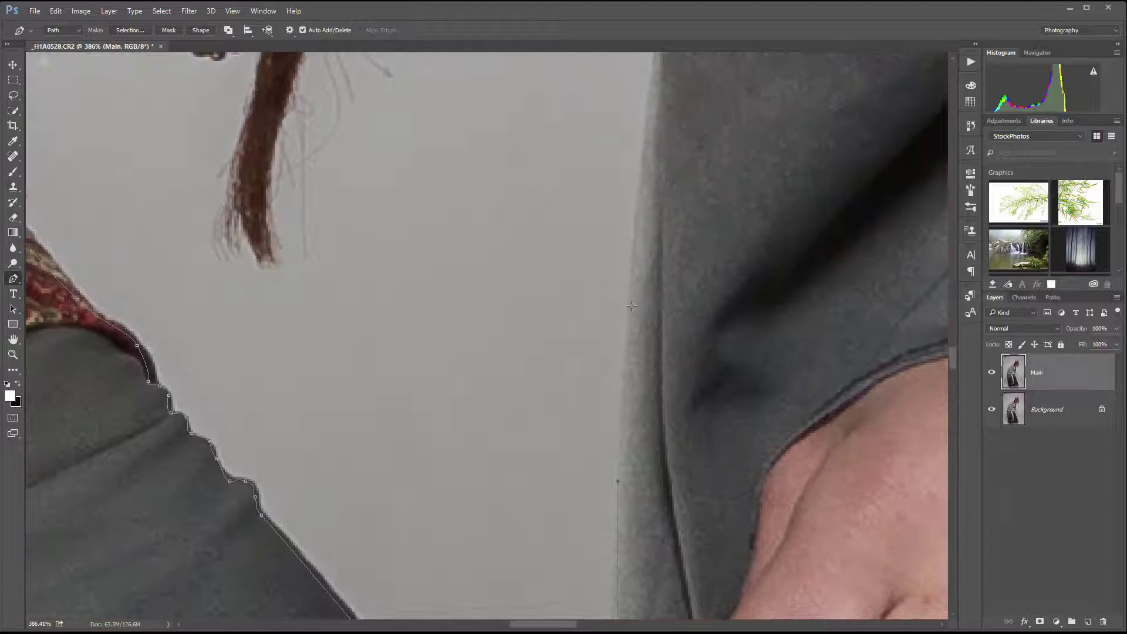
scroll(662, 195, "up", 5)
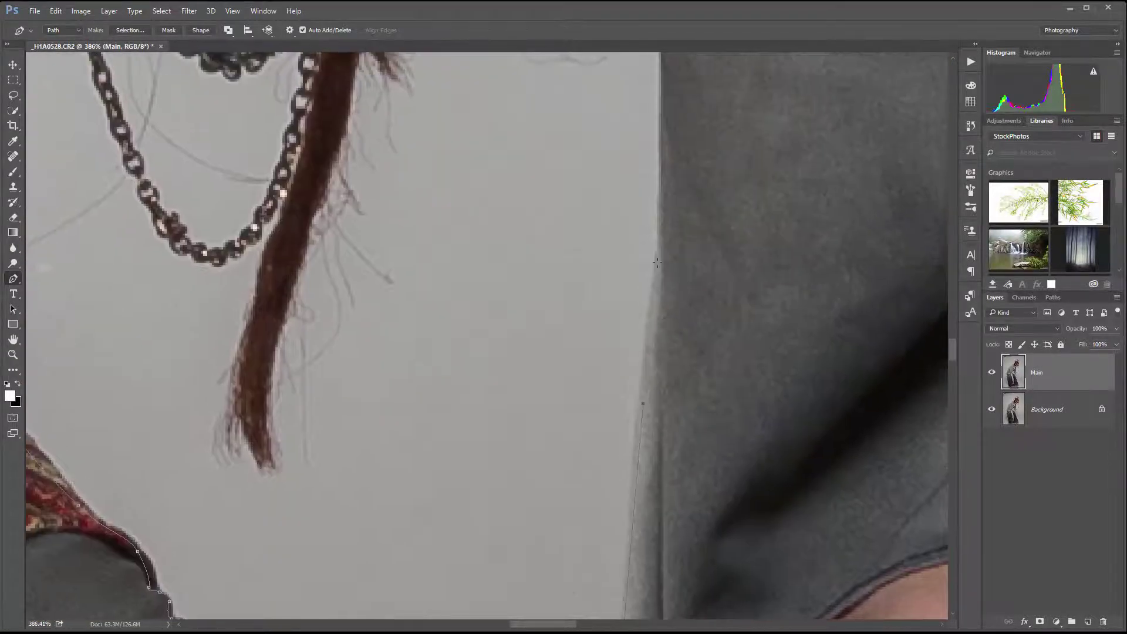
left_click(658, 245)
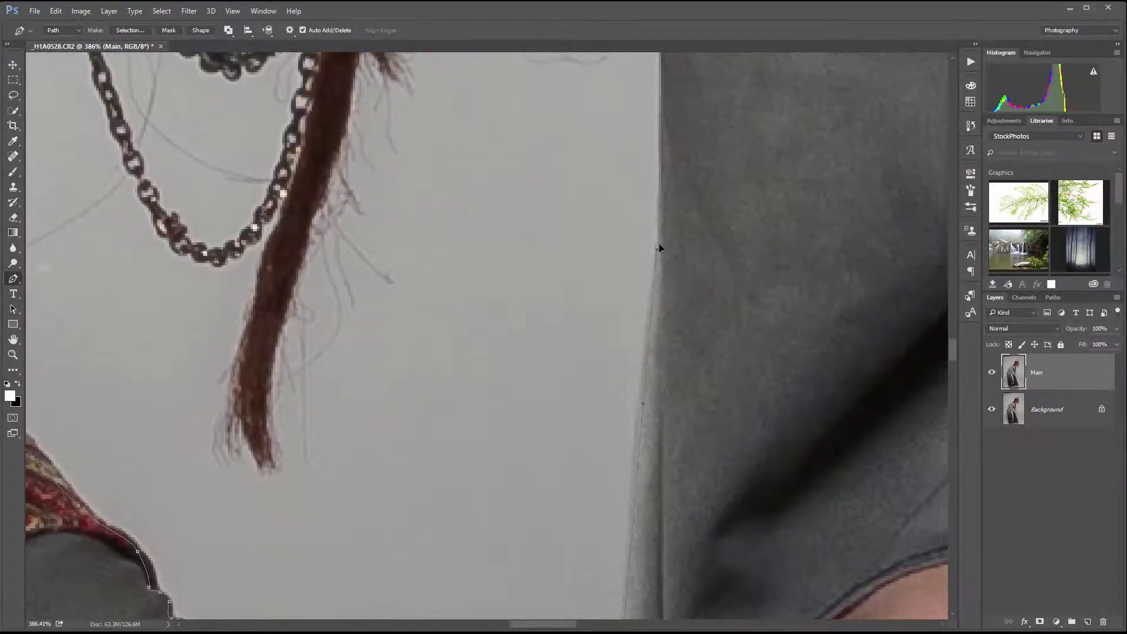
left_click(658, 88)
scroll(745, 239, "up", 4)
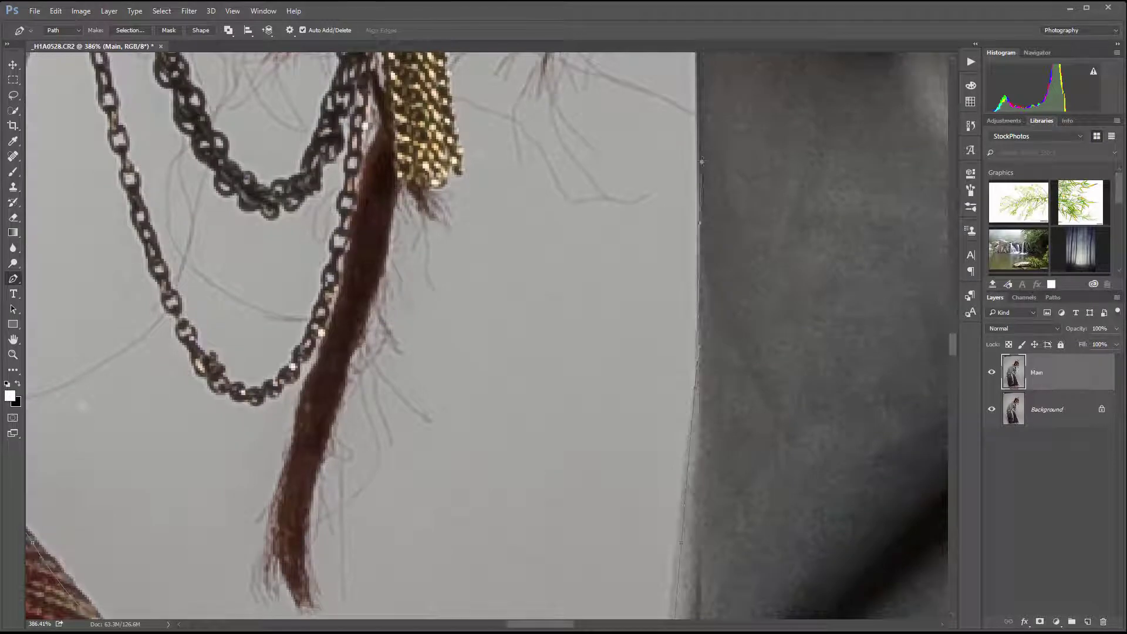
left_click(702, 161)
- Trace anchor points around the hanging hair strand
left_click(417, 522)
scroll(417, 522, "down", 7)
scroll(417, 521, "left", 5)
left_click(574, 378)
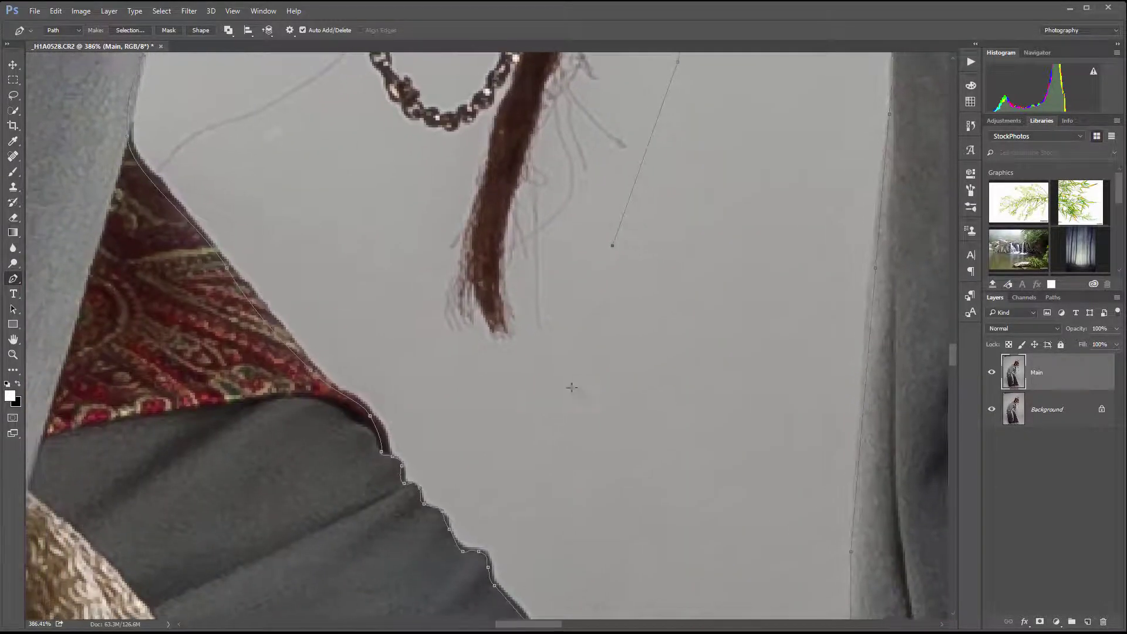
left_click(441, 383)
left_click(377, 262)
scroll(403, 196, "up", 7)
scroll(402, 196, "left", 3)
left_click(462, 307)
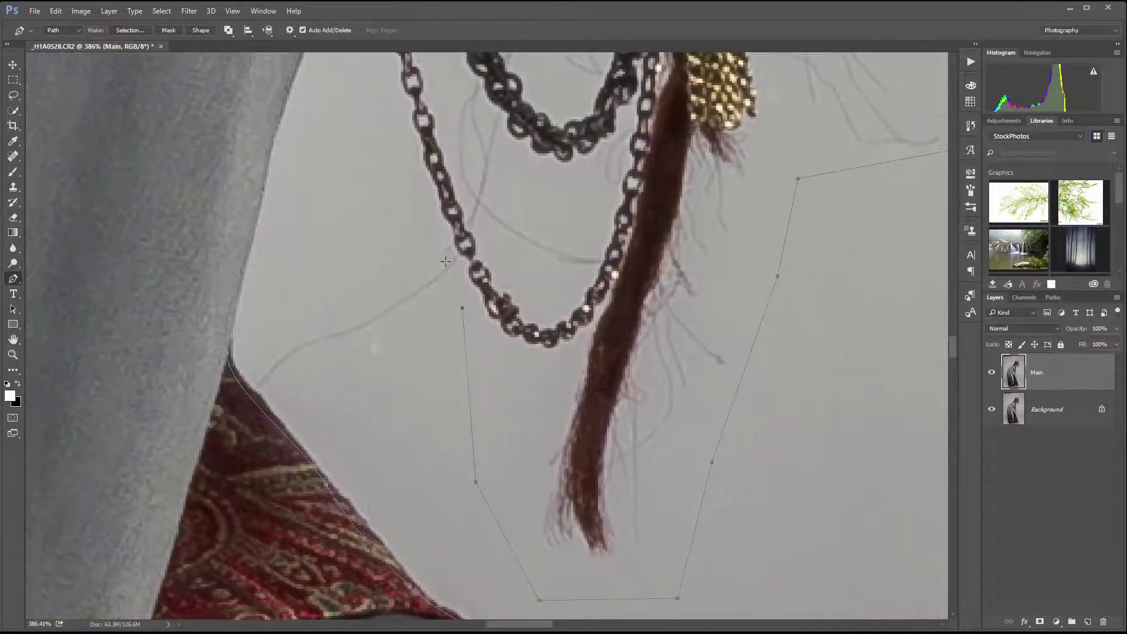
left_click(439, 248)
- Add the final anchors extending the outline, then zoom out to view the whole path
scroll(381, 94, "up", 9)
scroll(381, 94, "left", 4)
left_click(486, 356)
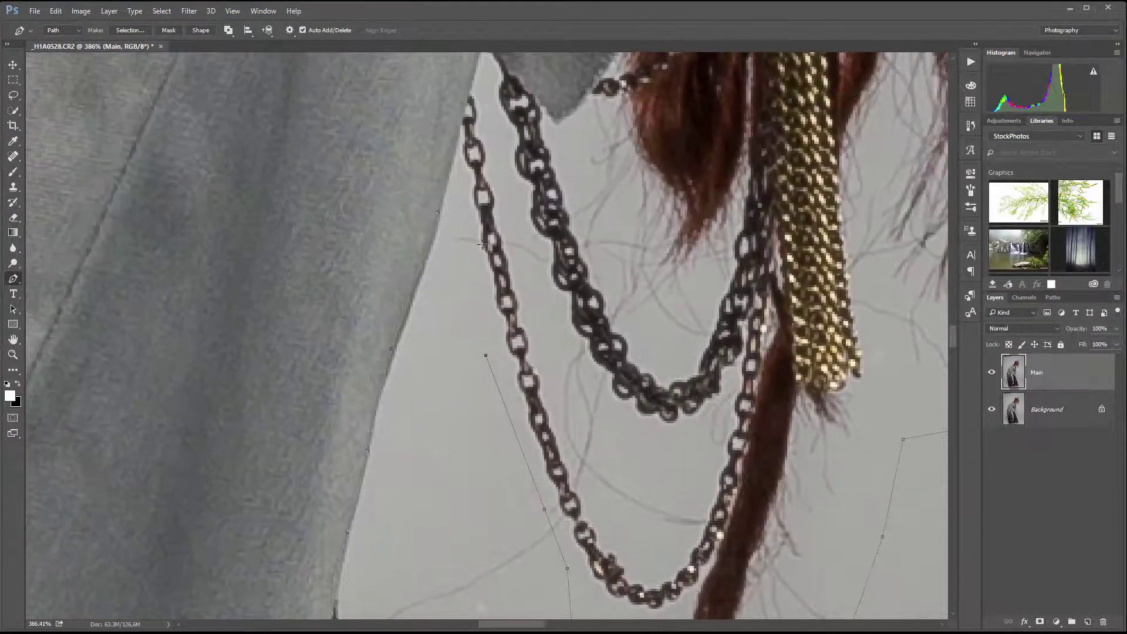
left_click(457, 219)
scroll(439, 220, "down", 3)
scroll(511, 273, "down", 6)
scroll(511, 273, "down", 4)
scroll(511, 273, "up", 2)
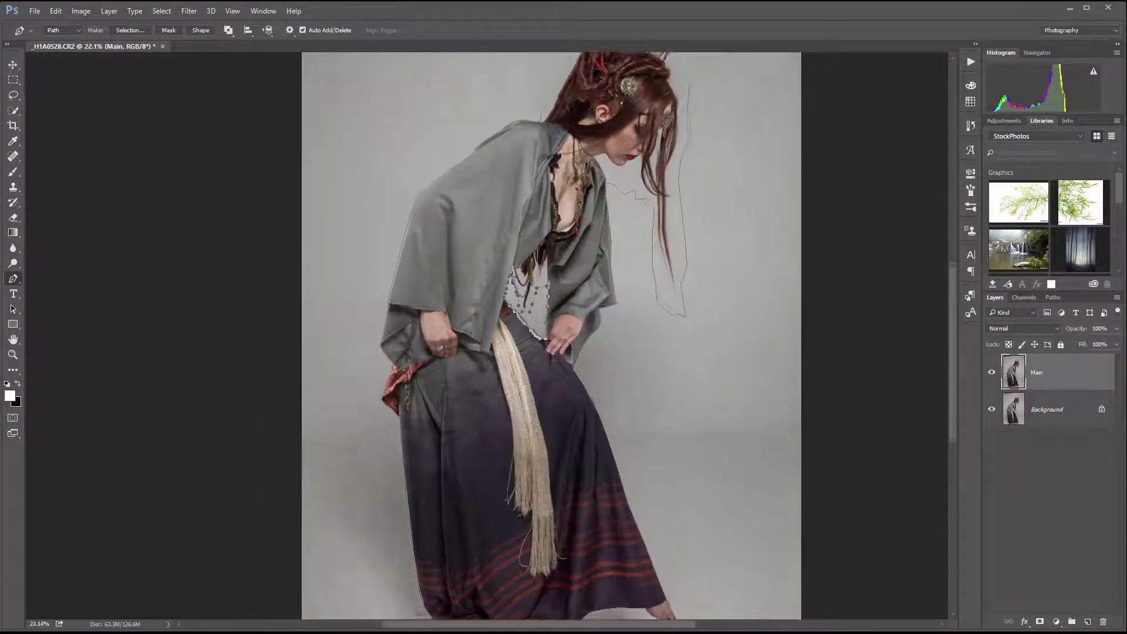
- Turn the path into a vector mask on Main and hide the Background layer
right_click(545, 295)
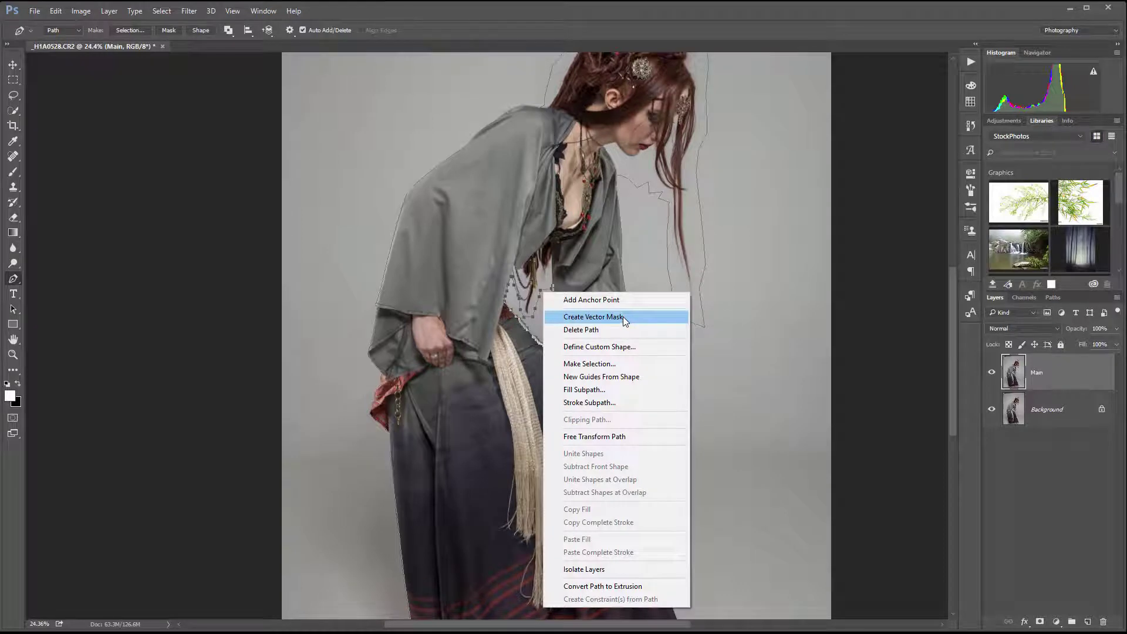
left_click(623, 316)
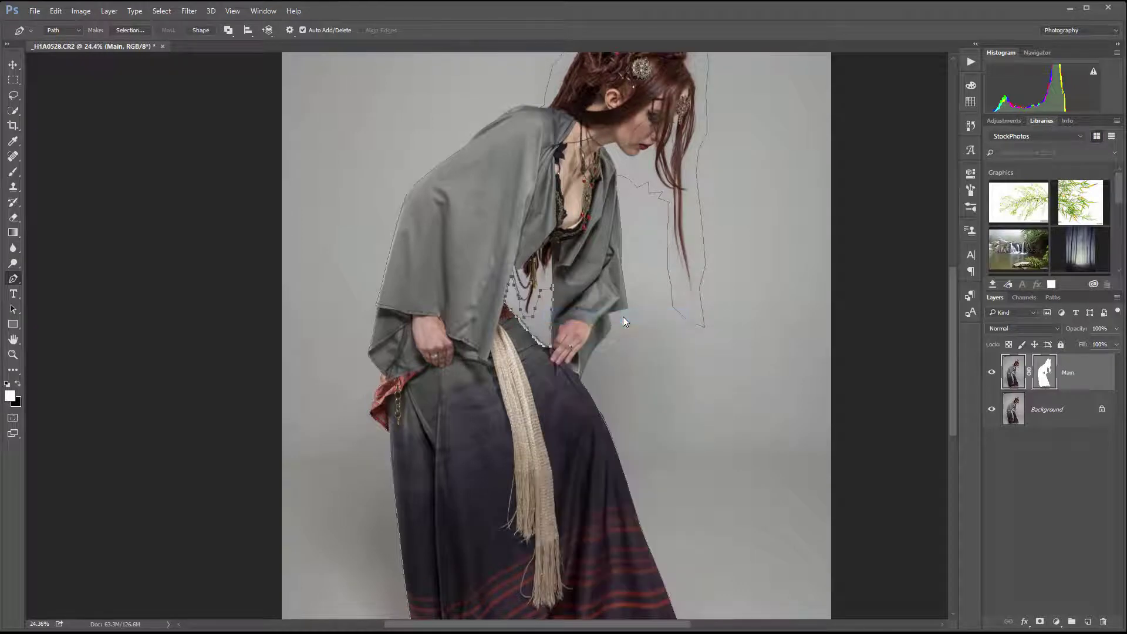
left_click(992, 410)
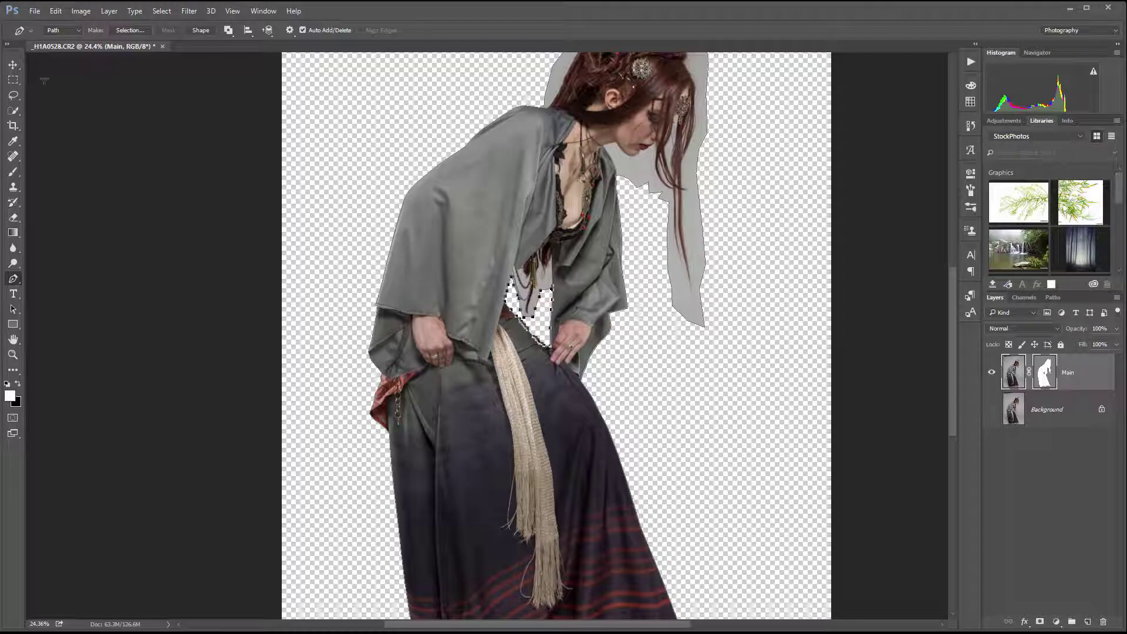
left_click(13, 64)
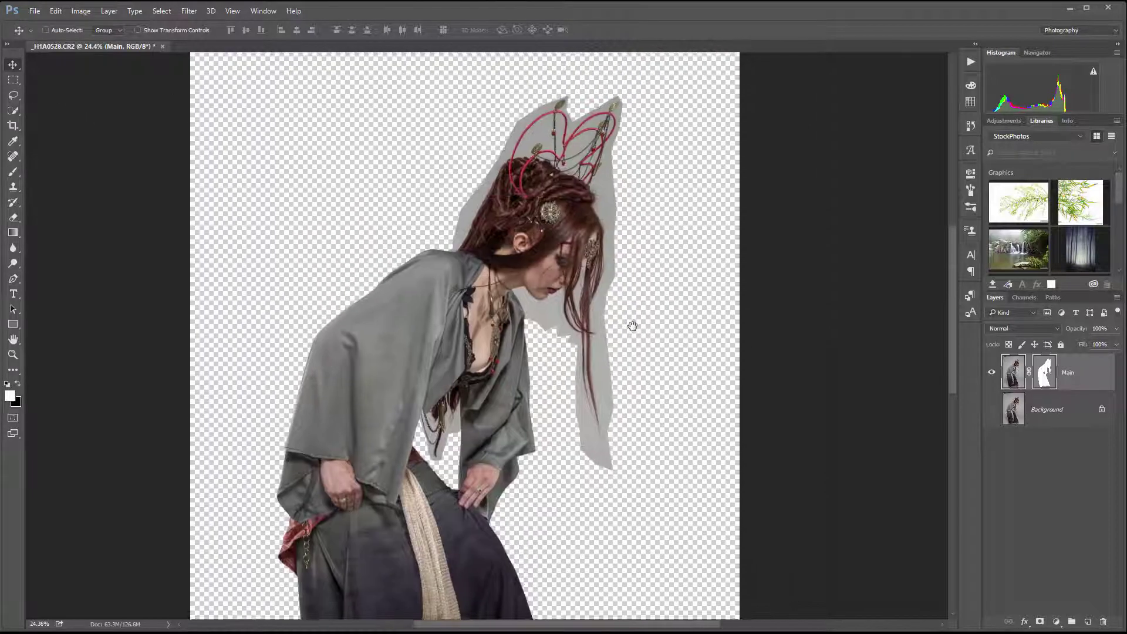
- Frame the headpiece and neck, then open the Masks properties for Main's mask
left_click_drag(719, 199, 634, 314)
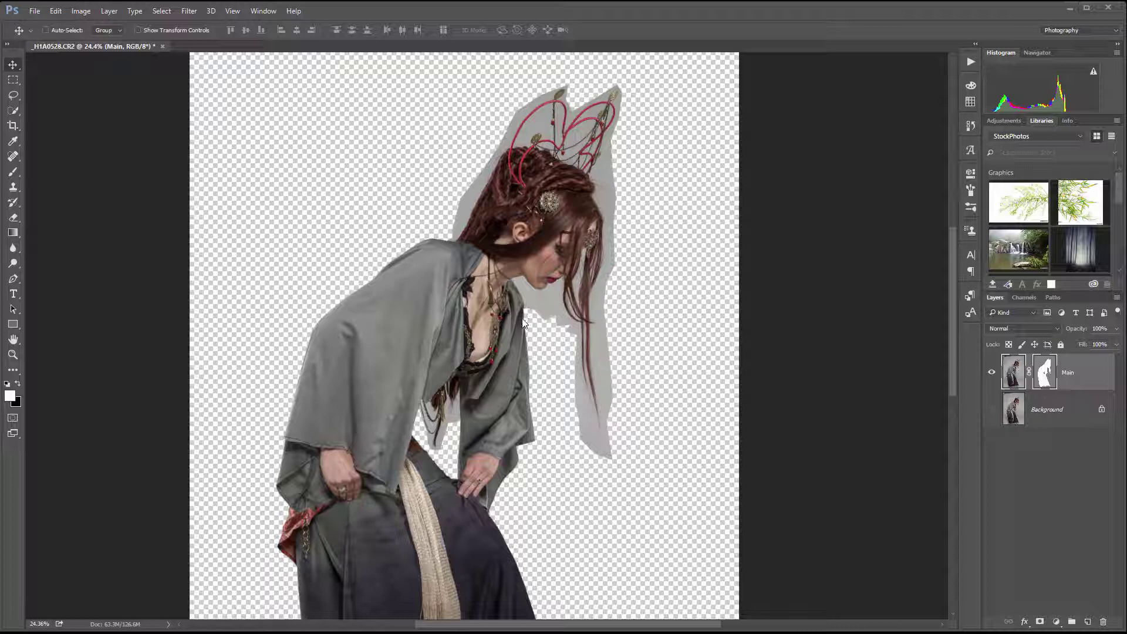
scroll(521, 299, "up", 6)
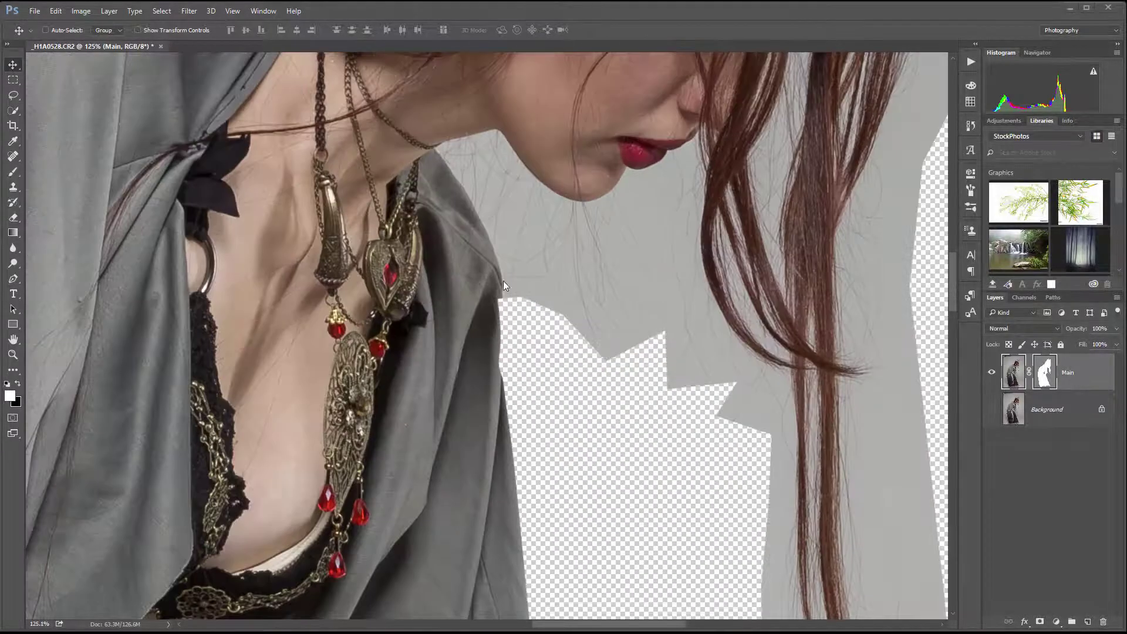
double_click(1048, 372)
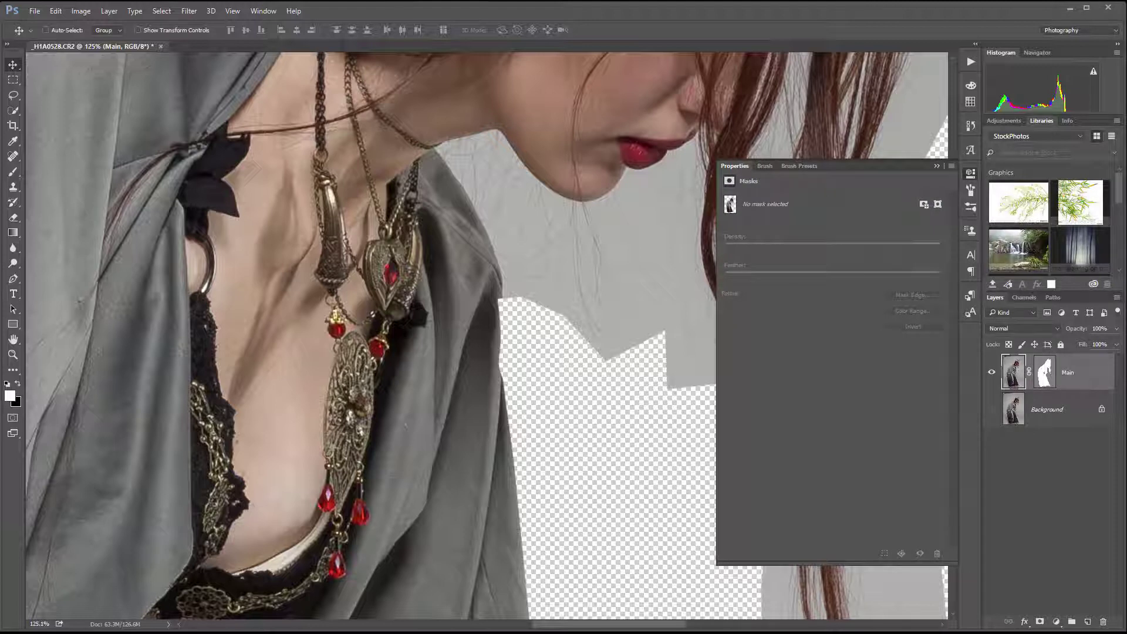
- Convert the vector mask's top-left corner anchor into a smooth curve
left_click(13, 279)
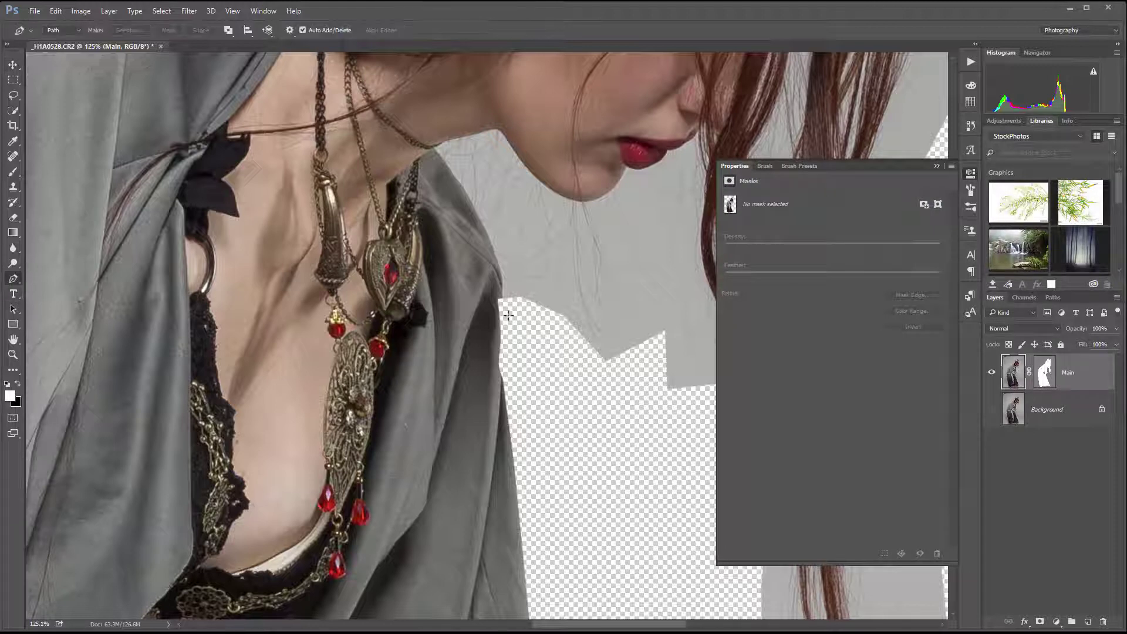
scroll(498, 318, "up", 1)
scroll(498, 317, "up", 10)
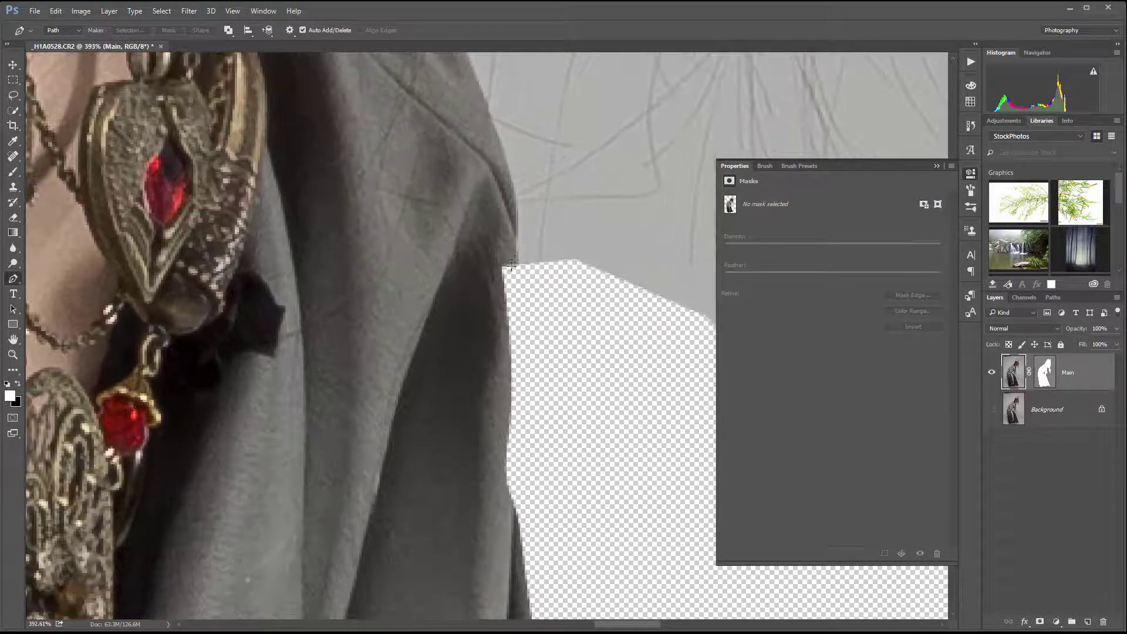
left_click(1045, 372)
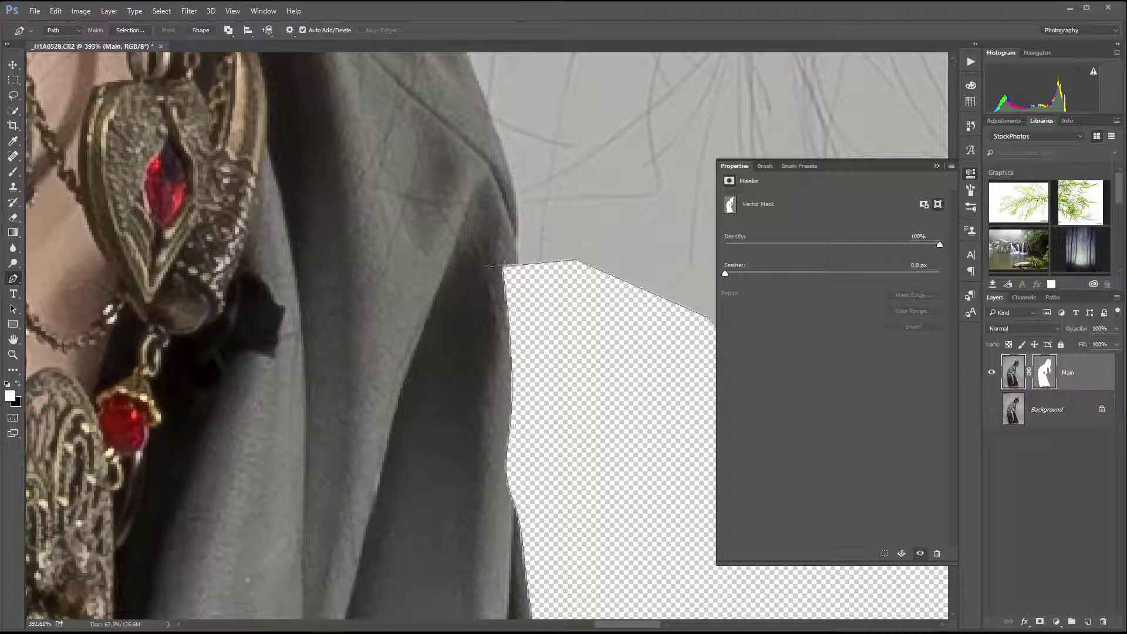
right_click(16, 285)
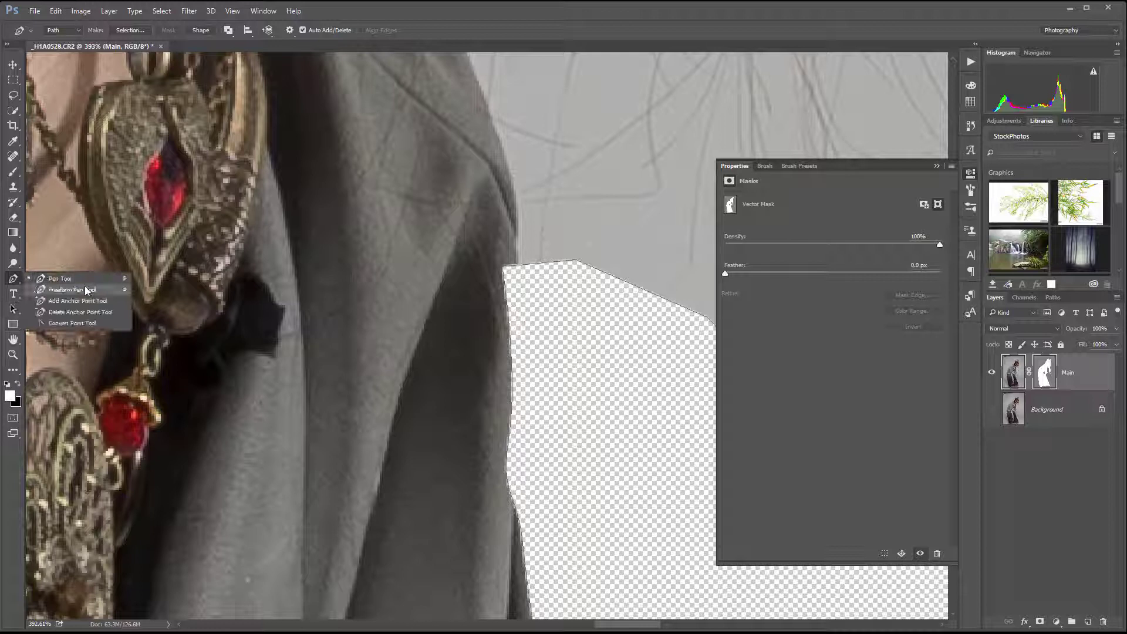
left_click(79, 320)
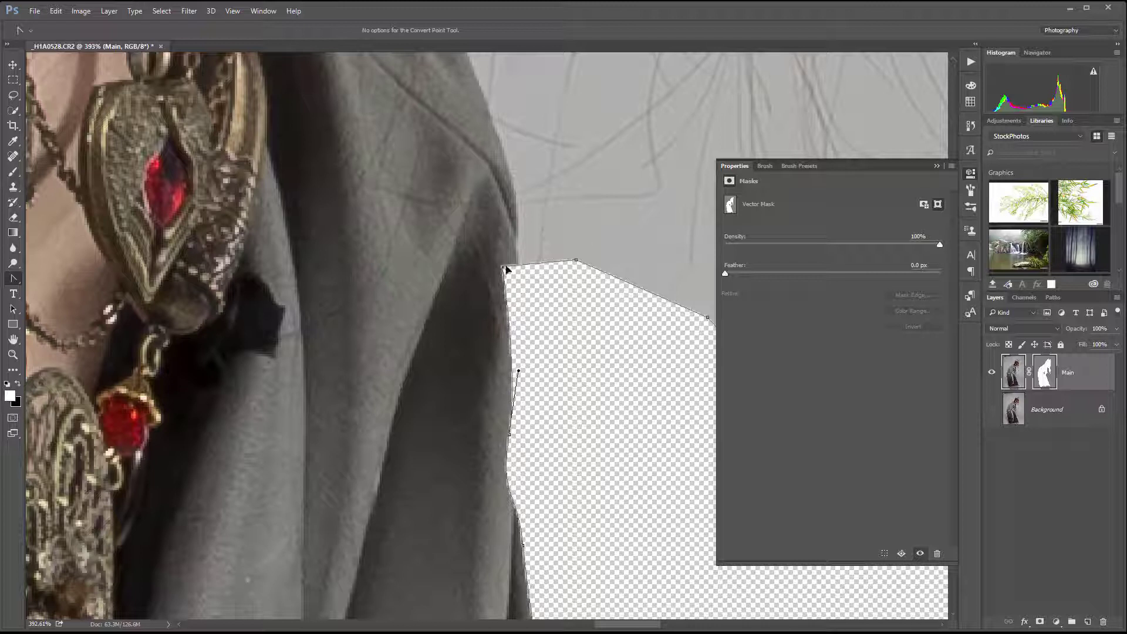
mouse_move(506, 266)
left_mouse_down()
mouse_move(512, 251)
mouse_move(499, 276)
mouse_move(516, 259)
mouse_move(508, 256)
left_mouse_up()
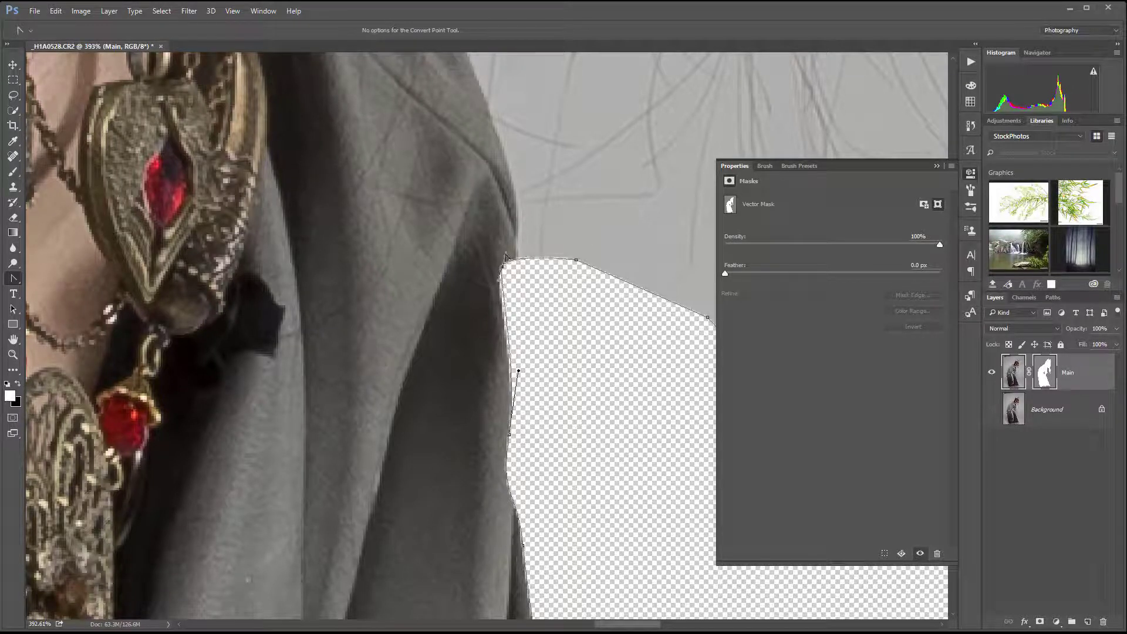
- Add an anchor to reshape the mask's top-left curve at the shoulder
left_click(14, 278)
left_click(59, 279)
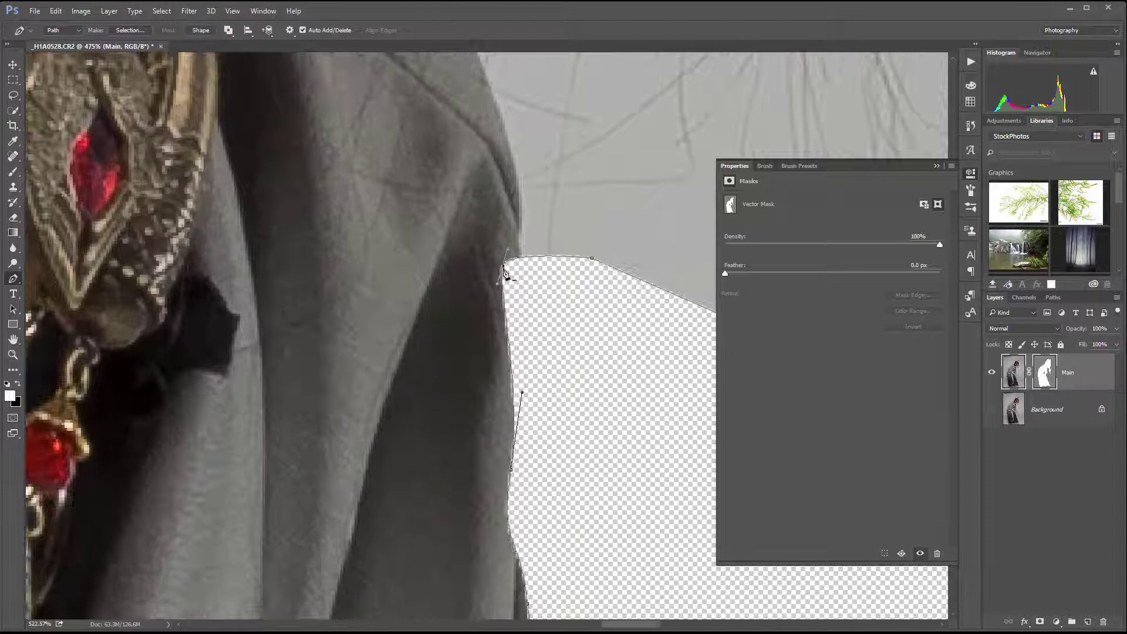
scroll(505, 268, "down", 1)
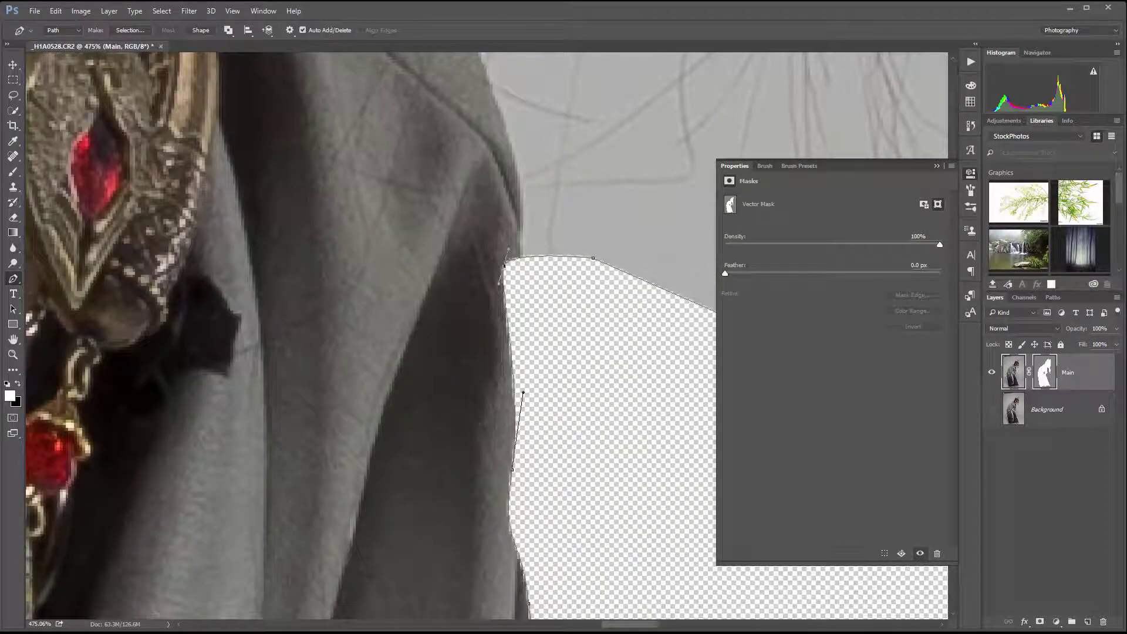
left_click_drag(522, 256, 528, 222)
scroll(513, 263, "up", 5)
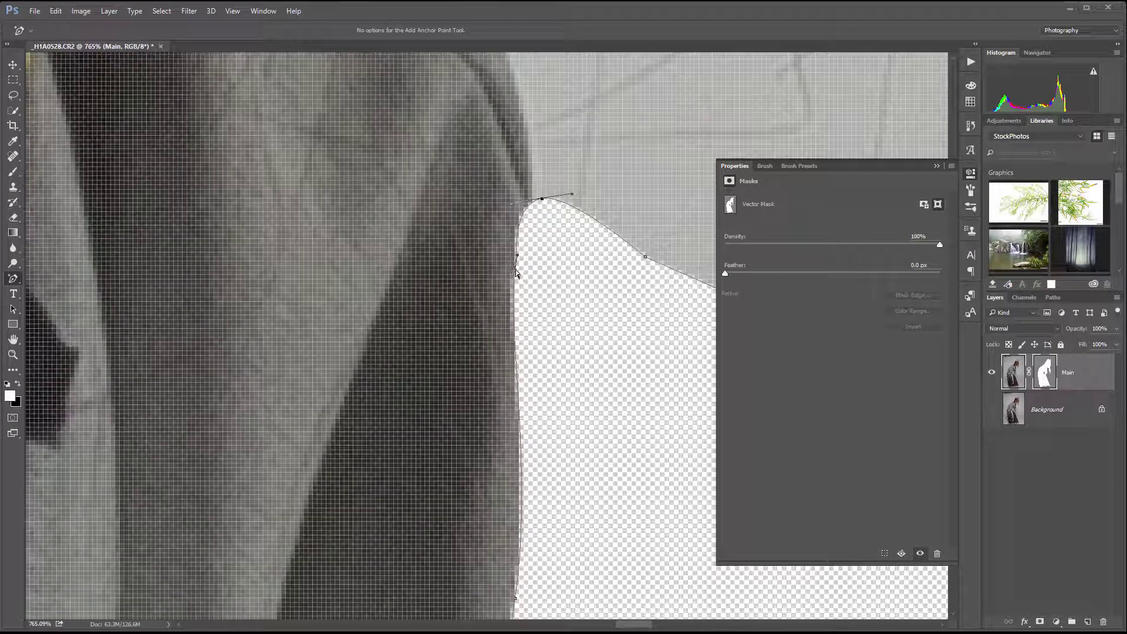
- Adjust the mask's left-edge and top anchors so the corner hugs the coat
left_click_drag(516, 269, 524, 238)
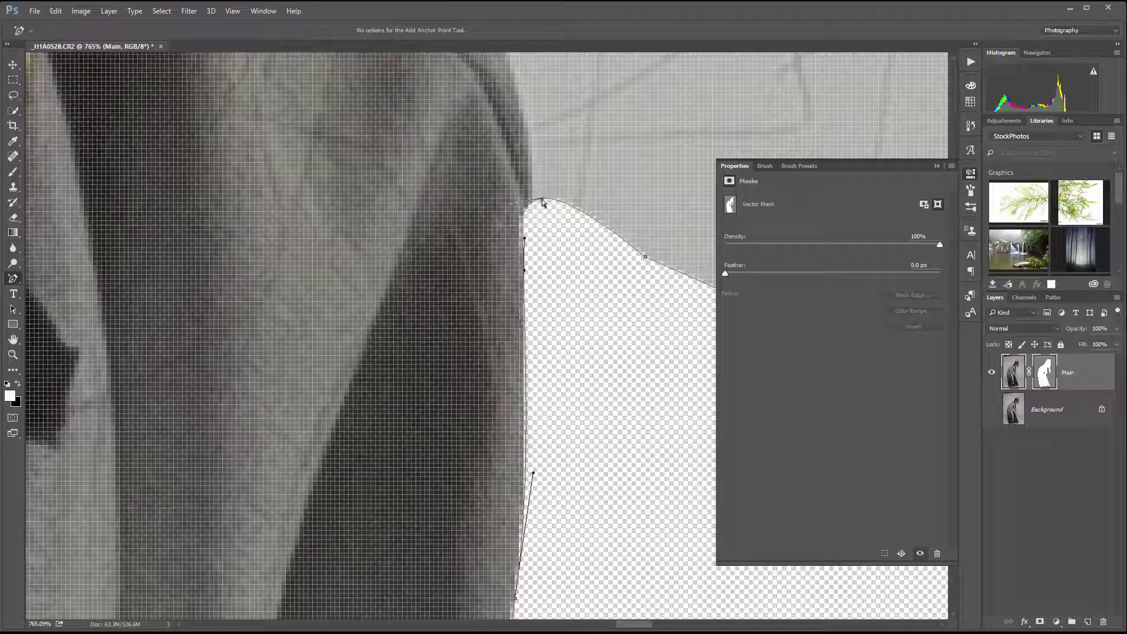
mouse_move(544, 198)
left_mouse_down()
mouse_move(531, 201)
mouse_move(558, 205)
left_mouse_up()
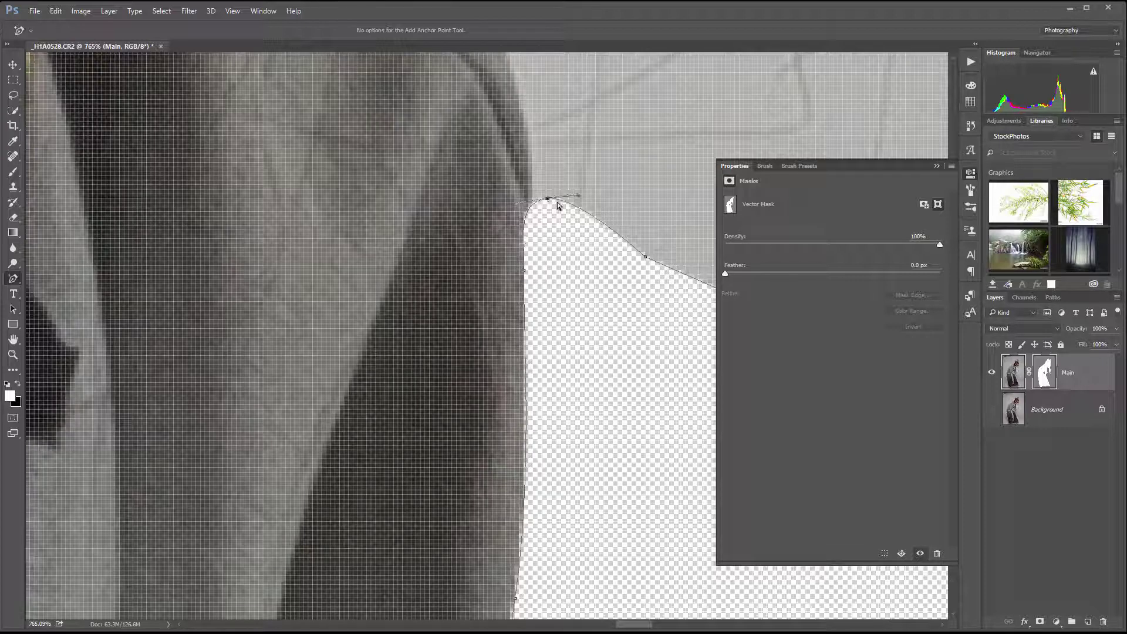
scroll(548, 206, "down", 3)
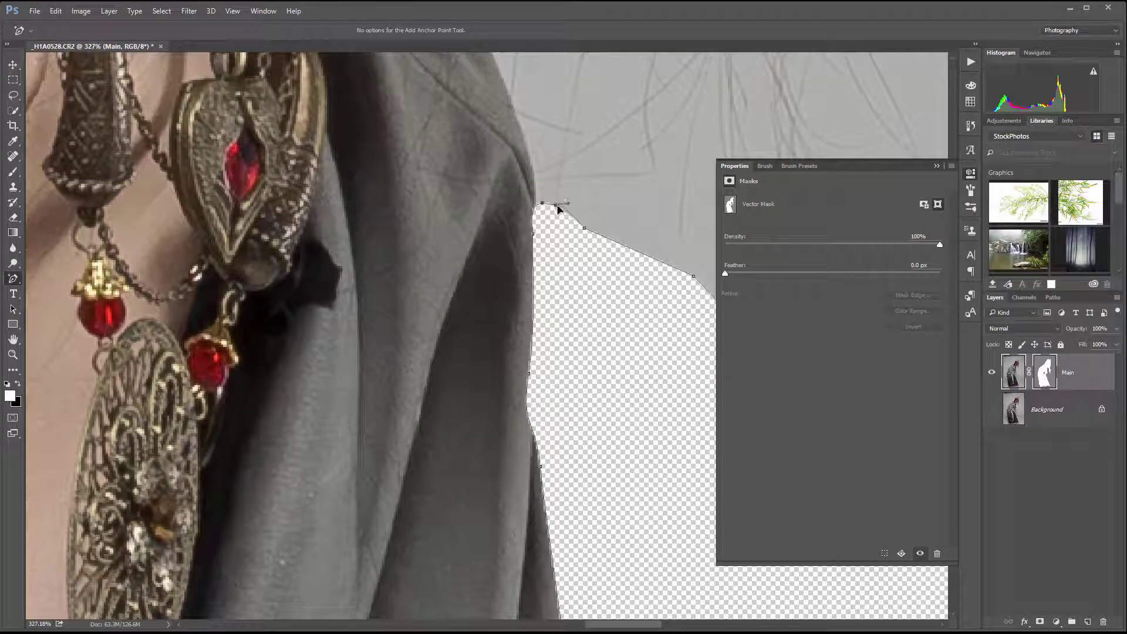
left_click_drag(559, 212, 562, 219)
scroll(514, 151, "down", 1)
- Deselect the vector mask, collapse mask properties, and frame the whole headpiece
left_click_drag(541, 132, 537, 284)
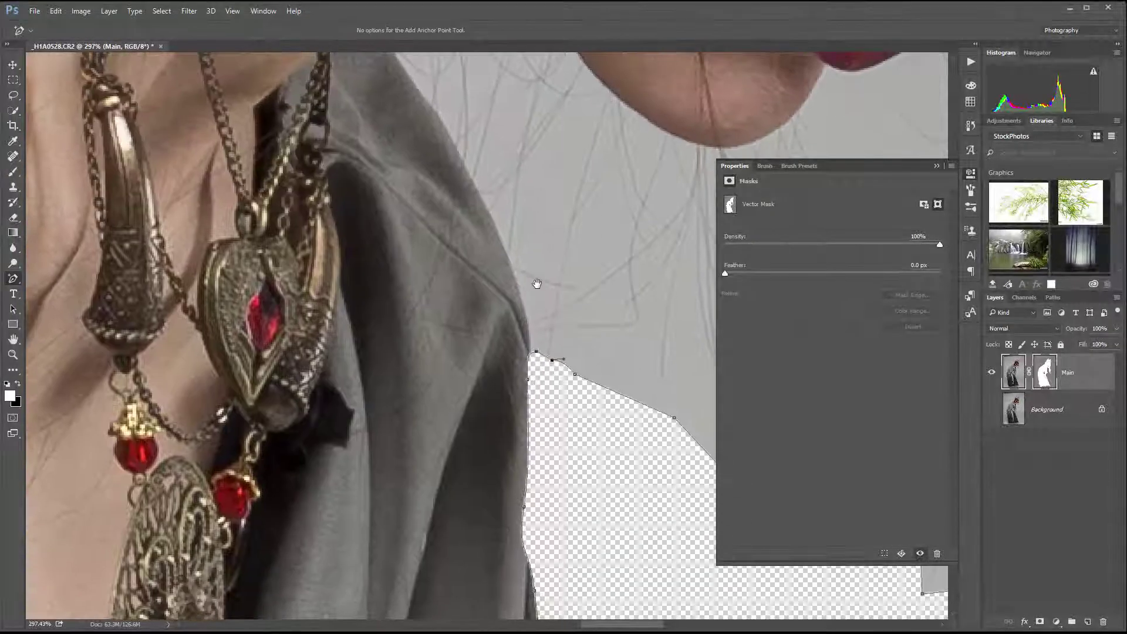
scroll(497, 238, "down", 5)
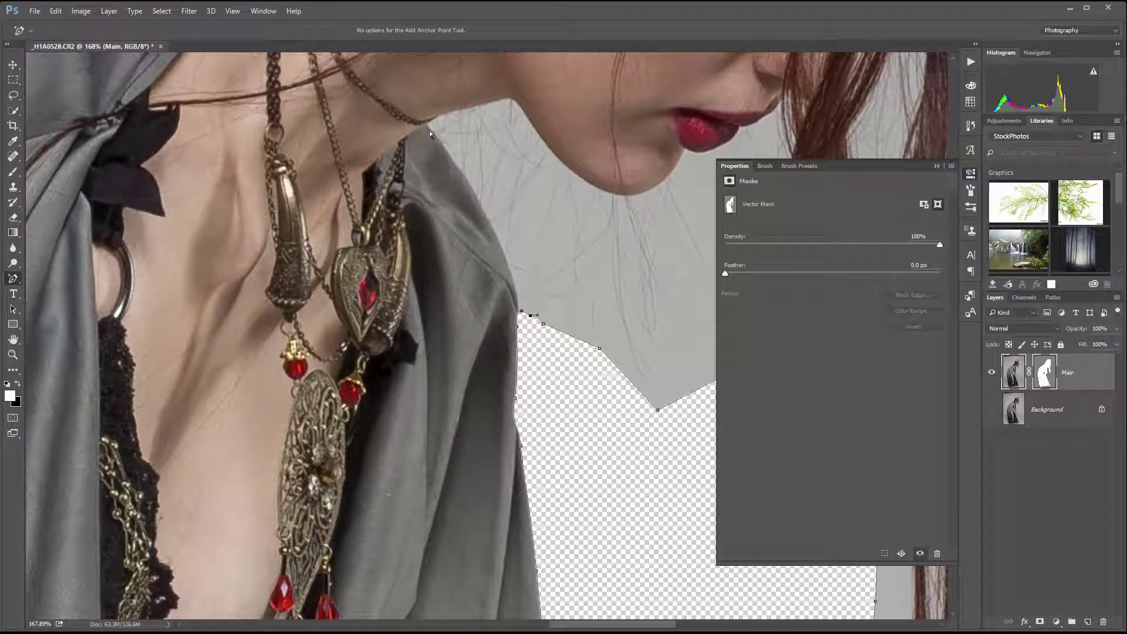
scroll(397, 259, "down", 15)
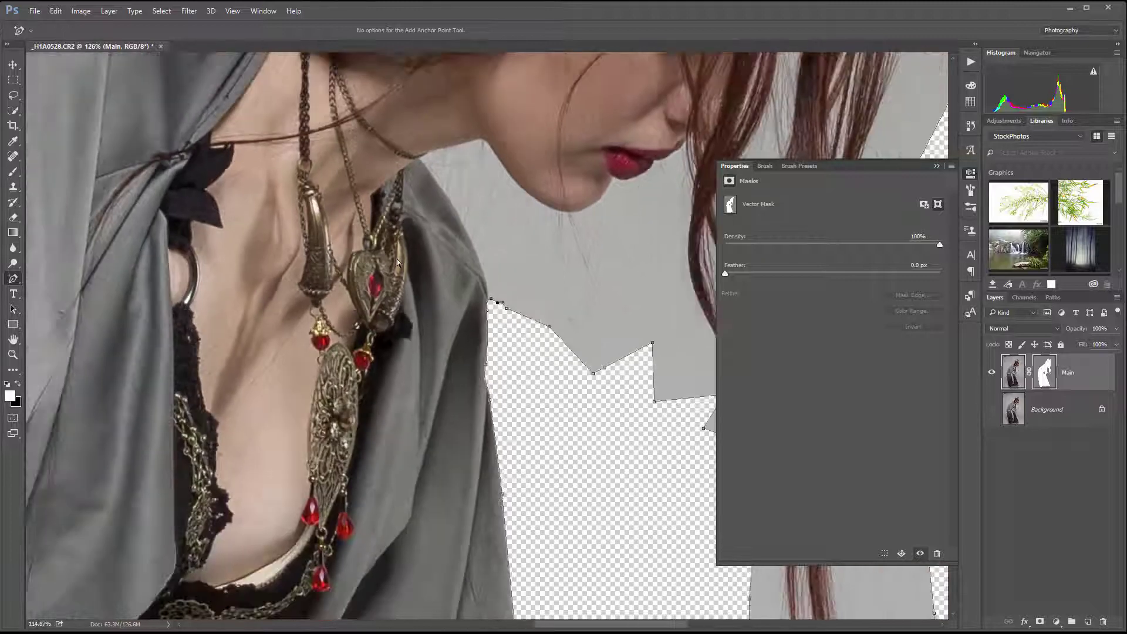
scroll(273, 301, "up", 2)
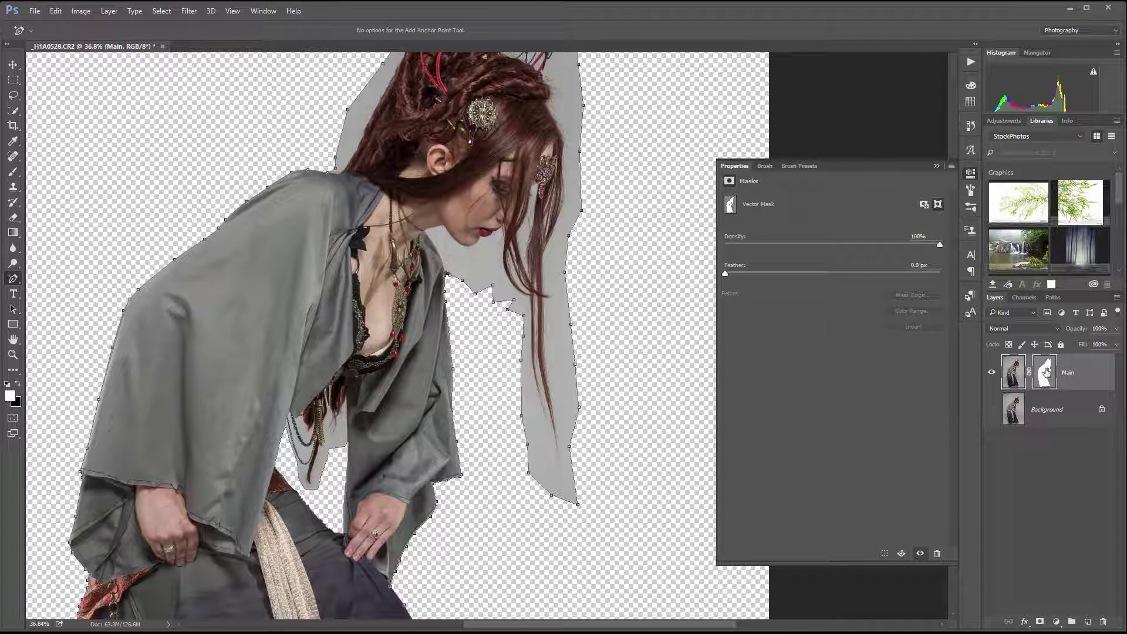
left_click(1047, 375)
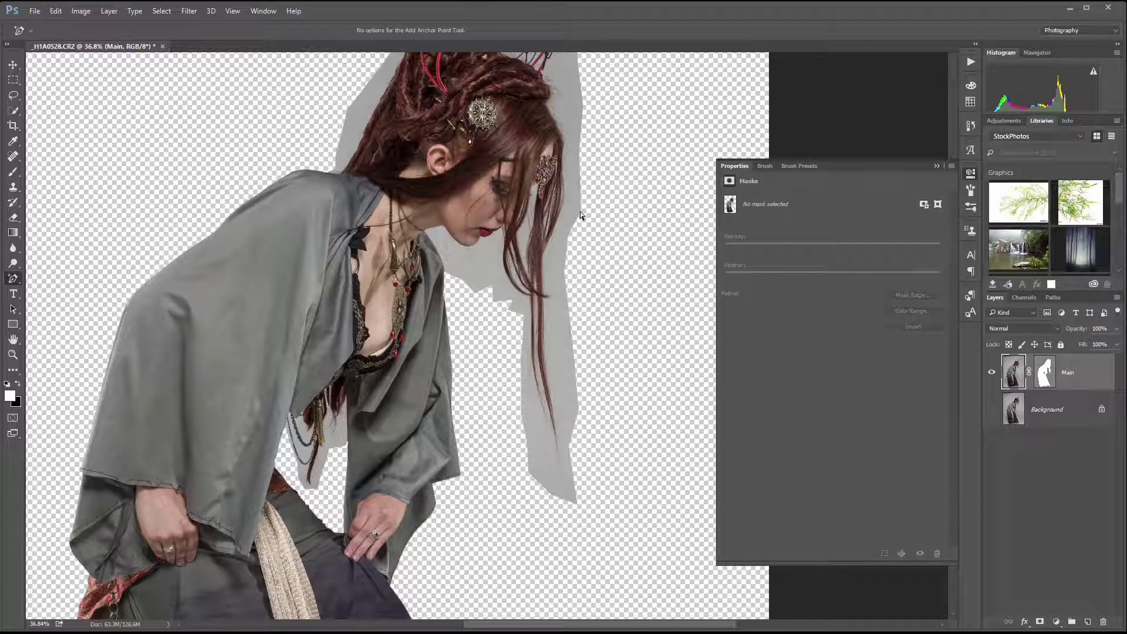
scroll(580, 216, "down", 2)
left_click(970, 173)
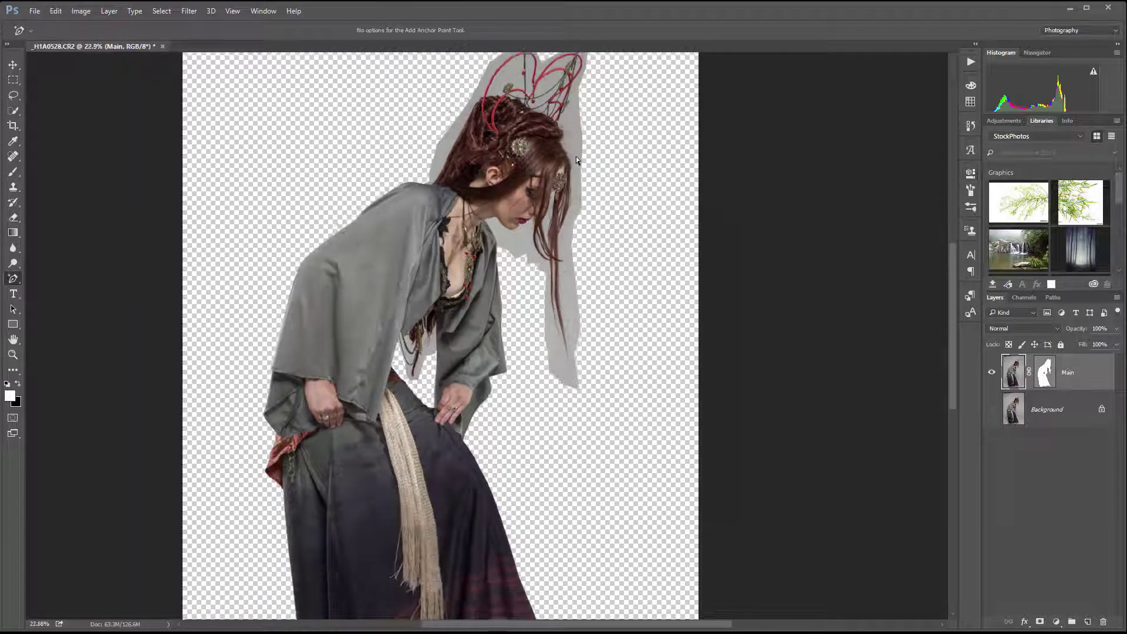
left_click_drag(639, 148, 607, 195)
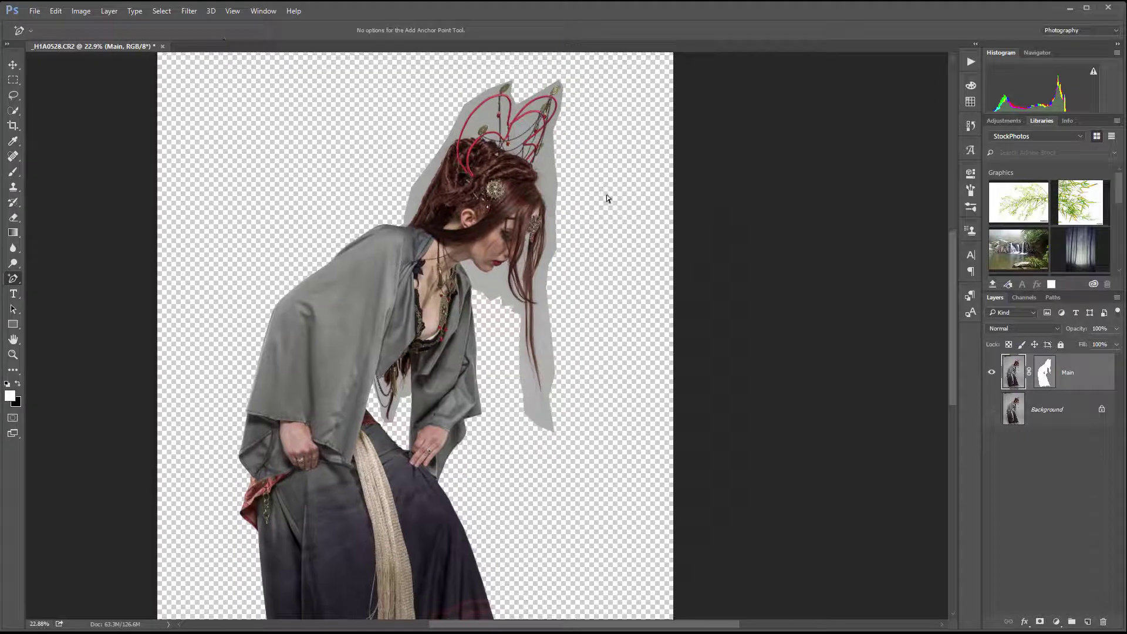
left_click(158, 11)
- In Color Range, sample the grey backdrop, lower Fuzziness to 49, and confirm the selection
left_click(207, 127)
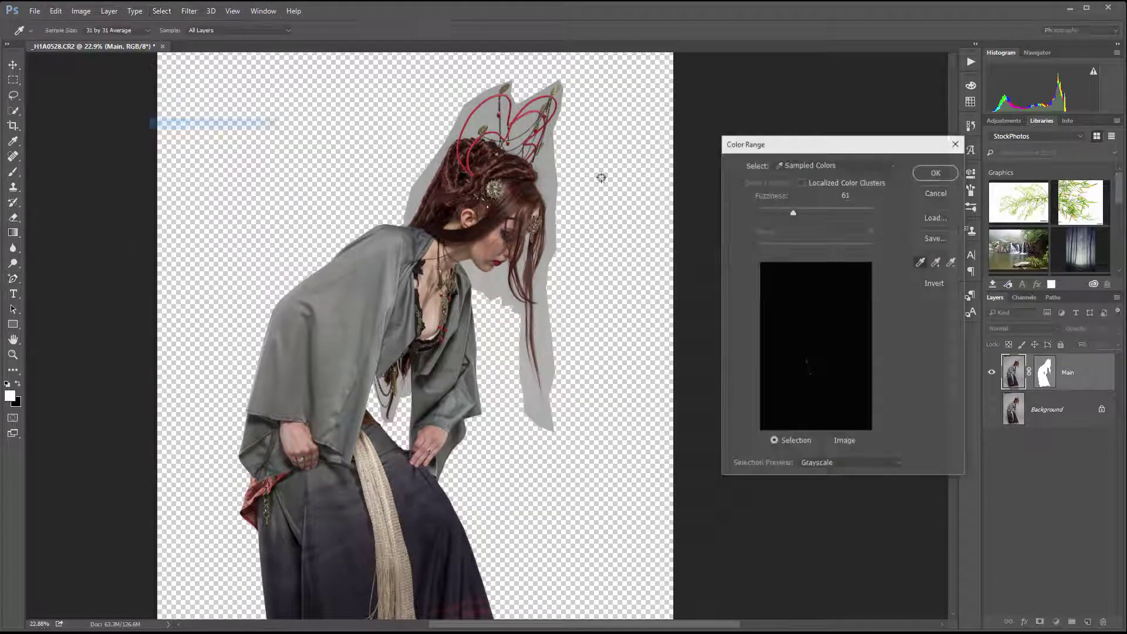
left_click(553, 170)
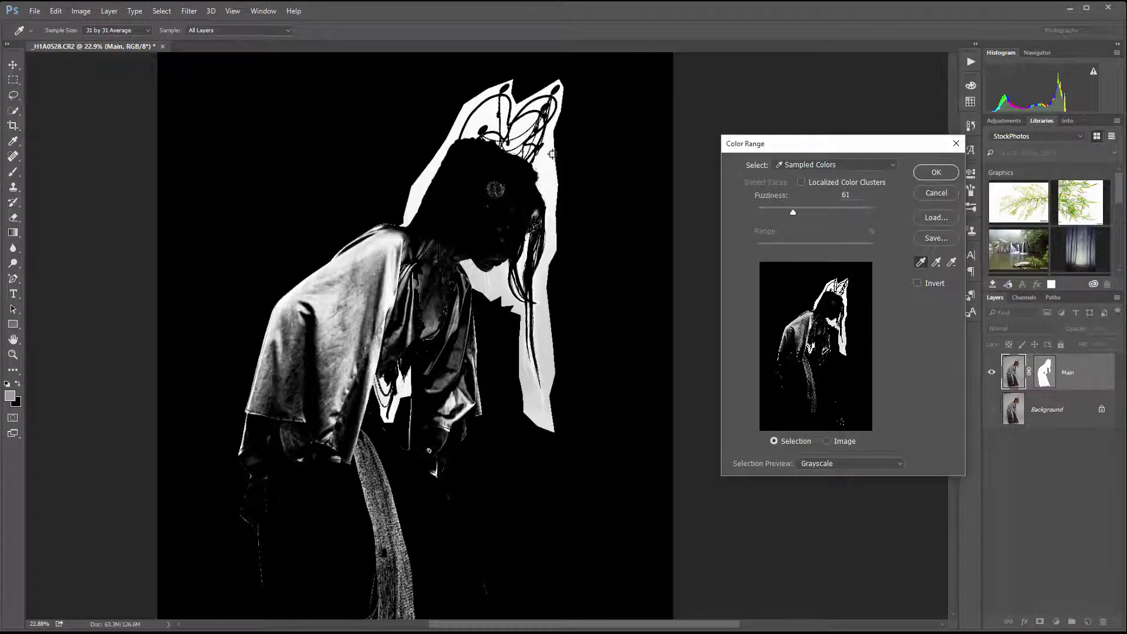
scroll(572, 295, "up", 5)
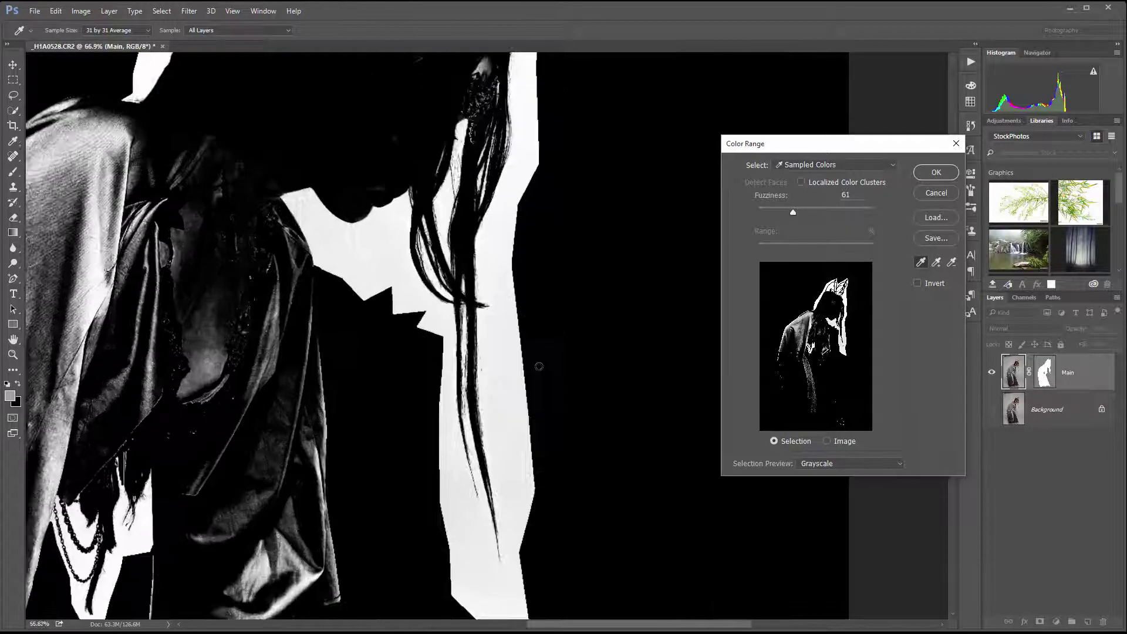
scroll(502, 346, "up", 3)
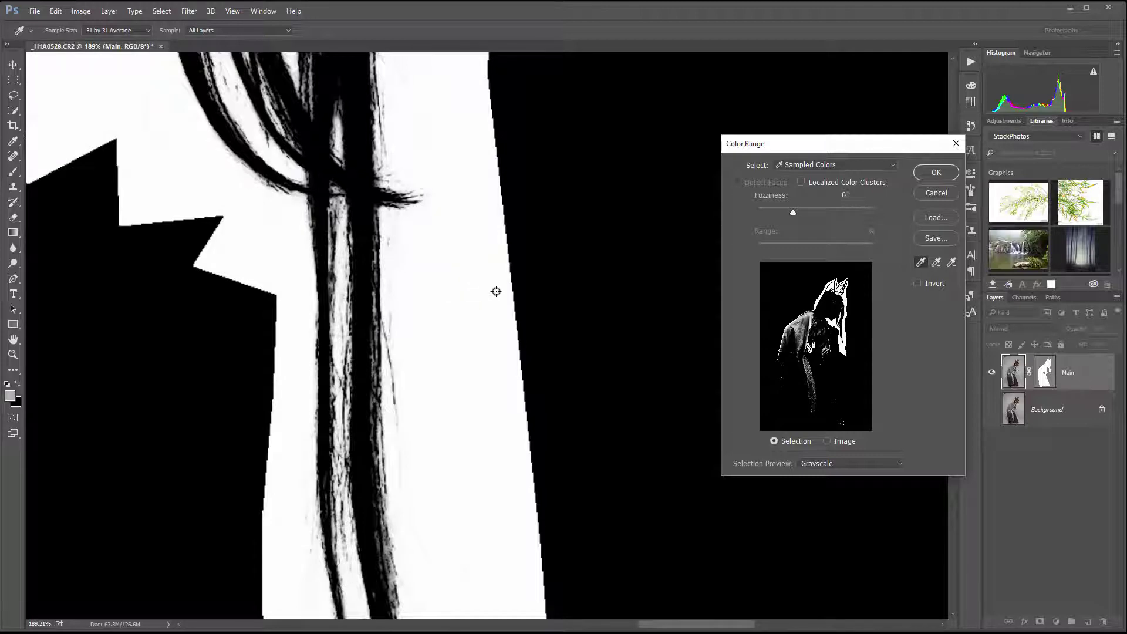
scroll(427, 268, "down", 3)
scroll(432, 270, "down", 3)
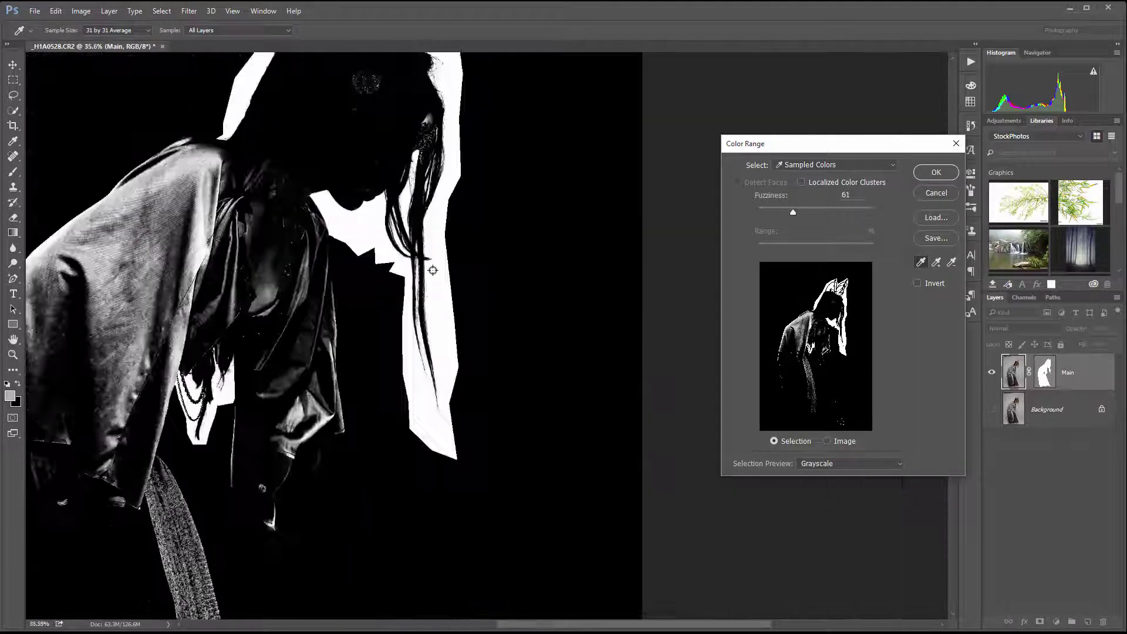
scroll(202, 434, "up", 6)
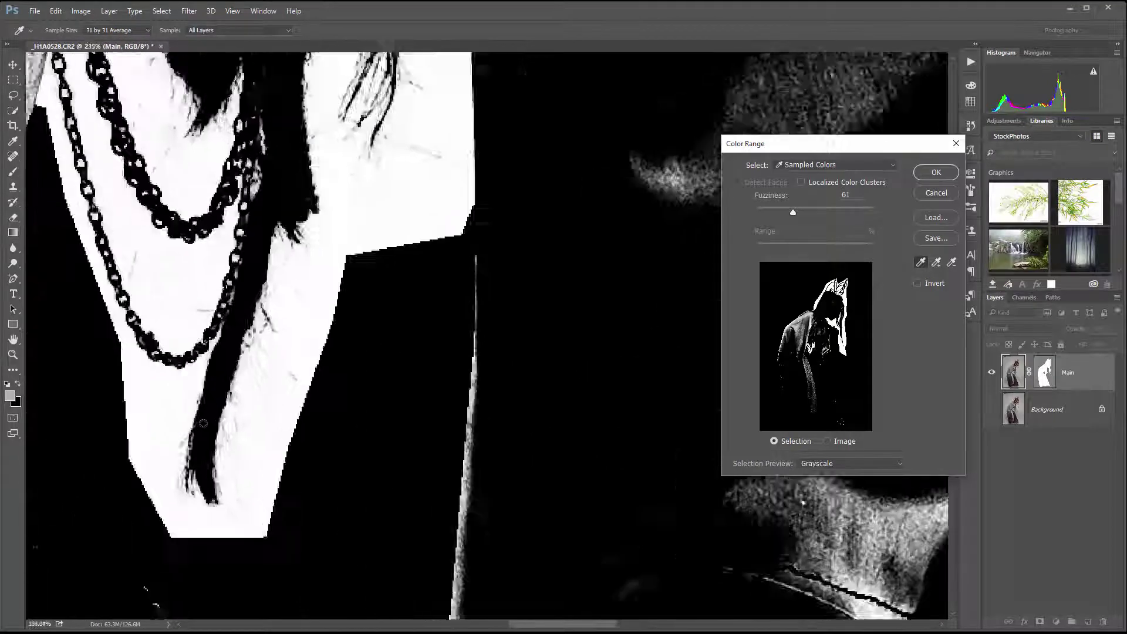
scroll(366, 242, "down", 3)
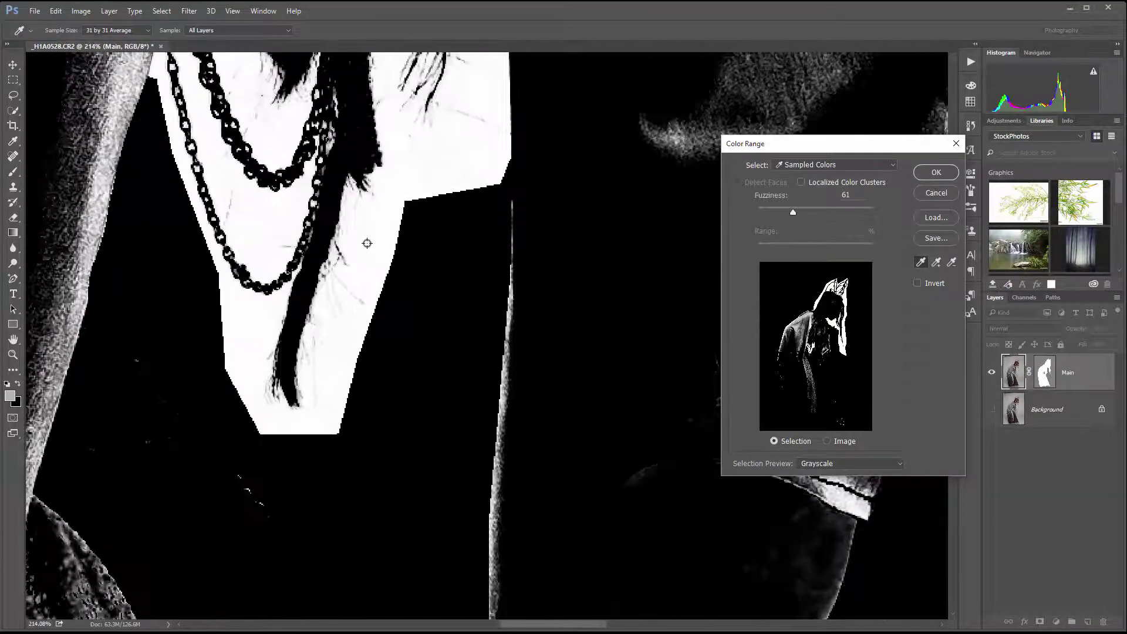
mouse_move(804, 211)
left_mouse_down()
mouse_move(775, 212)
mouse_move(787, 209)
left_mouse_up()
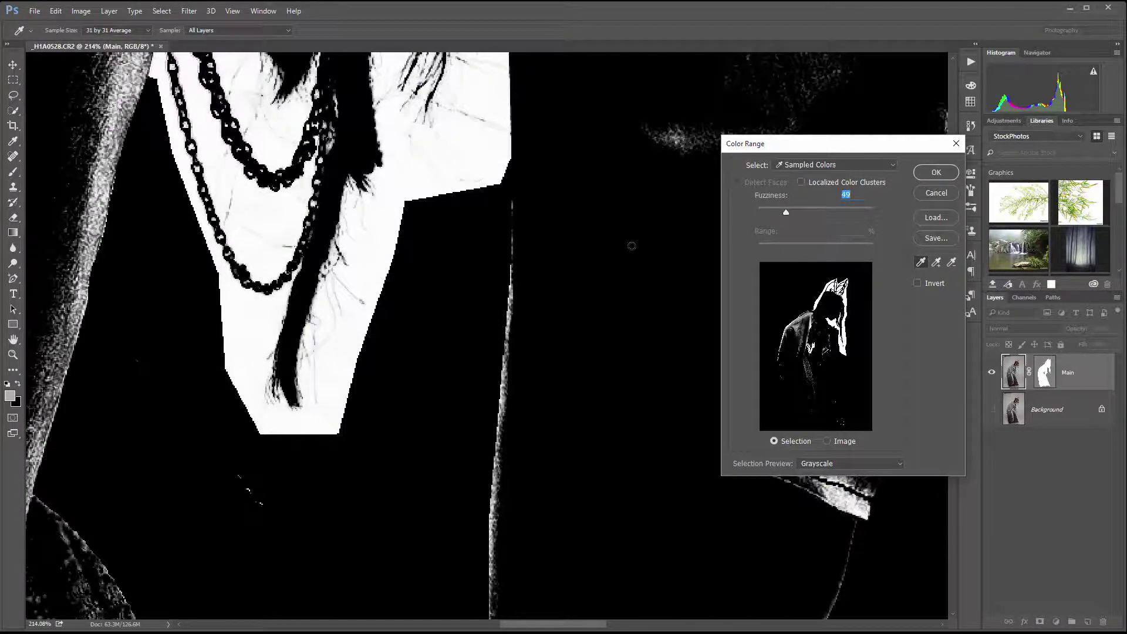
left_click_drag(632, 245, 319, 335)
left_click_drag(470, 166, 538, 244)
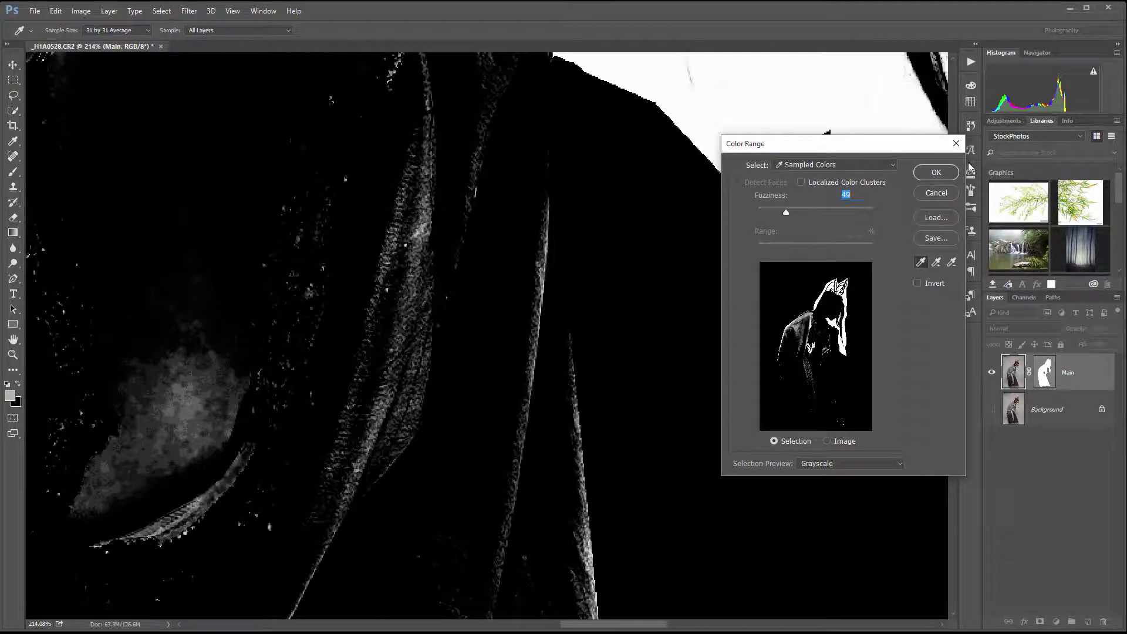
left_click(936, 172)
- Add a layer mask to Main from the backdrop selection and invert it with Ctrl+I
scroll(590, 213, "down", 6)
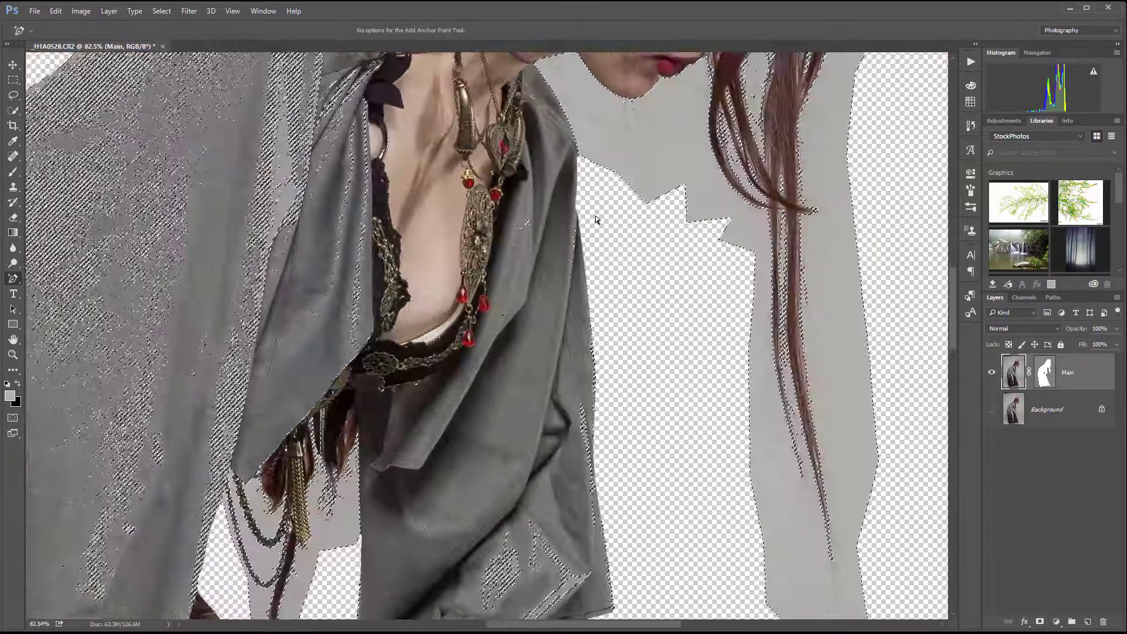
scroll(597, 216, "down", 2)
left_click_drag(725, 139, 622, 285)
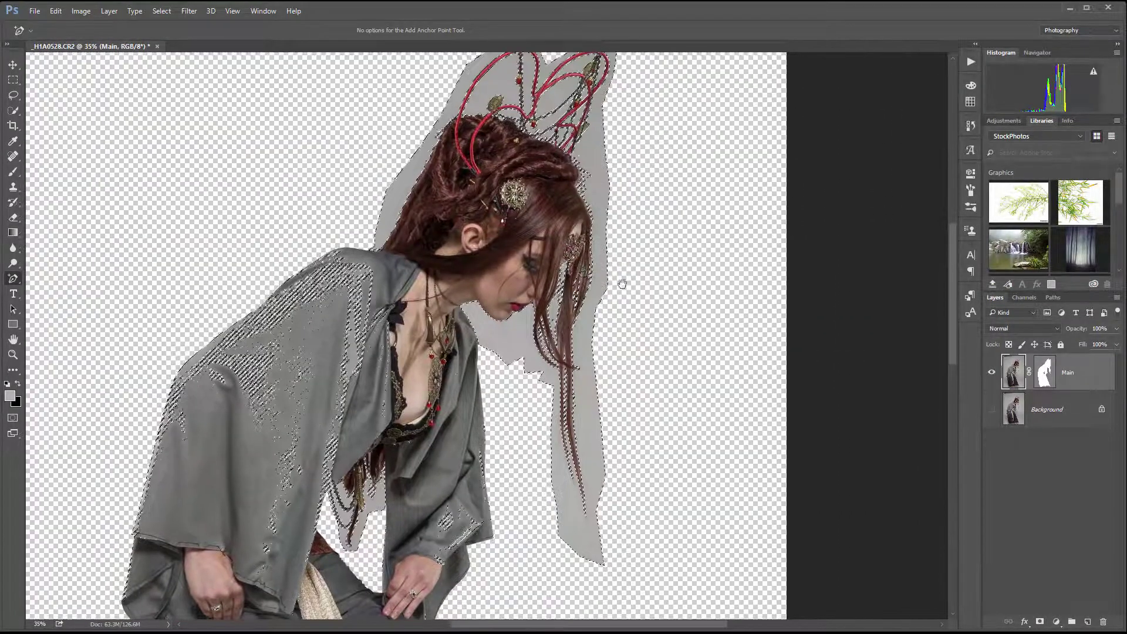
left_click(1040, 623)
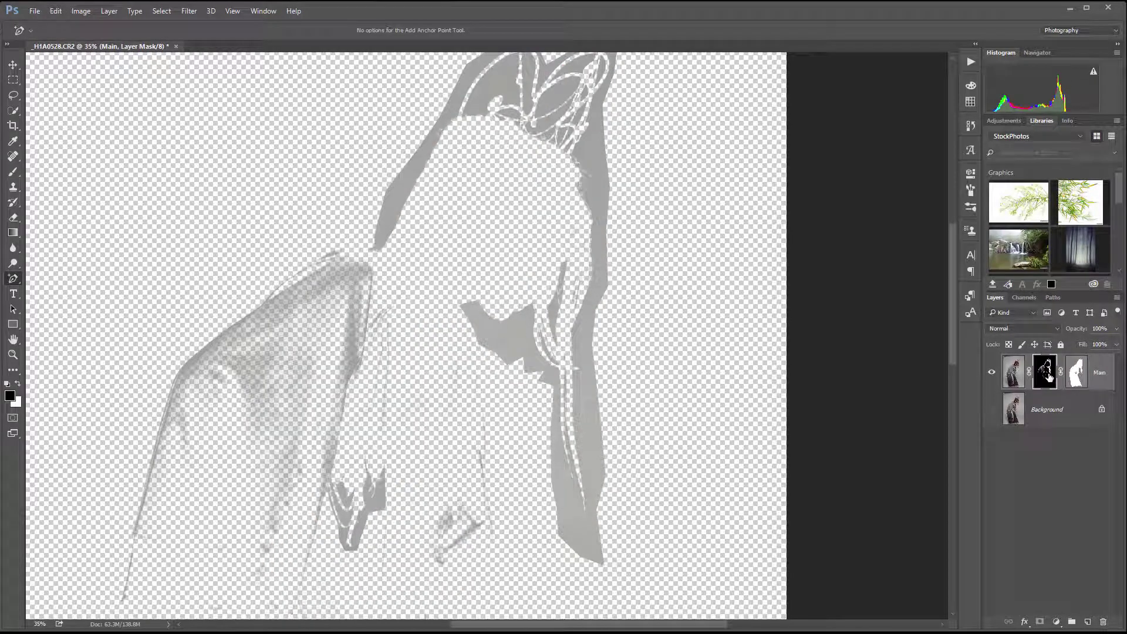
key("ctrl+i")
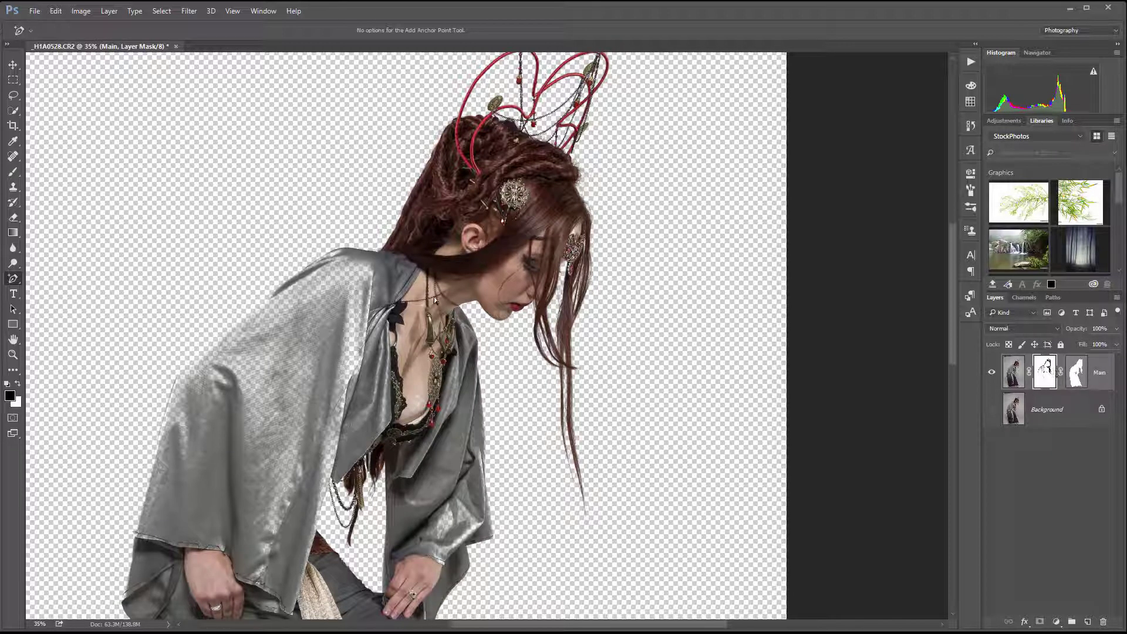
- Zoom and pan over the hair, face and crown to inspect the masked result
scroll(578, 273, "up", 10)
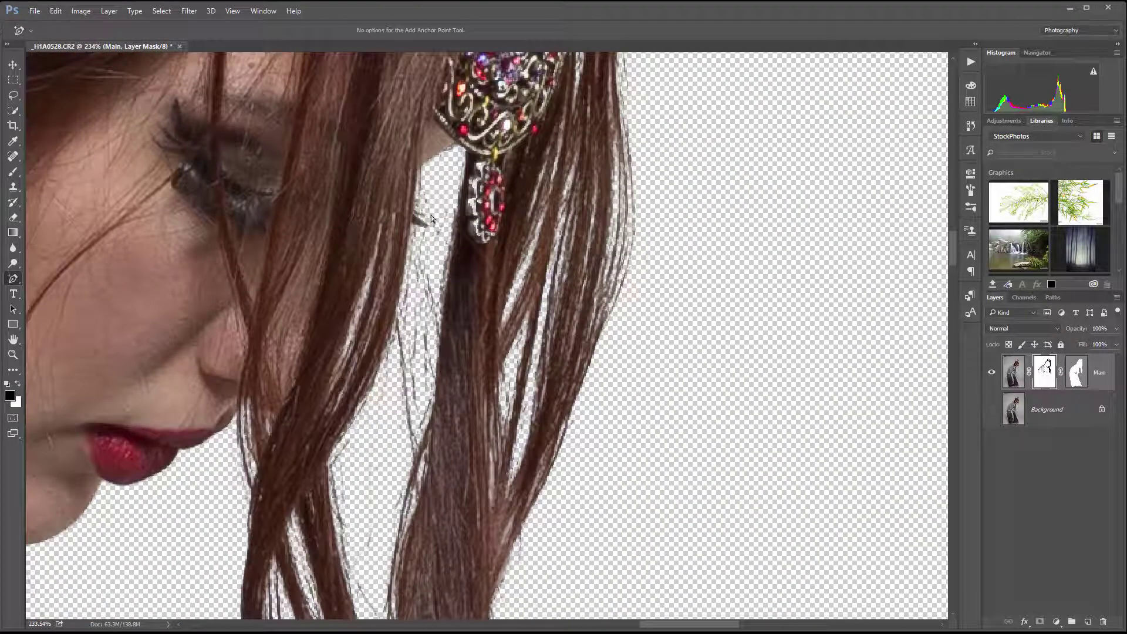
scroll(383, 350, "down", 10)
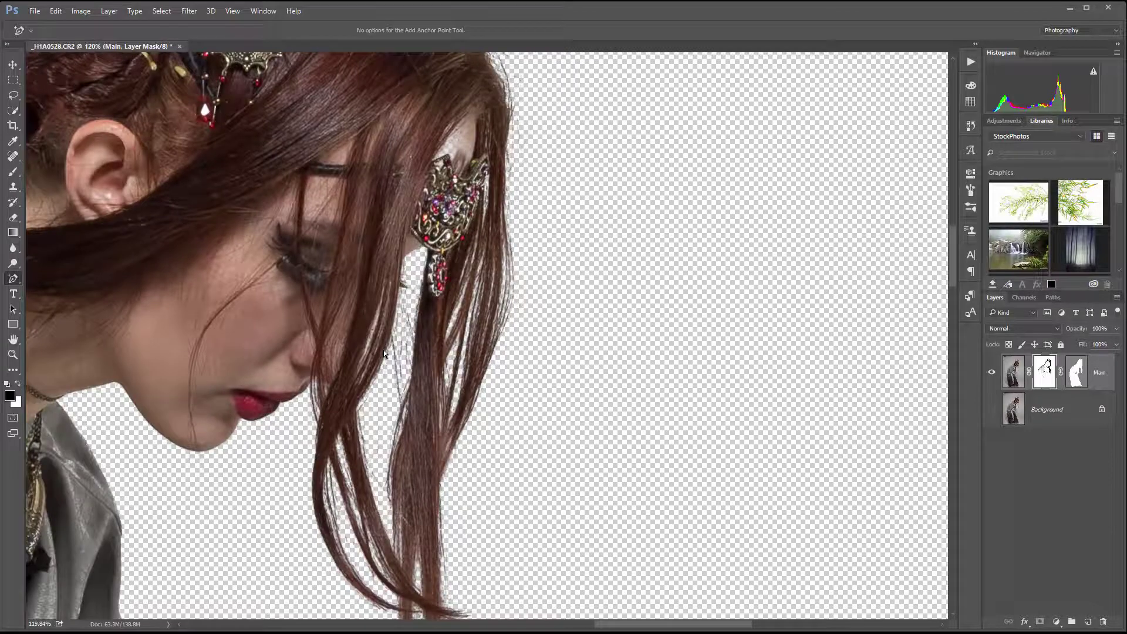
scroll(128, 397, "up", 5)
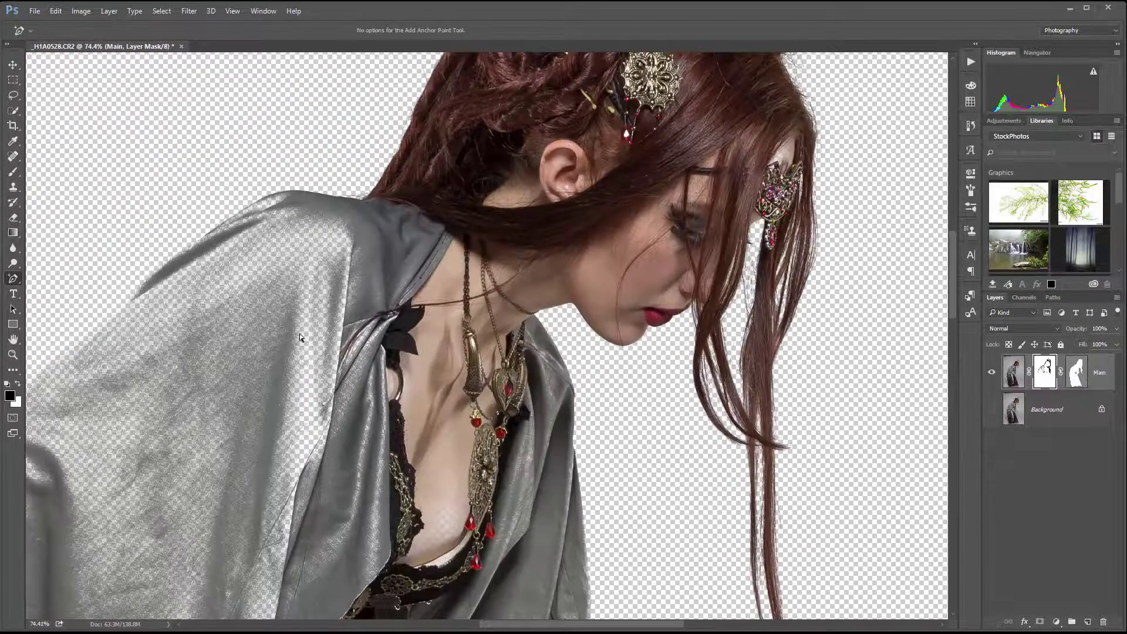
scroll(849, 233, "down", 5)
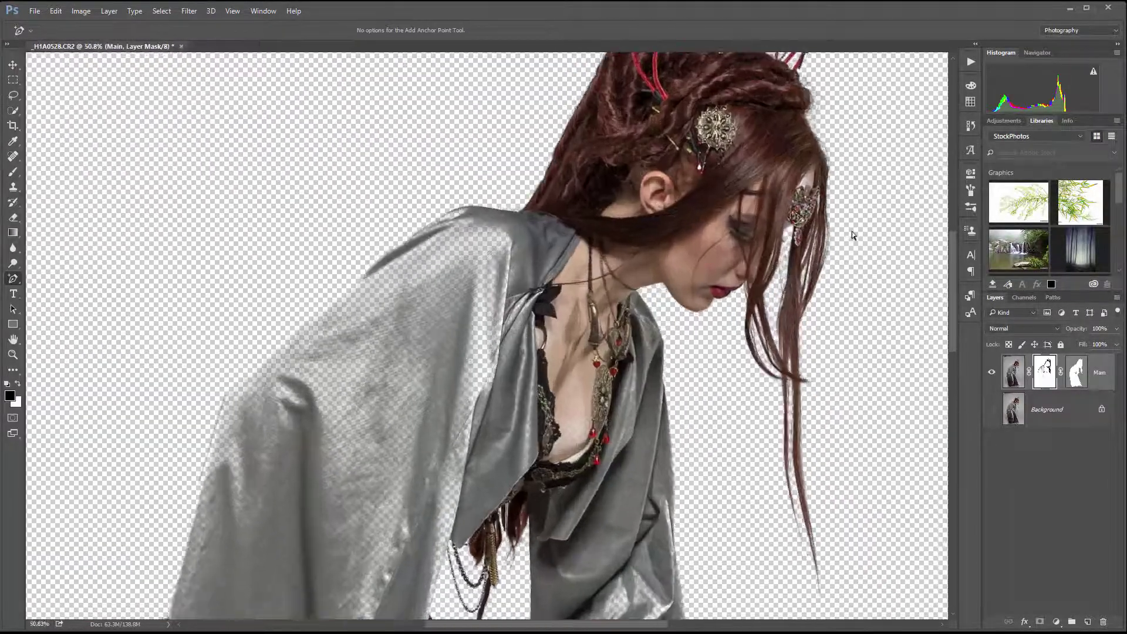
scroll(851, 231, "up", 4)
left_click_drag(850, 231, 527, 327)
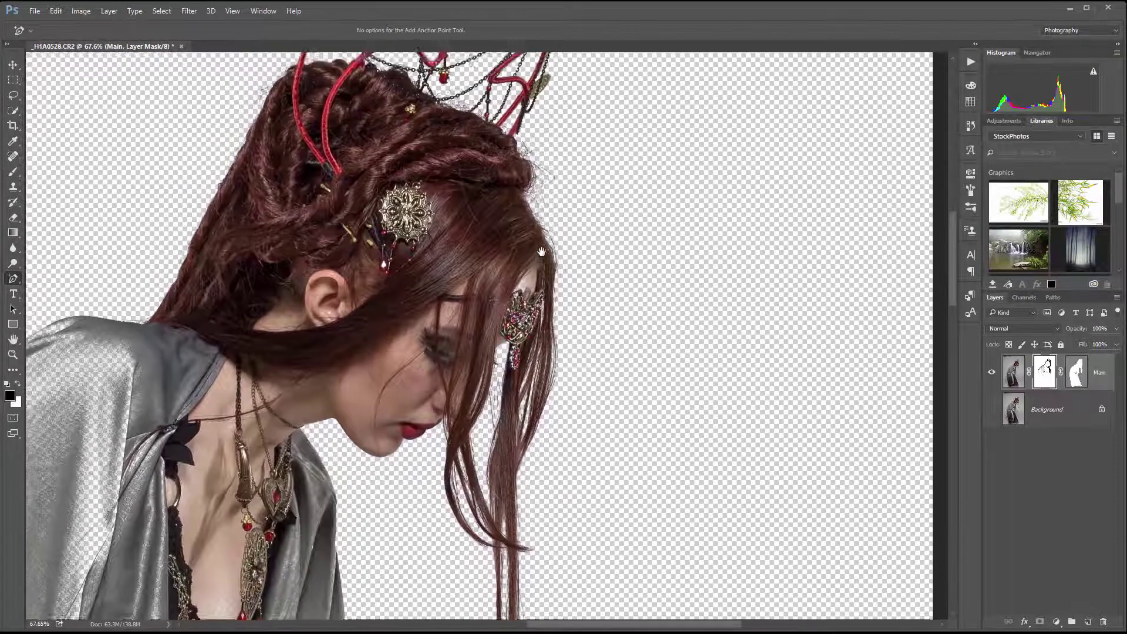
scroll(536, 157, "up", 4)
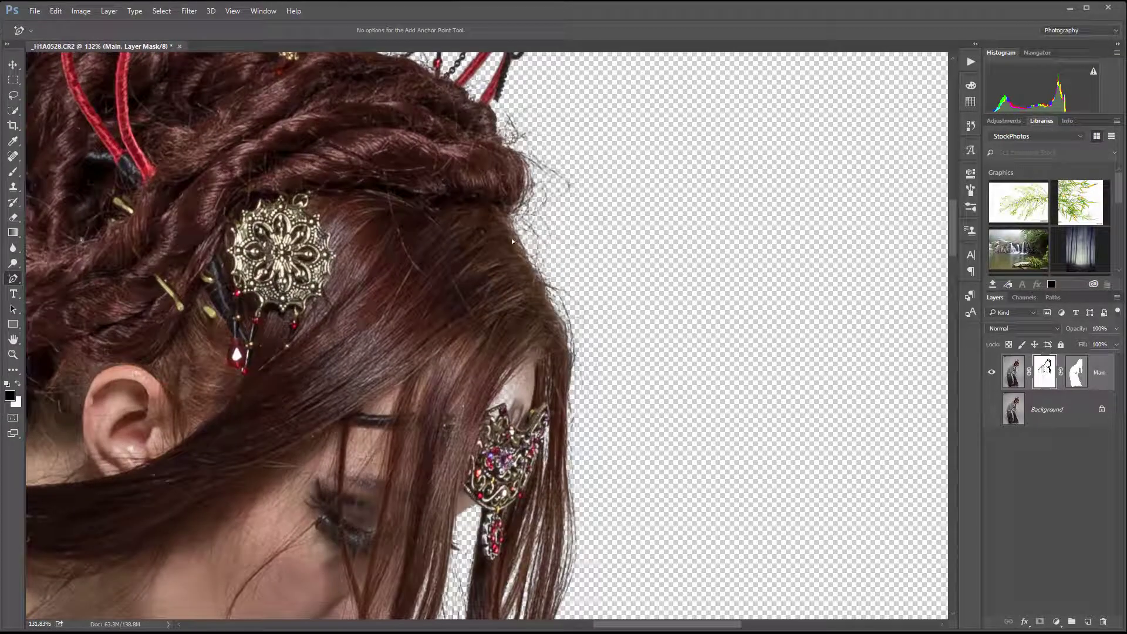
left_click_drag(615, 203, 637, 315)
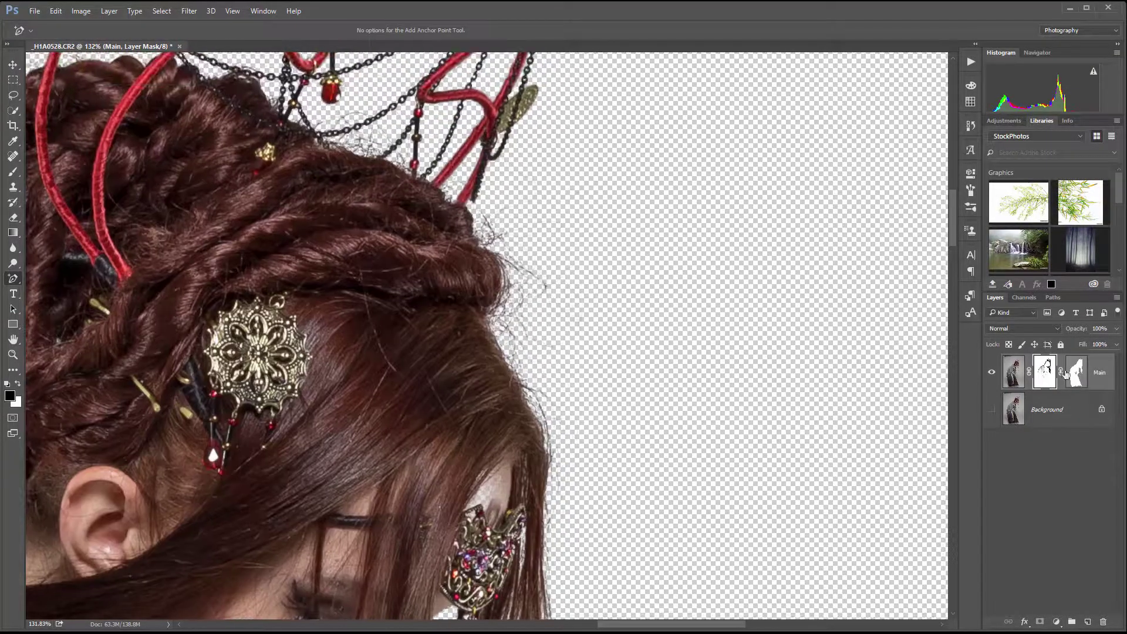
- Open Refine Mask and brush Refine Radius along the crown and side of the head
left_click(166, 10)
left_click(177, 152)
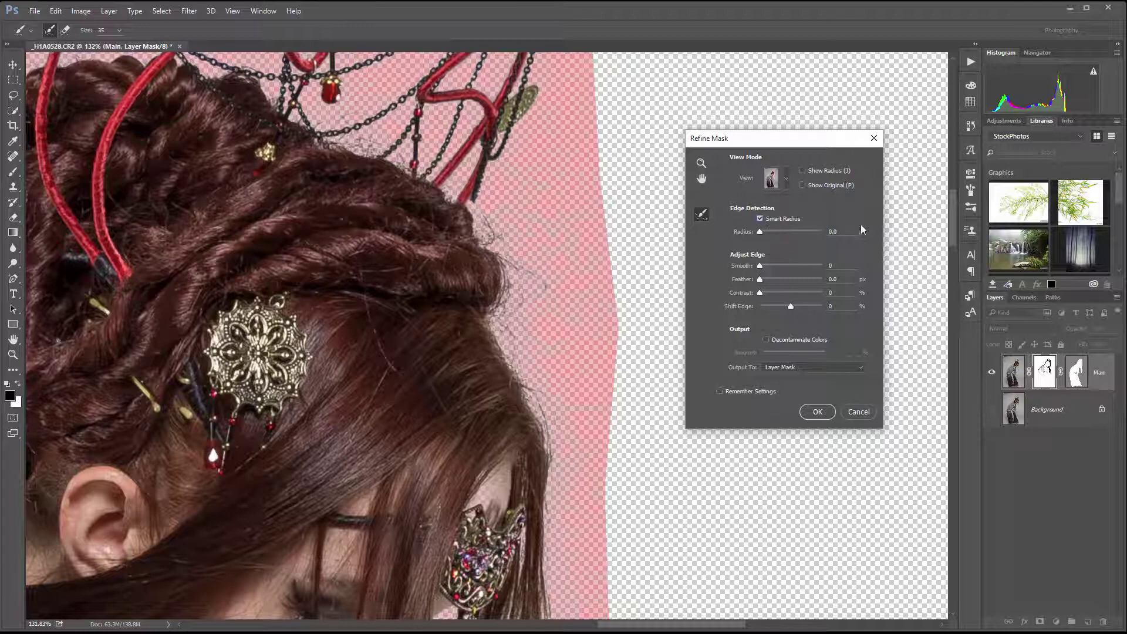
mouse_move(467, 220)
left_mouse_down()
mouse_move(501, 273)
mouse_move(546, 290)
left_mouse_up()
mouse_move(516, 229)
left_mouse_down()
mouse_move(491, 313)
mouse_move(532, 401)
left_mouse_up()
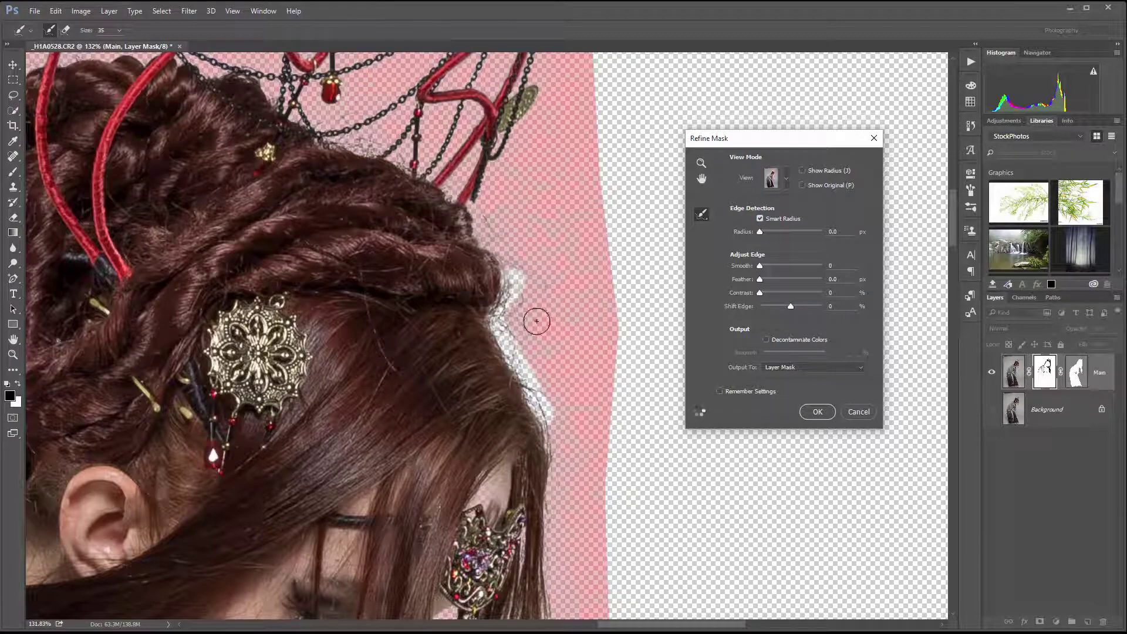
scroll(564, 322, "down", 10)
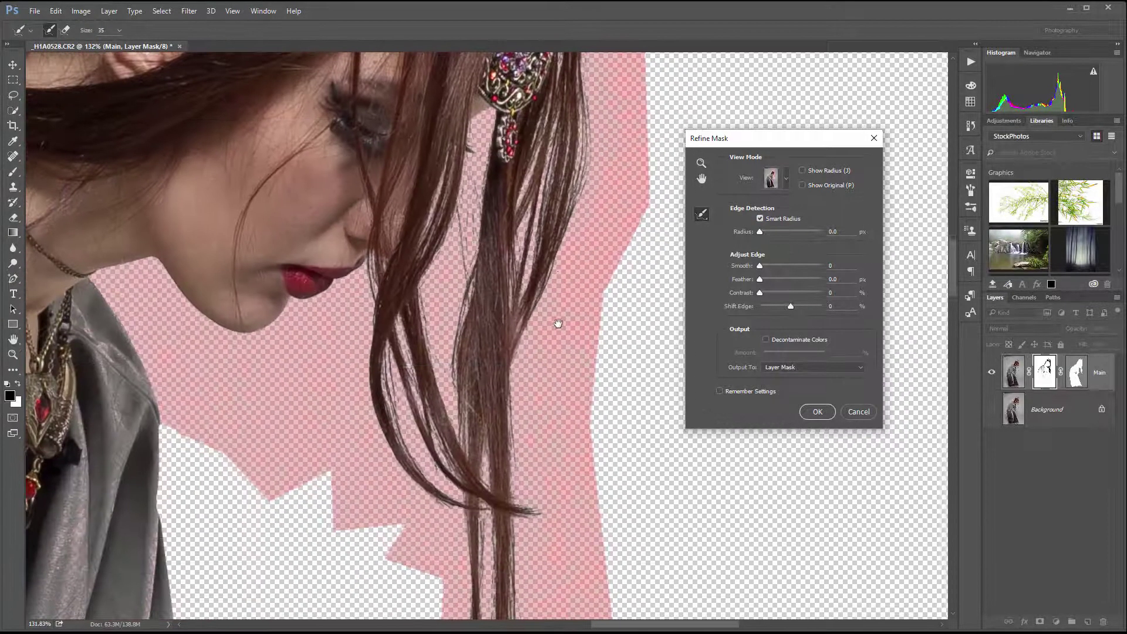
left_click_drag(469, 177, 445, 296)
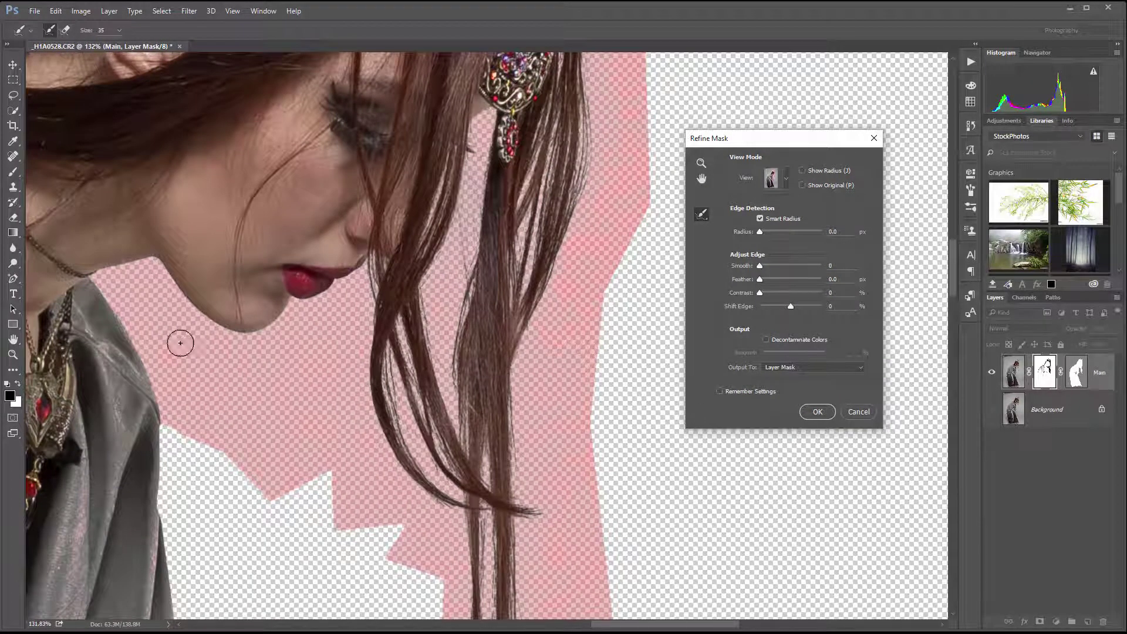
- Brush Refine Radius below the chin, along the hair's right side and the hanging strands
mouse_move(179, 337)
left_mouse_down()
mouse_move(229, 369)
mouse_move(209, 377)
mouse_move(266, 410)
mouse_move(354, 409)
left_mouse_up()
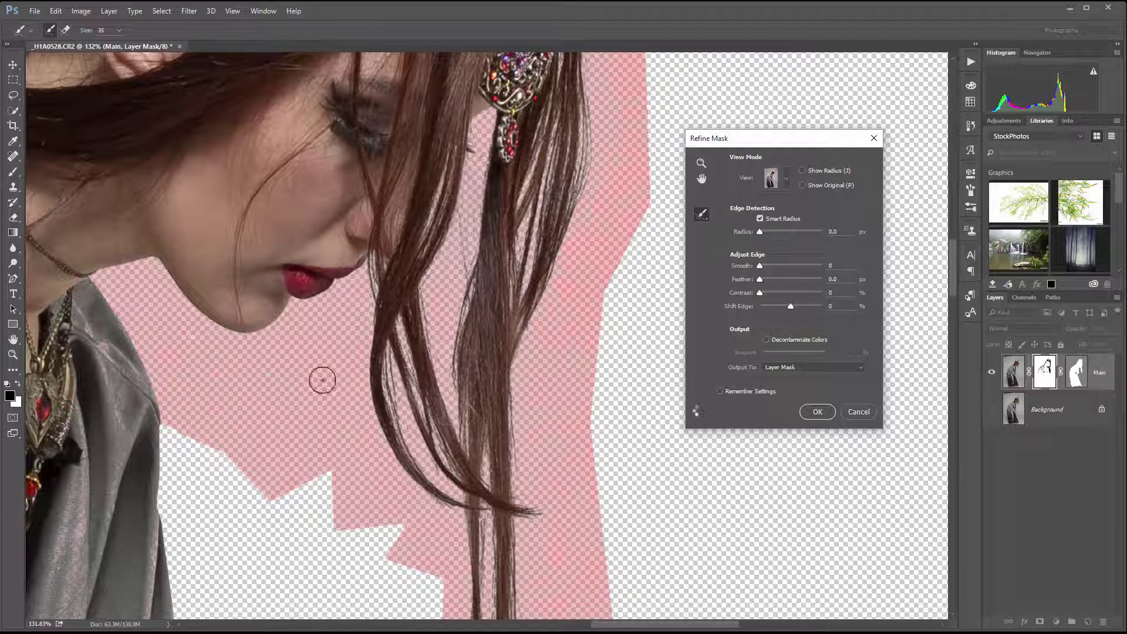
mouse_move(401, 358)
left_mouse_down()
mouse_move(395, 423)
mouse_move(458, 481)
mouse_move(483, 484)
left_mouse_up()
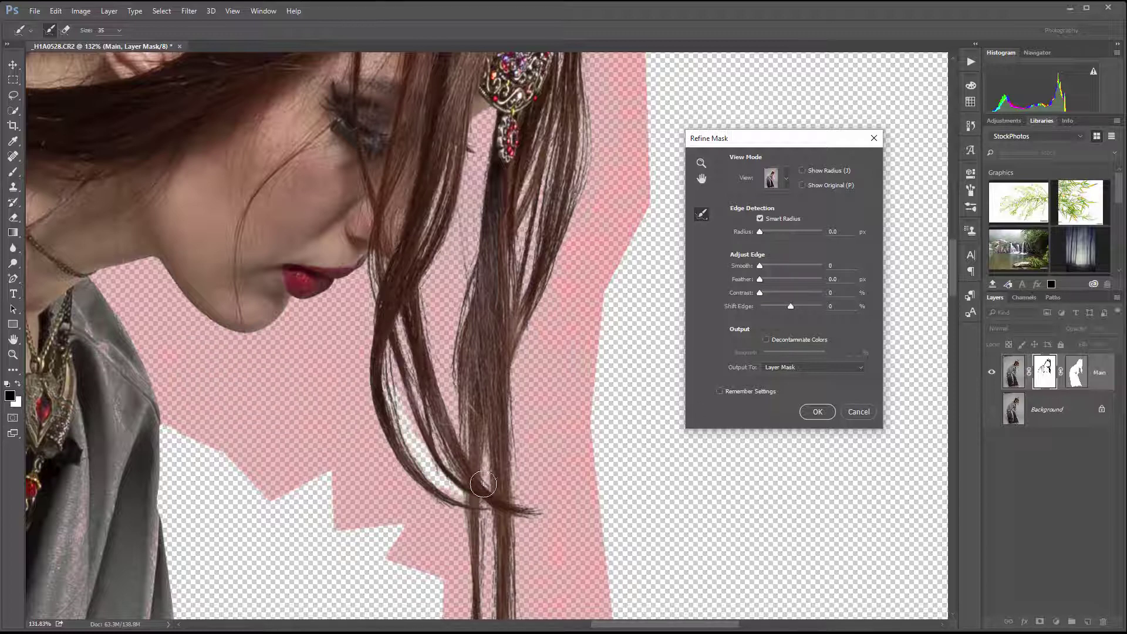
left_click_drag(587, 117, 602, 231)
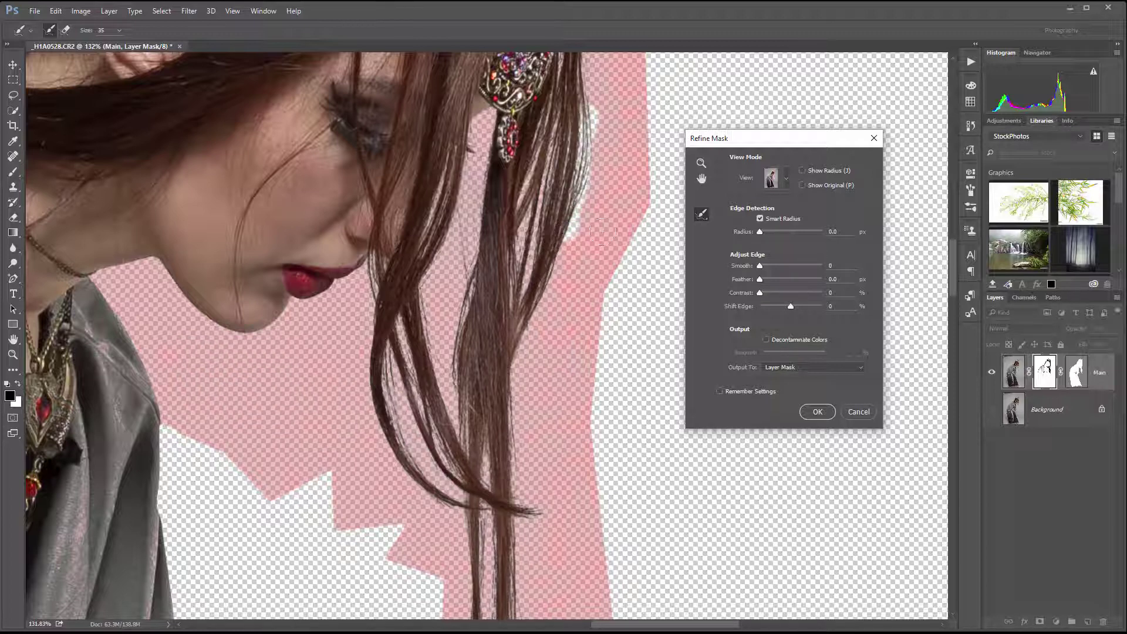
left_click_drag(618, 154, 587, 277)
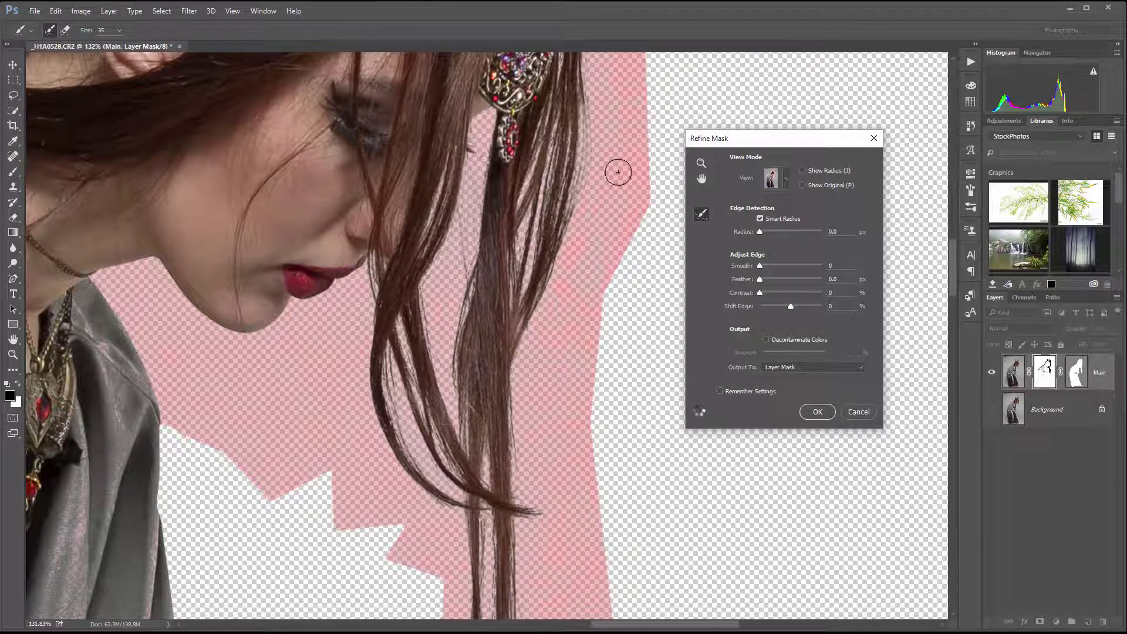
scroll(587, 211, "up", 3)
left_click_drag(557, 178, 557, 337)
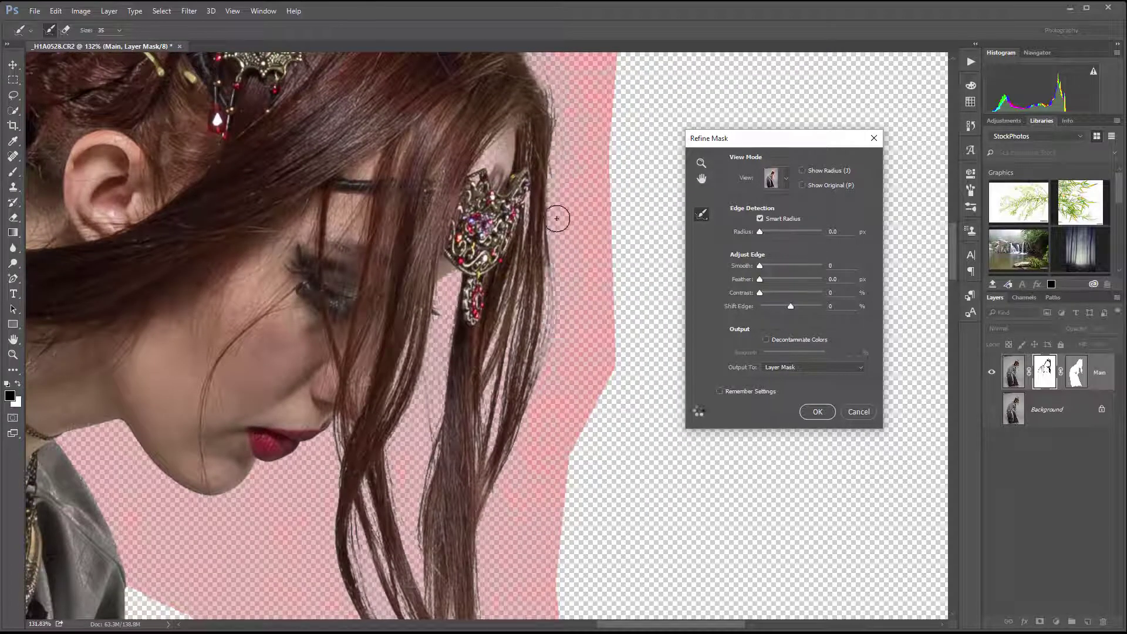
left_click_drag(570, 436, 516, 113)
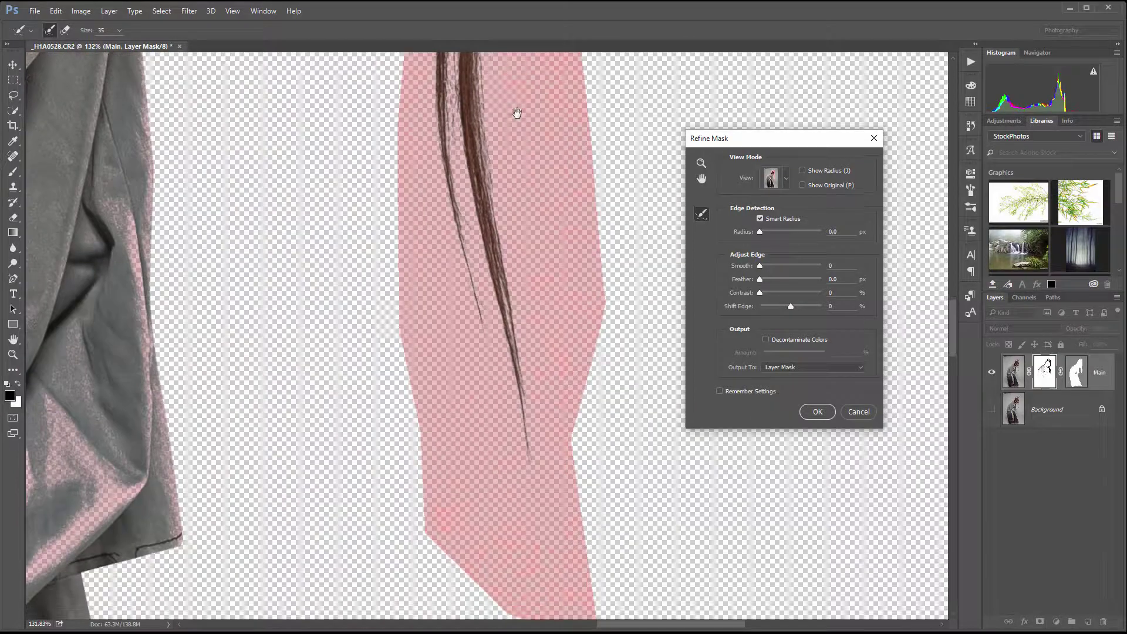
left_click_drag(514, 328, 533, 477)
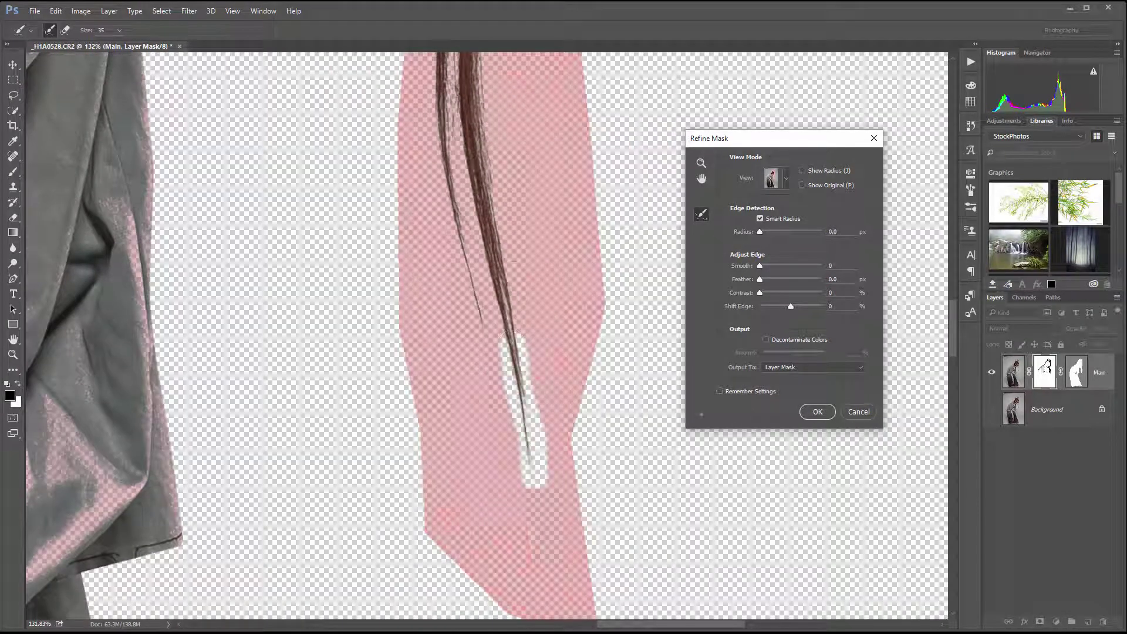
left_click_drag(535, 174, 567, 290)
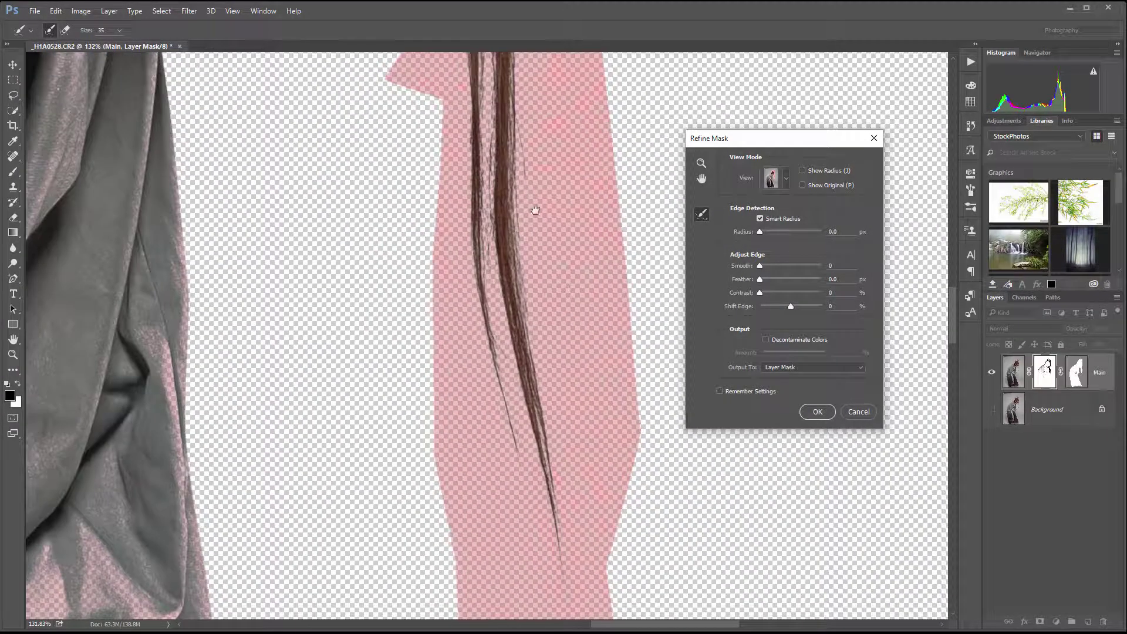
mouse_move(521, 139)
left_mouse_down()
mouse_move(523, 217)
mouse_move(566, 327)
left_mouse_up()
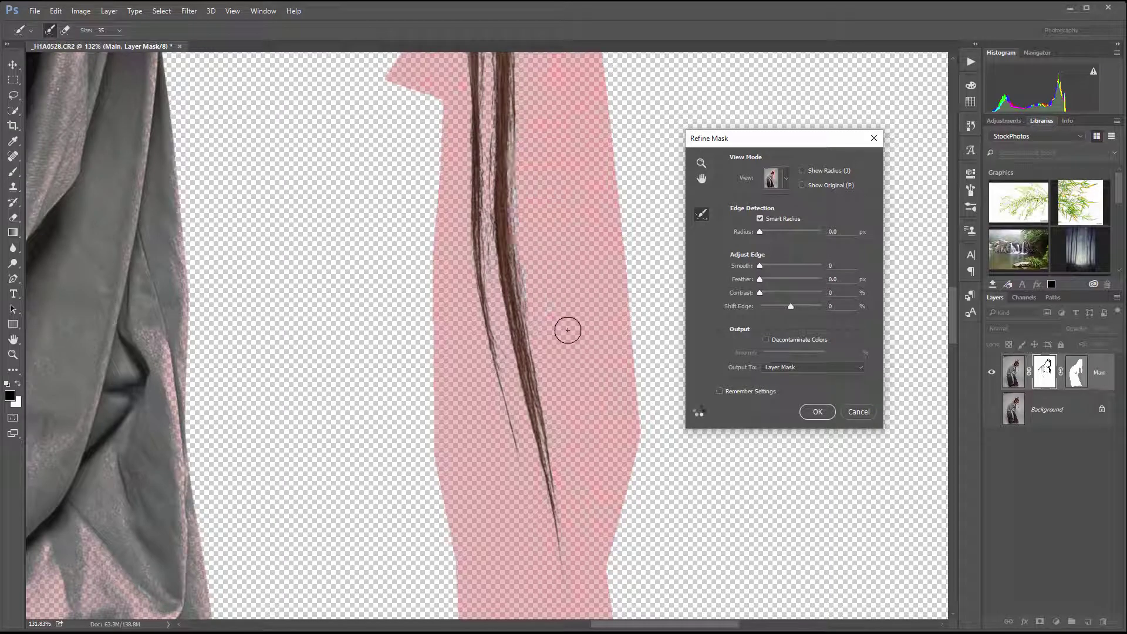
- Refine the lower hair strands, the hair beside the tassel, and where hair meets the shoulder
left_click_drag(317, 203, 415, 252)
mouse_move(409, 119)
left_mouse_down()
mouse_move(400, 133)
mouse_move(413, 148)
left_mouse_up()
left_click_drag(425, 102, 396, 190)
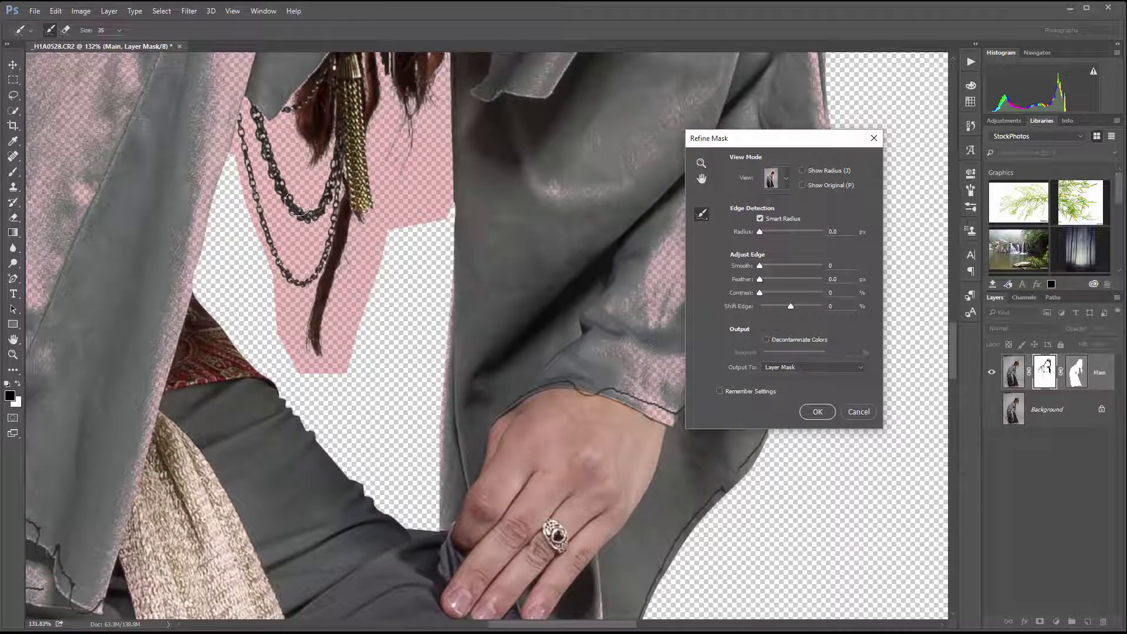
left_click_drag(307, 143, 309, 166)
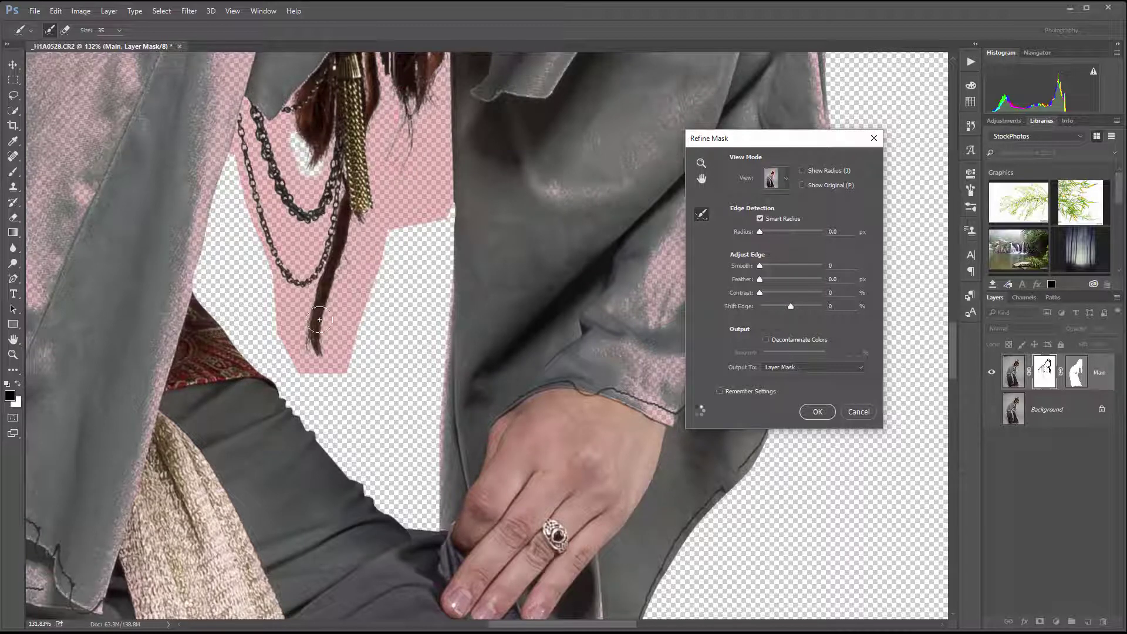
left_click_drag(342, 278, 307, 359)
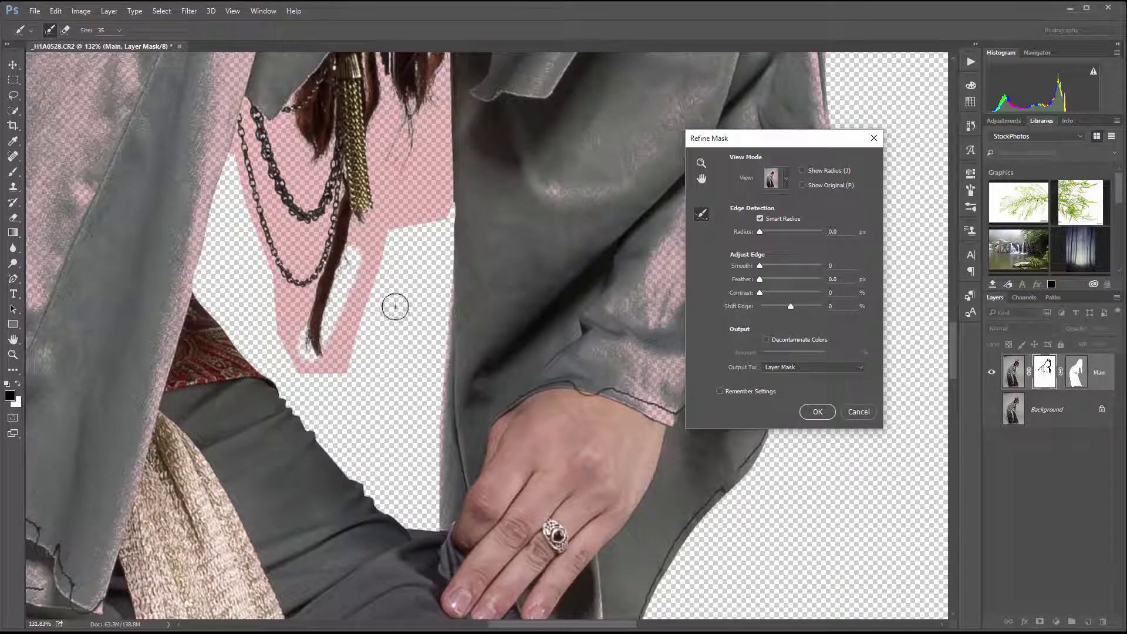
scroll(531, 222, "up", 15)
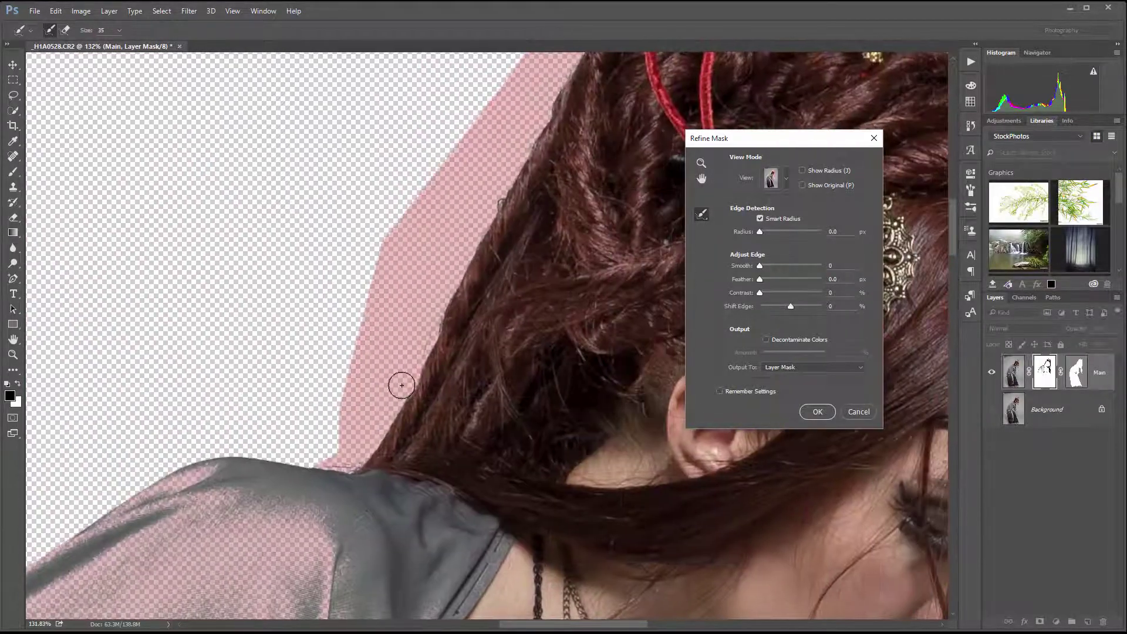
mouse_move(398, 382)
left_mouse_down()
mouse_move(371, 434)
mouse_move(393, 416)
mouse_move(557, 83)
left_mouse_up()
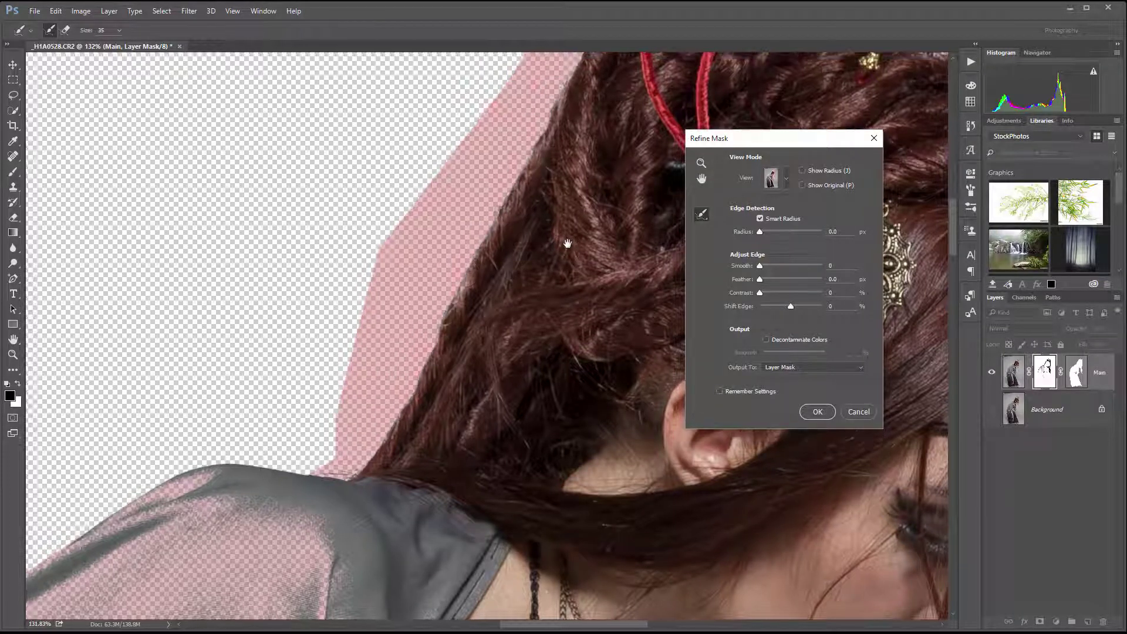
- Refine the hair edge below the headdress chains and apply the refined mask
mouse_move(575, 123)
left_mouse_down()
mouse_move(379, 402)
mouse_move(368, 322)
mouse_move(440, 243)
left_mouse_up()
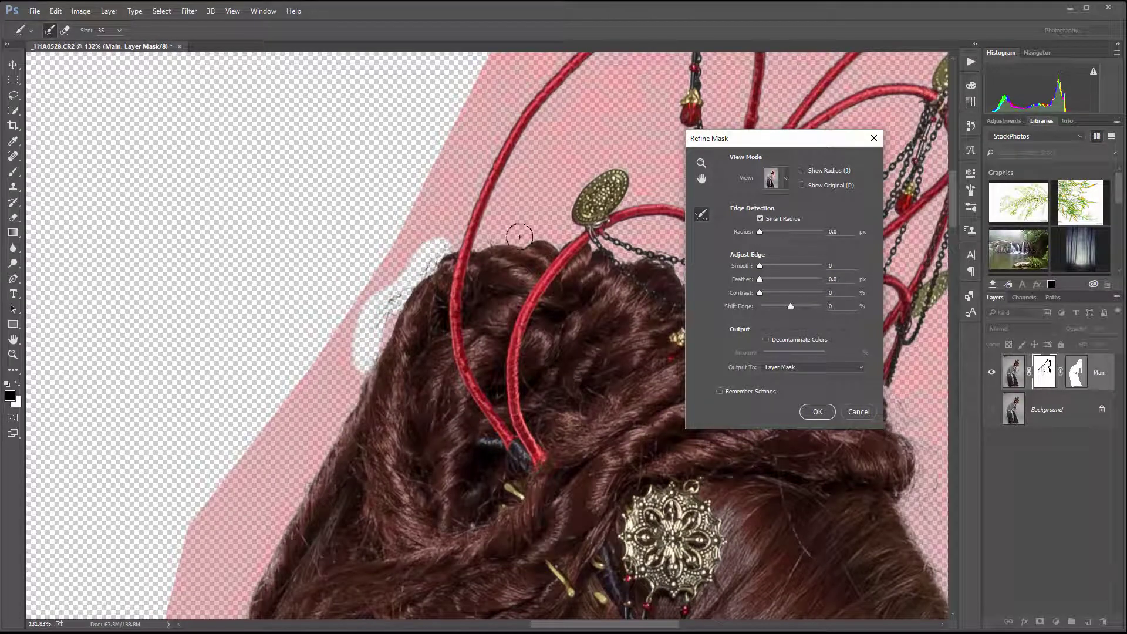
left_click_drag(921, 349, 460, 332)
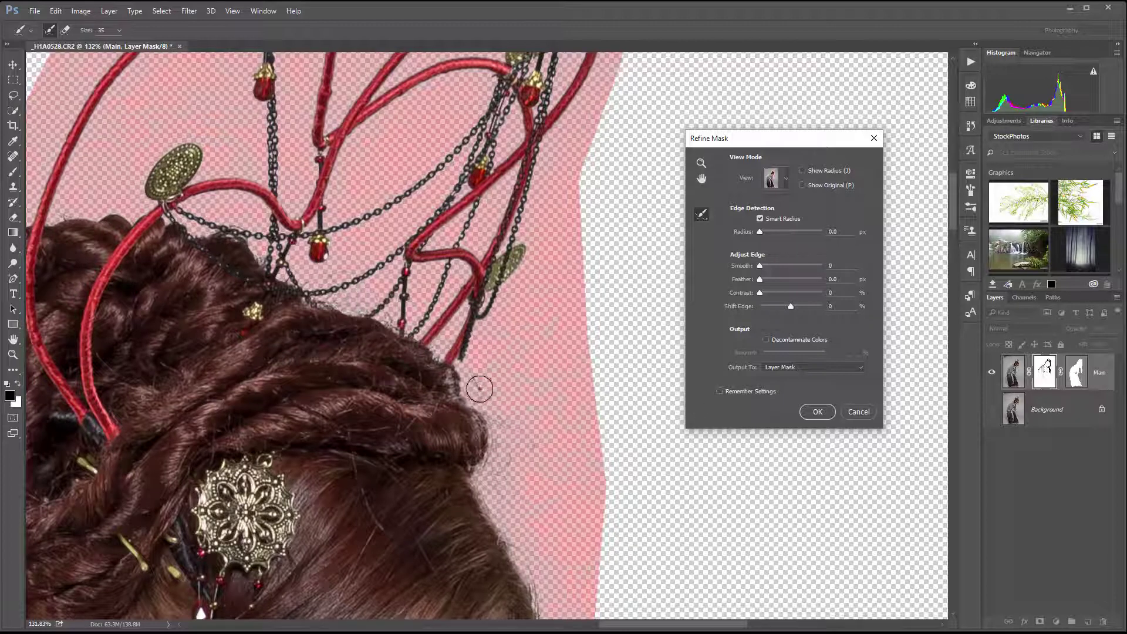
mouse_move(469, 375)
left_mouse_down()
mouse_move(502, 418)
mouse_move(496, 473)
left_mouse_up()
left_click_drag(335, 472, 511, 252)
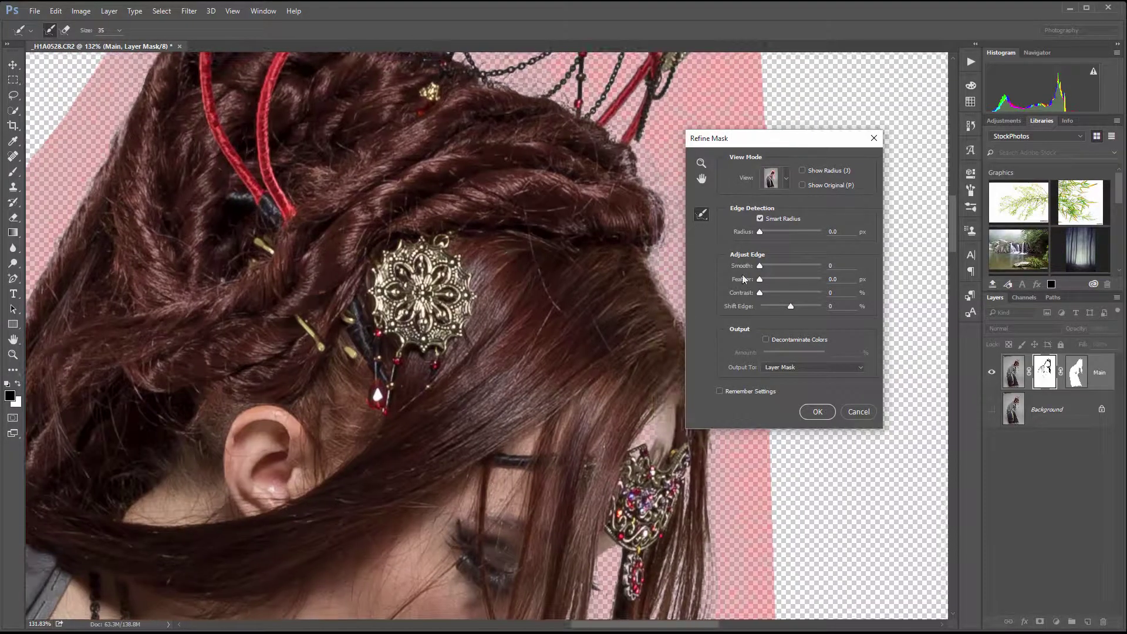
left_click(818, 412)
left_click_drag(401, 405, 366, 274)
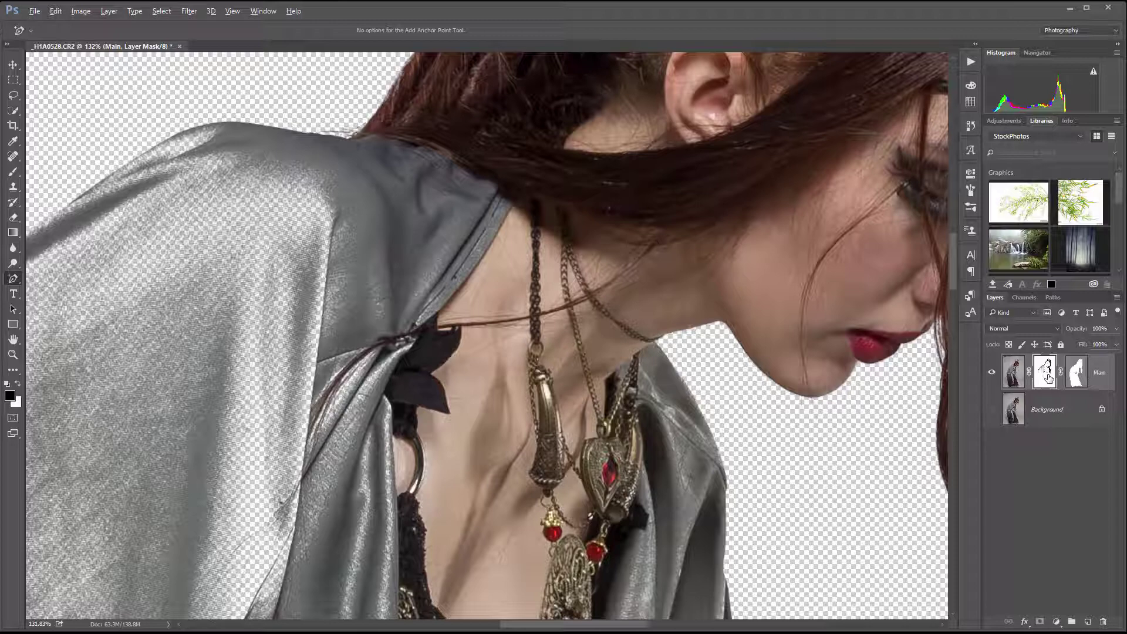
- Display Main's layer mask alone in black and white, zoomed out to the full figure
left_click(1045, 381, "alt")
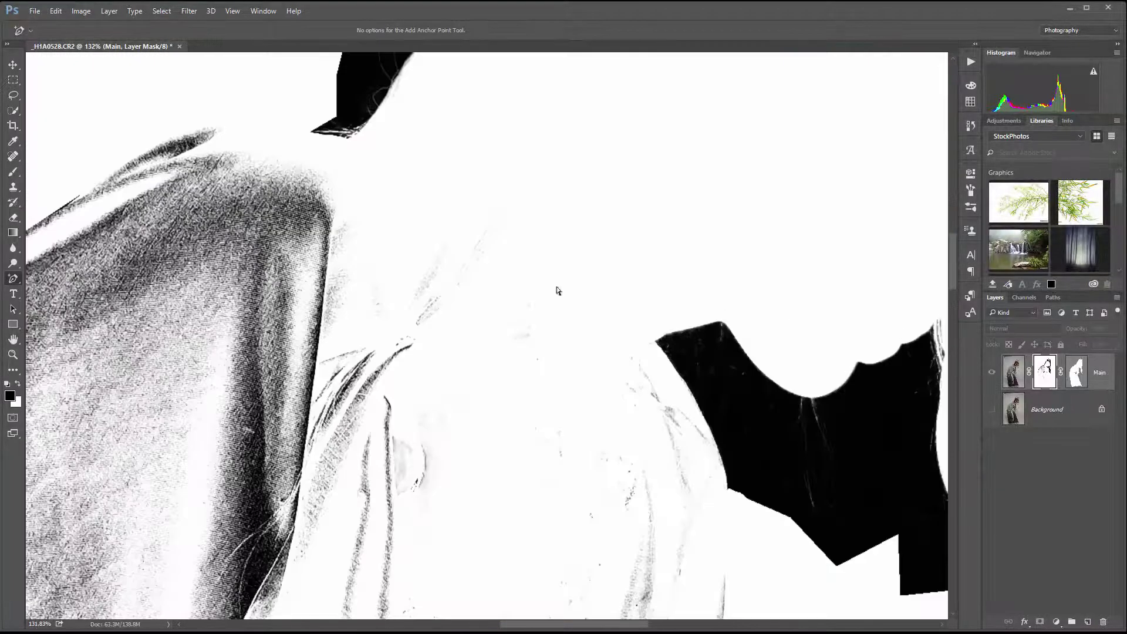
scroll(500, 284, "down", 10)
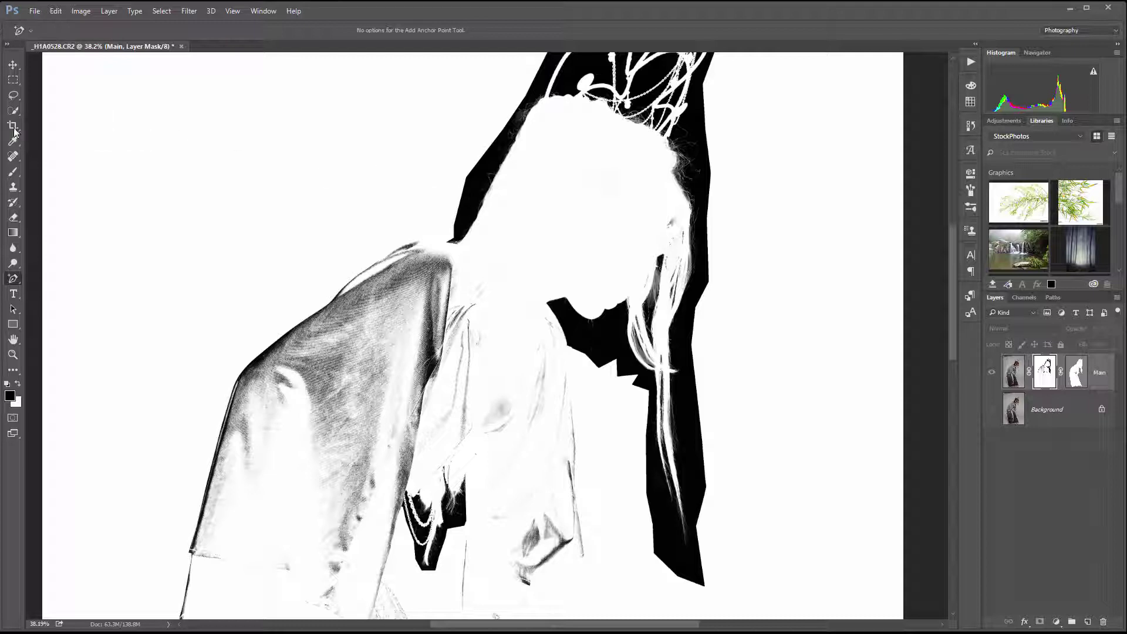
- Choose a hard round 83 px brush and undo the stray black dot on the mask
left_click(13, 171)
right_click(257, 157)
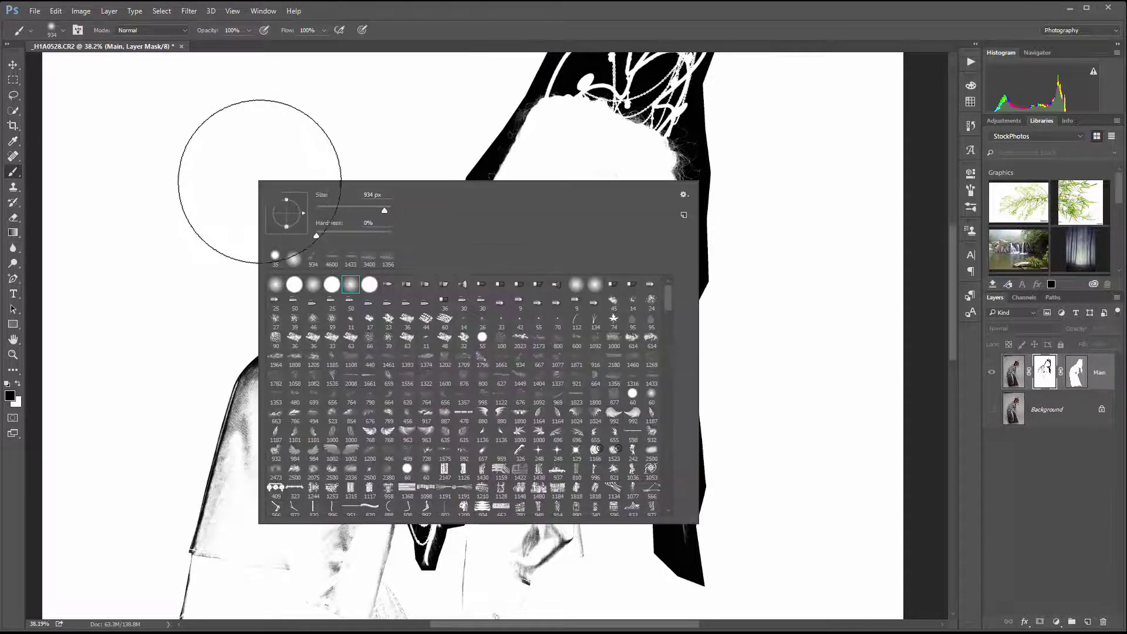
left_click(369, 284)
left_click(347, 209)
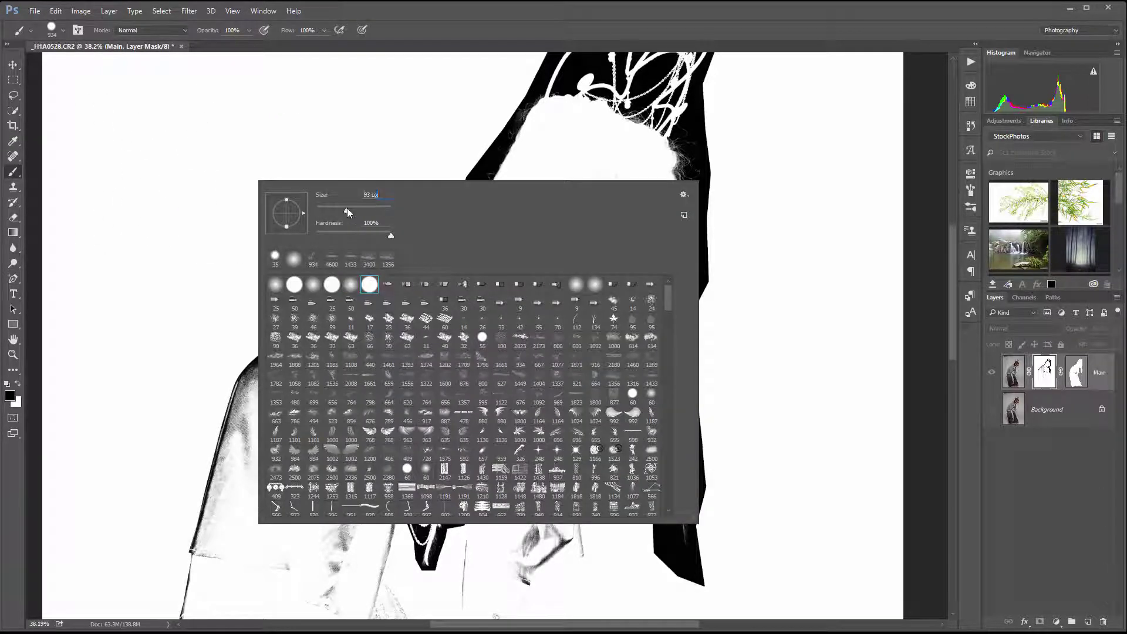
left_click(199, 190)
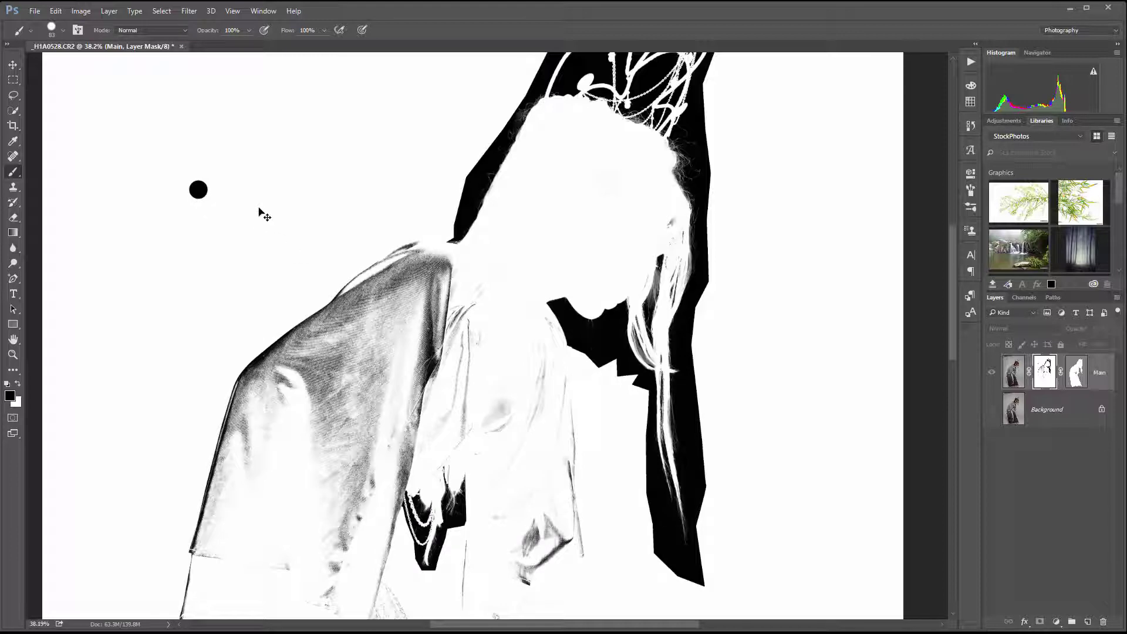
key("ctrl+z")
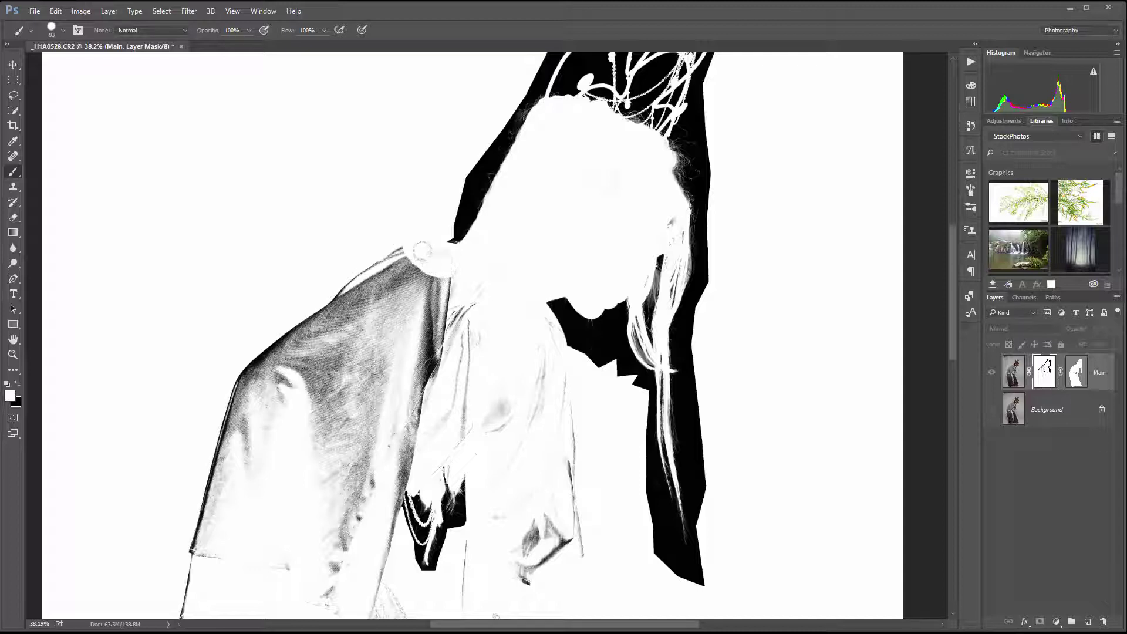
- Paint white over the grey jacket shoulder, upper jacket and darker robe areas on the mask
mouse_move(467, 306)
left_mouse_down()
mouse_move(470, 337)
mouse_move(390, 306)
mouse_move(322, 361)
left_mouse_up()
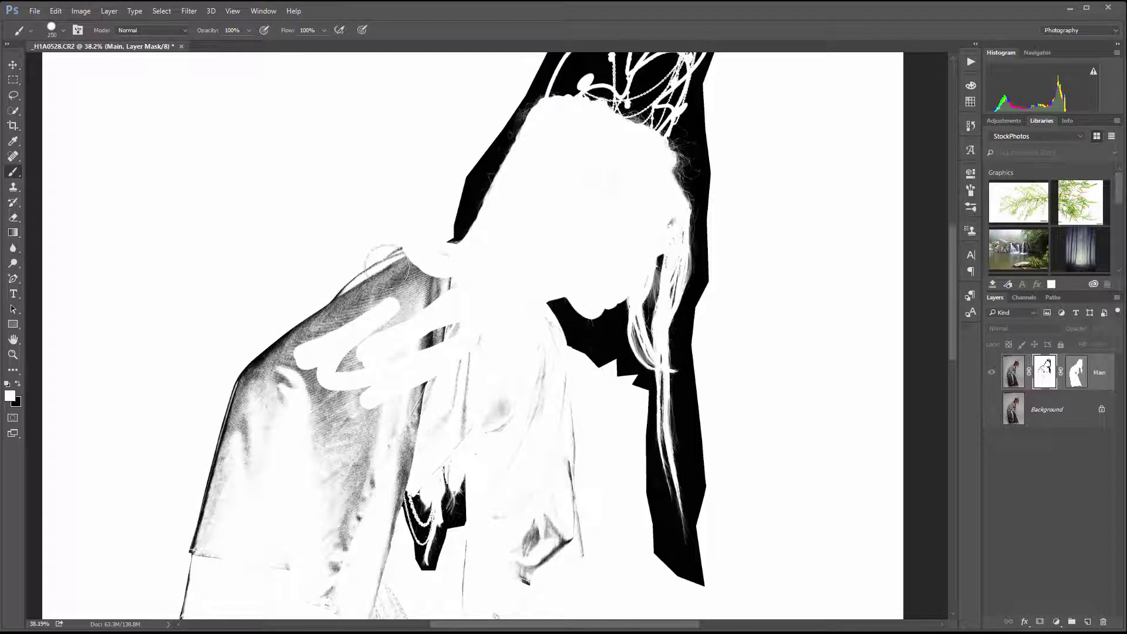
mouse_move(390, 252)
left_mouse_down()
mouse_move(445, 278)
mouse_move(282, 343)
mouse_move(215, 385)
left_mouse_up()
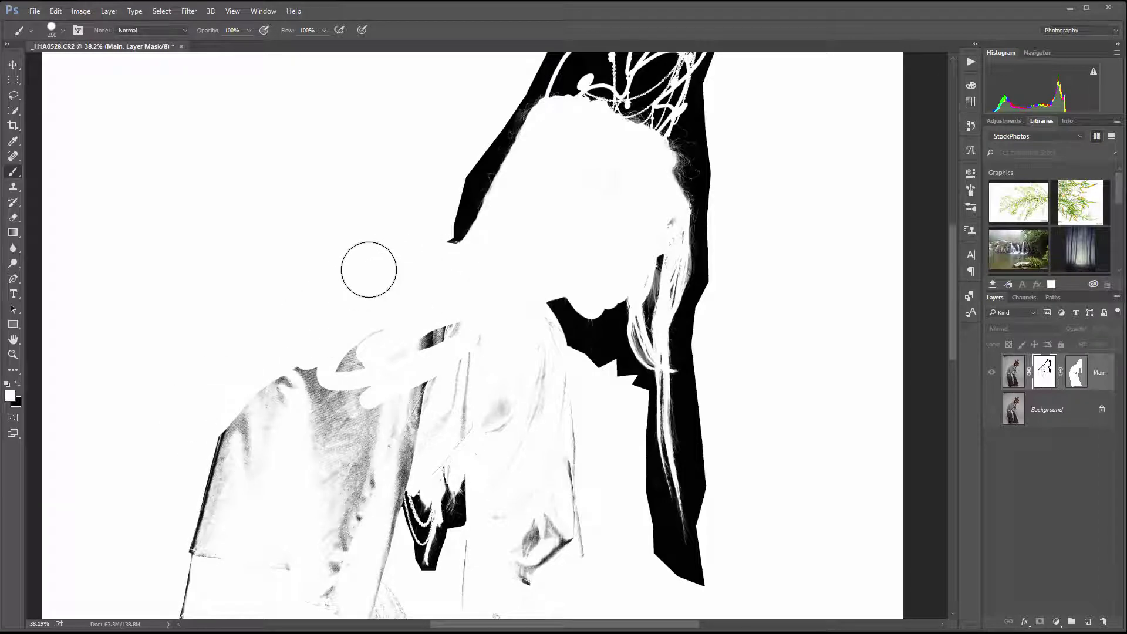
mouse_move(369, 270)
left_mouse_down()
mouse_move(226, 433)
mouse_move(439, 319)
mouse_move(397, 345)
mouse_move(344, 422)
mouse_move(459, 392)
mouse_move(408, 402)
mouse_move(277, 468)
left_mouse_up()
left_click_drag(400, 395, 367, 141)
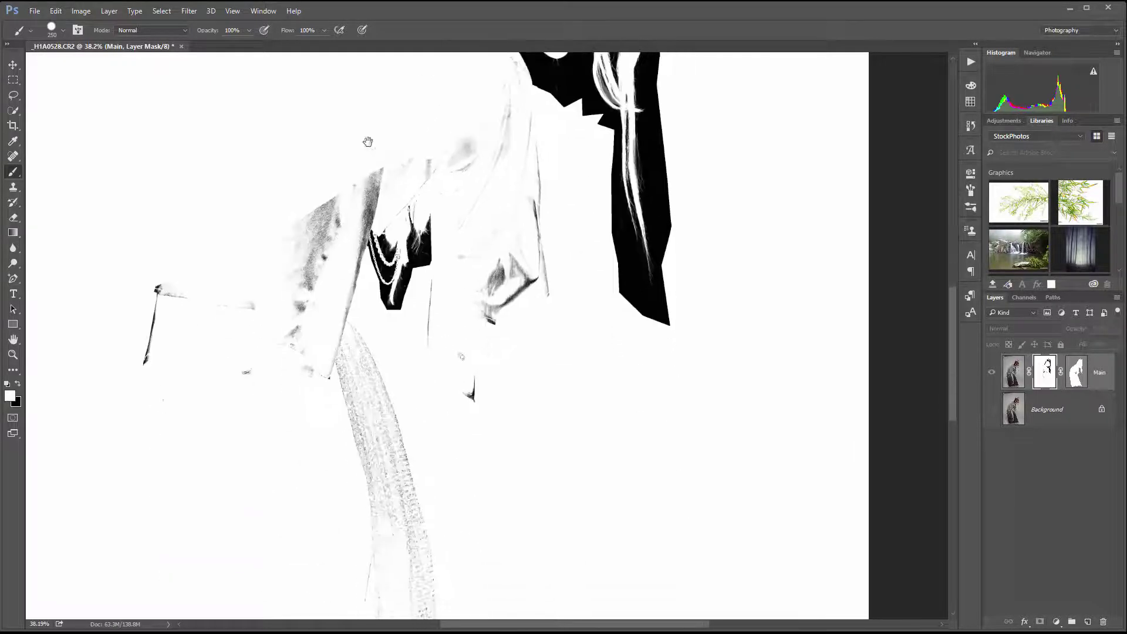
mouse_move(353, 306)
left_mouse_down()
mouse_move(312, 249)
mouse_move(360, 133)
mouse_move(126, 291)
mouse_move(186, 274)
mouse_move(302, 270)
mouse_move(340, 290)
mouse_move(340, 365)
mouse_move(213, 344)
mouse_move(372, 387)
mouse_move(425, 375)
mouse_move(505, 230)
mouse_move(455, 101)
mouse_move(530, 184)
mouse_move(511, 297)
mouse_move(505, 485)
mouse_move(474, 211)
mouse_move(451, 564)
mouse_move(365, 208)
left_mouse_up()
- Paint white over the dark streaks beside the dress and the upper grey streak
scroll(443, 450, "down", 3)
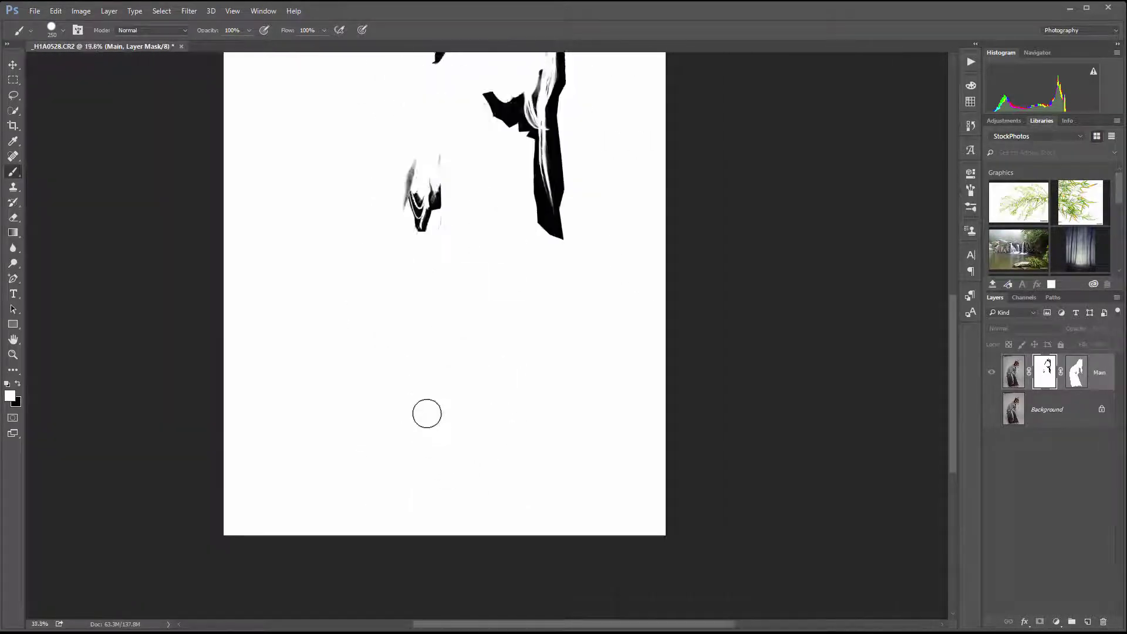
scroll(486, 182, "up", 5)
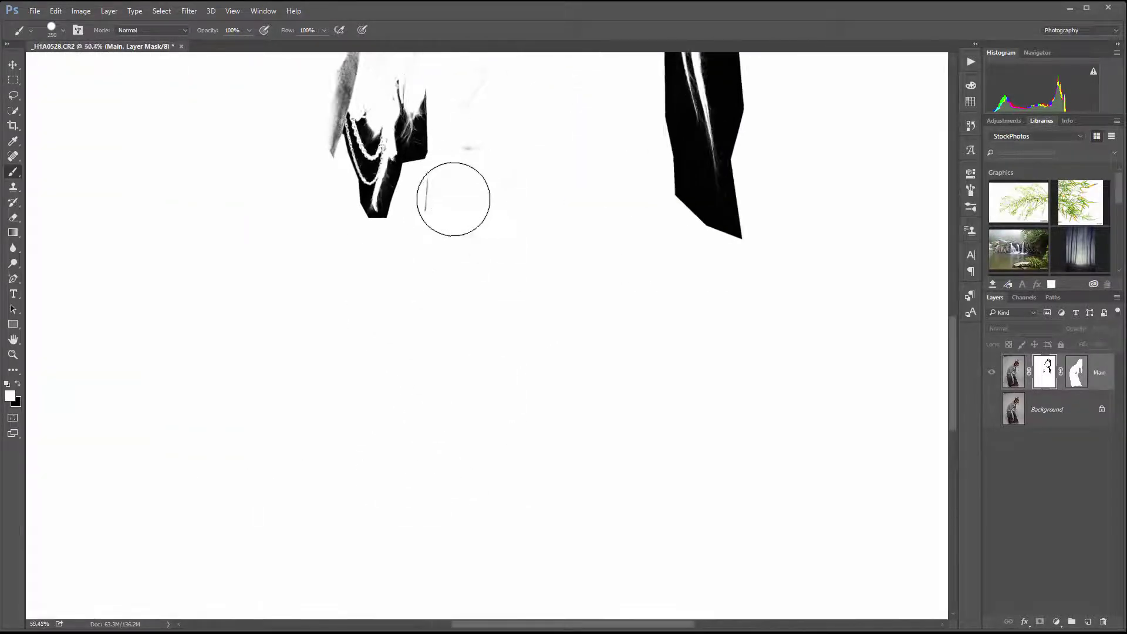
mouse_move(296, 353)
left_mouse_down()
mouse_move(477, 279)
mouse_move(446, 182)
left_mouse_up()
left_click_drag(531, 255, 552, 550)
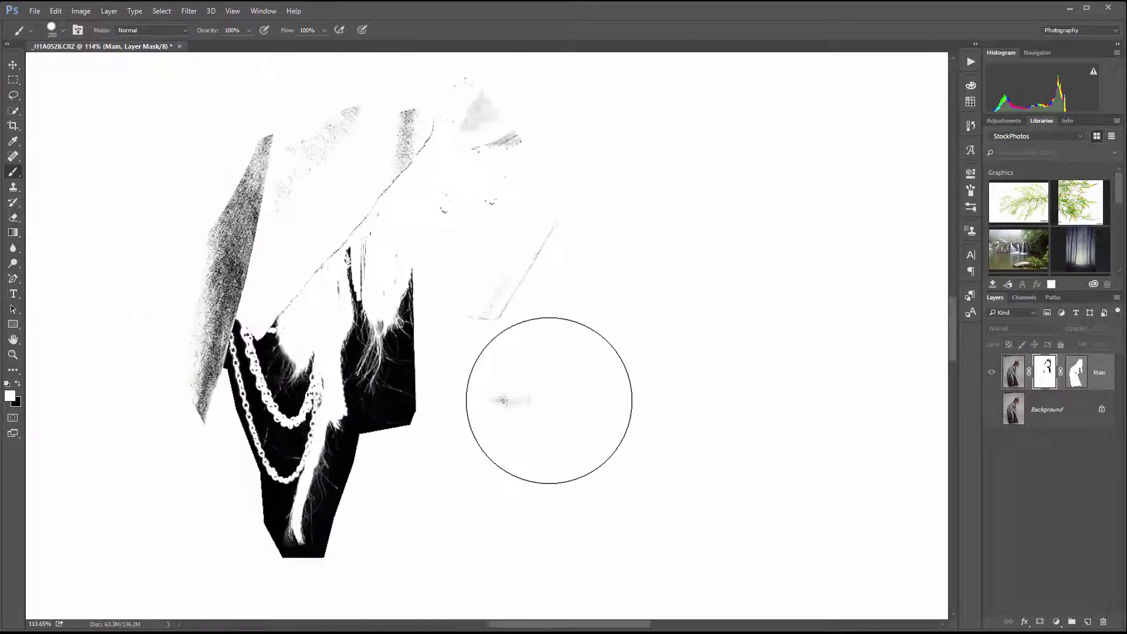
mouse_move(537, 402)
left_mouse_down()
mouse_move(542, 256)
mouse_move(483, 150)
mouse_move(455, 142)
left_mouse_up()
left_click_drag(657, 284, 795, 285)
mouse_move(536, 138)
left_mouse_down()
mouse_move(415, 145)
mouse_move(315, 220)
mouse_move(303, 252)
left_mouse_up()
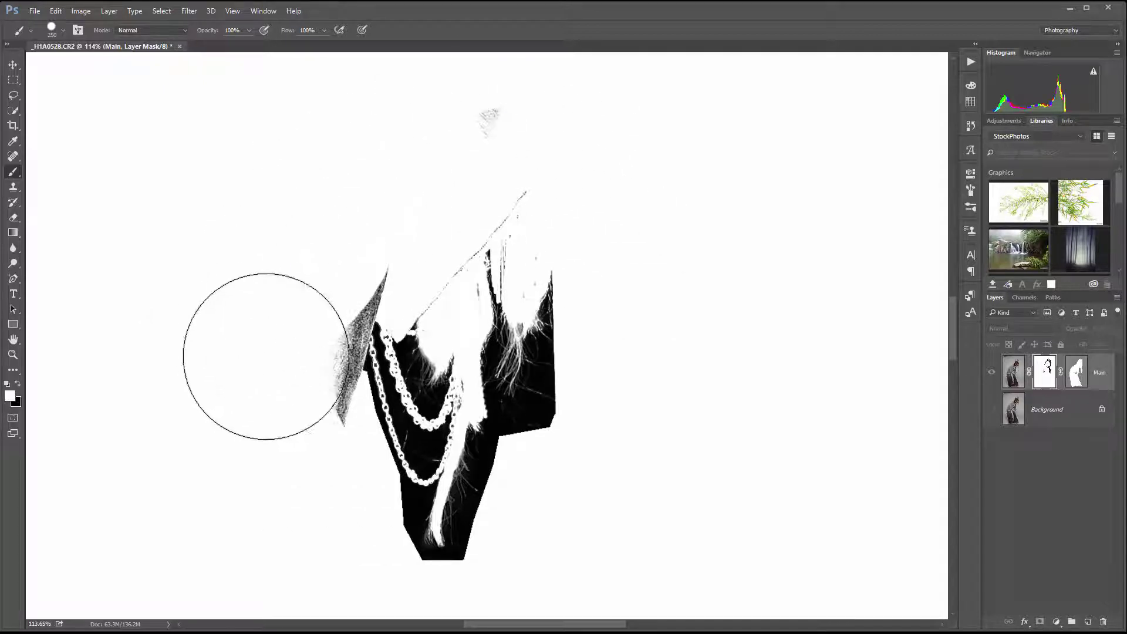
- With a smaller brush, paint out the grey streak's tip and the diagonal dotted edge lines
scroll(264, 364, "up", 3)
key("bracketleft")
key("bracketleft")
key("bracketleft")
key("bracketleft")
key("bracketleft")
key("bracketleft")
key("bracketleft")
key("bracketleft")
key("bracketleft")
key("bracketleft")
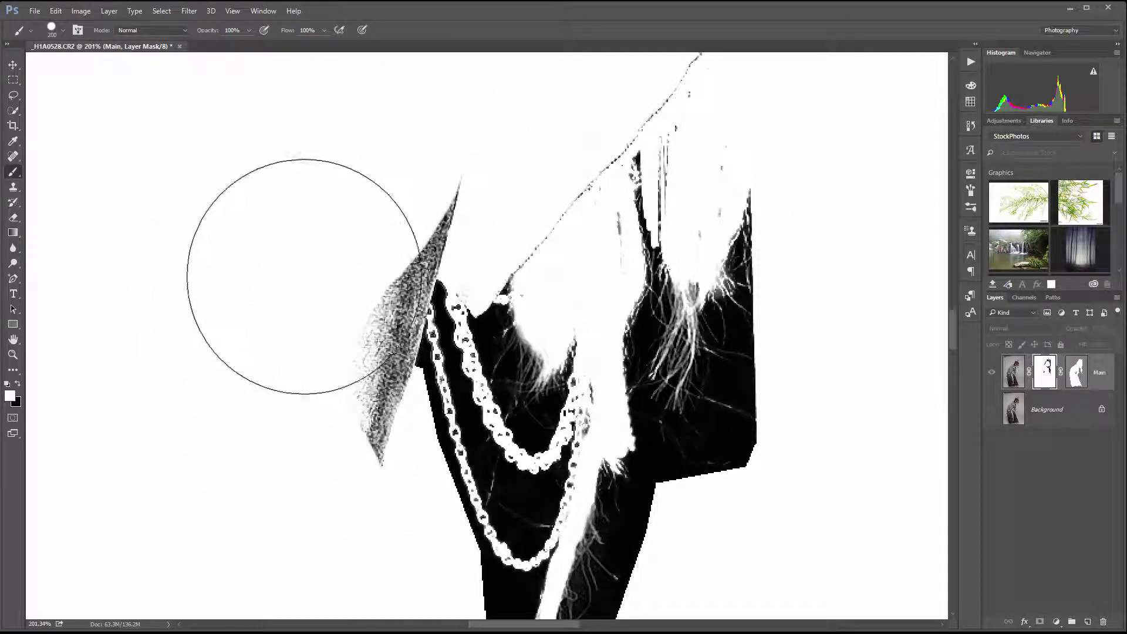
key("bracketleft")
mouse_move(452, 183)
left_mouse_down()
mouse_move(376, 377)
mouse_move(357, 298)
mouse_move(378, 478)
mouse_move(385, 371)
left_mouse_up()
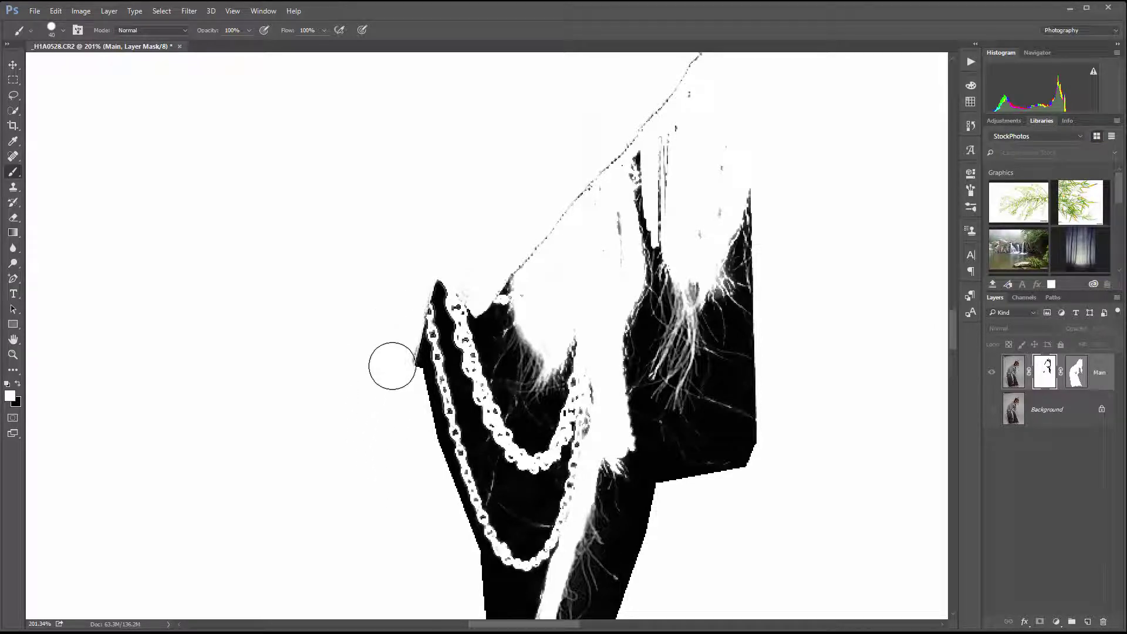
mouse_move(516, 234)
left_mouse_down()
mouse_move(545, 228)
mouse_move(610, 142)
mouse_move(579, 166)
mouse_move(603, 224)
mouse_move(575, 190)
mouse_move(576, 126)
left_mouse_up()
left_click_drag(792, 200, 605, 499)
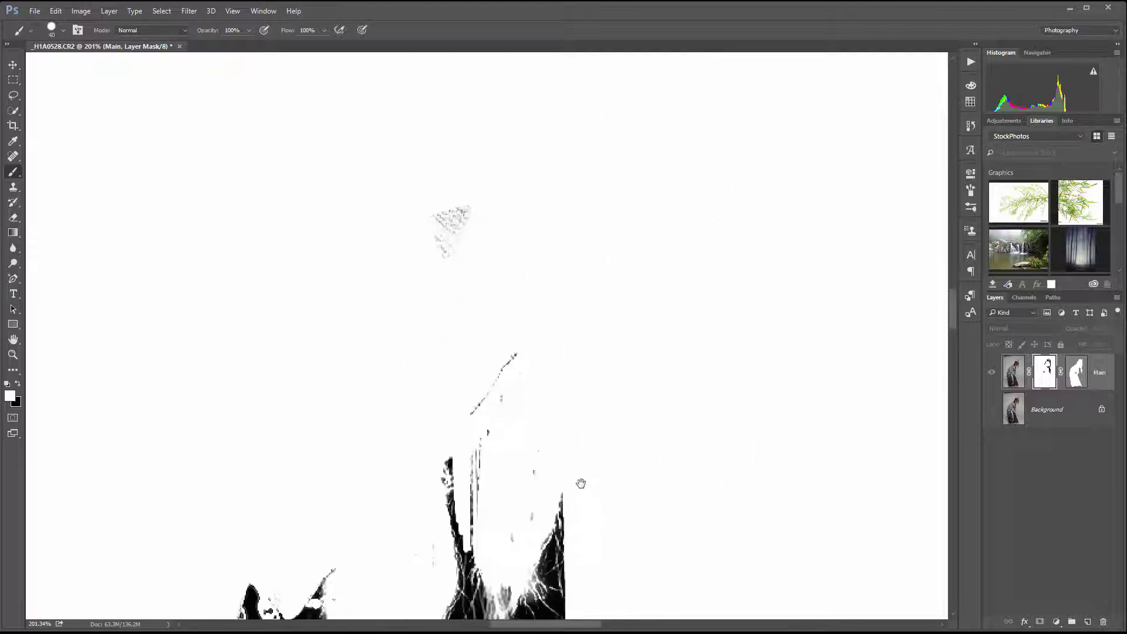
left_click_drag(514, 352, 458, 390)
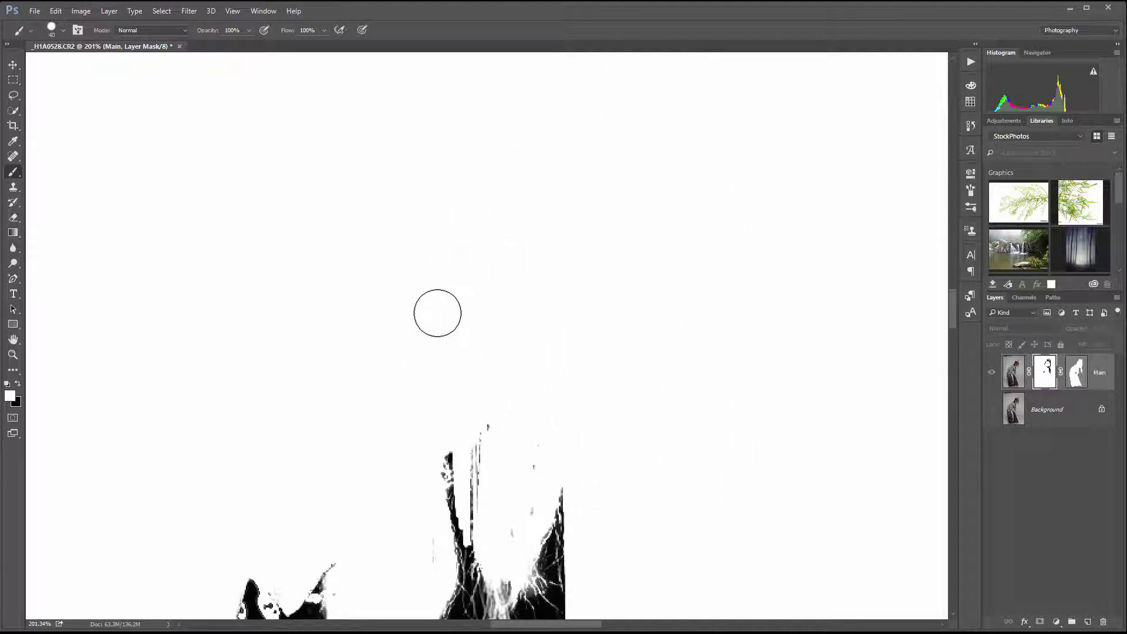
- Paint out the grey streaks along the edge of the large black mask area
left_click_drag(435, 311, 521, 486)
mouse_move(681, 347)
left_mouse_down()
mouse_move(607, 344)
mouse_move(277, 434)
mouse_move(289, 466)
left_mouse_up()
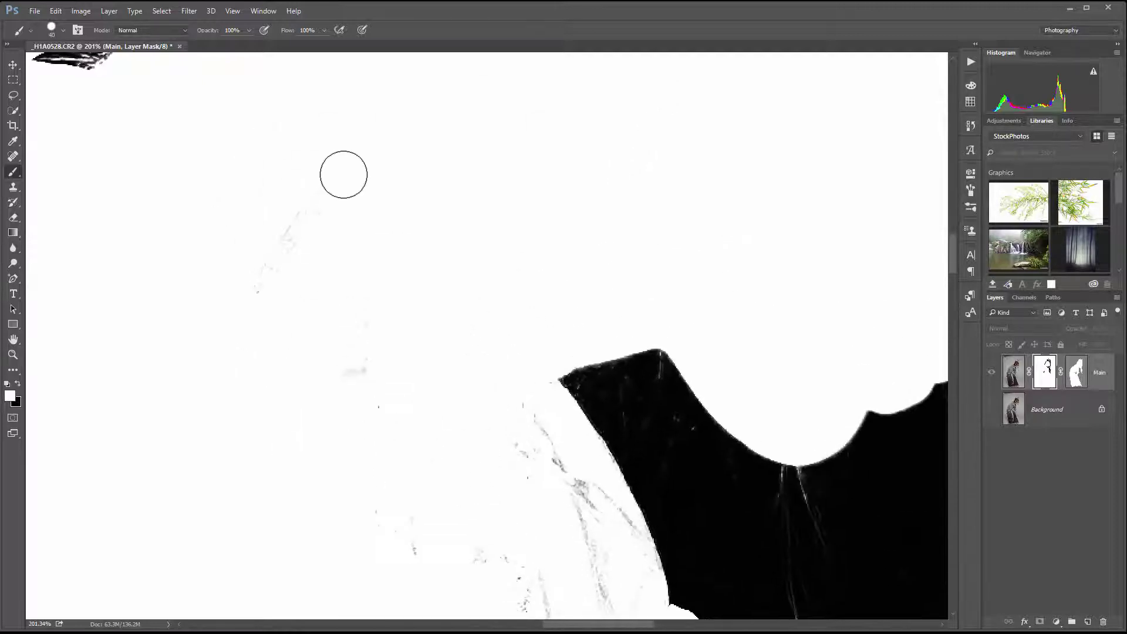
left_click_drag(451, 408, 397, 226)
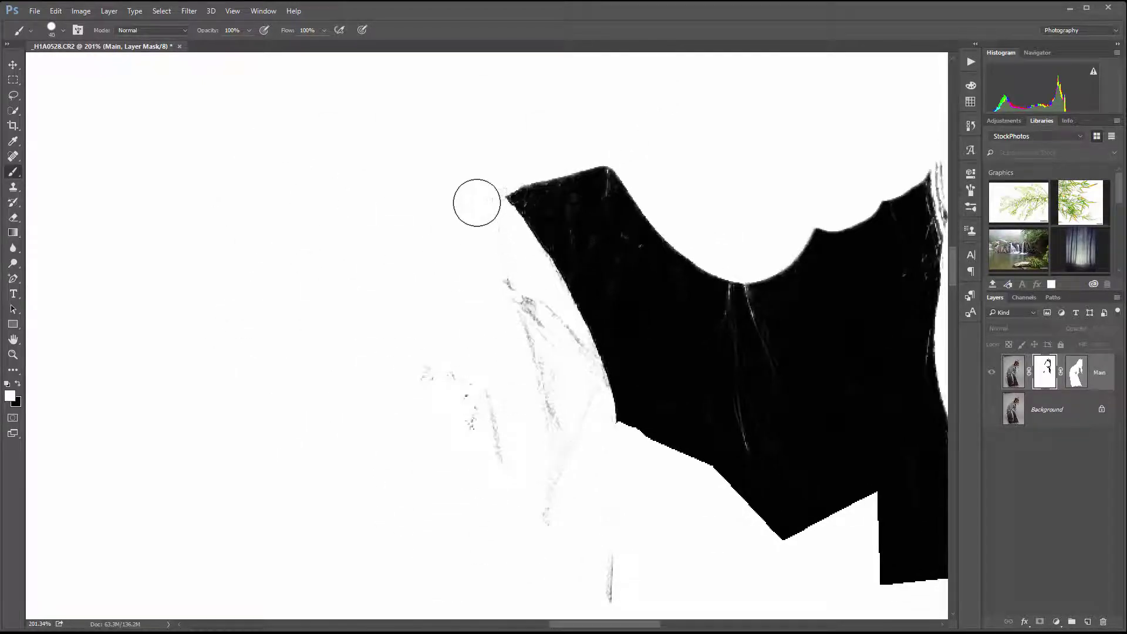
mouse_move(476, 202)
left_mouse_down()
mouse_move(559, 366)
mouse_move(567, 379)
mouse_move(560, 341)
mouse_move(580, 382)
mouse_move(551, 485)
mouse_move(514, 399)
mouse_move(376, 320)
mouse_move(445, 394)
left_mouse_up()
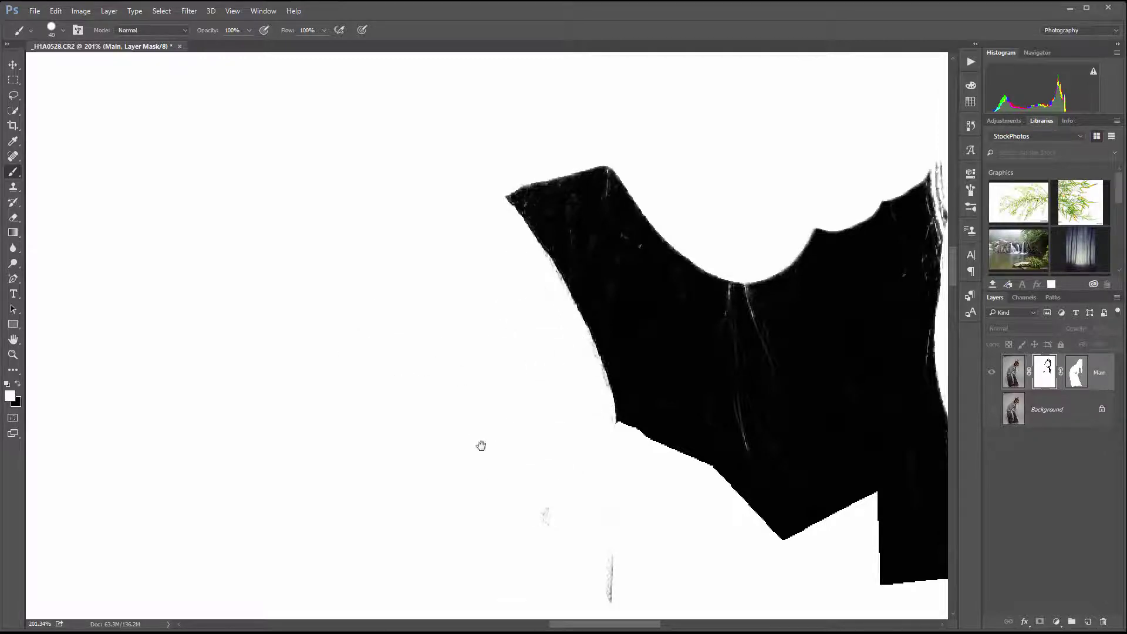
left_click_drag(481, 446, 405, 239)
left_click_drag(517, 302, 350, 333)
scroll(456, 162, "up", 3)
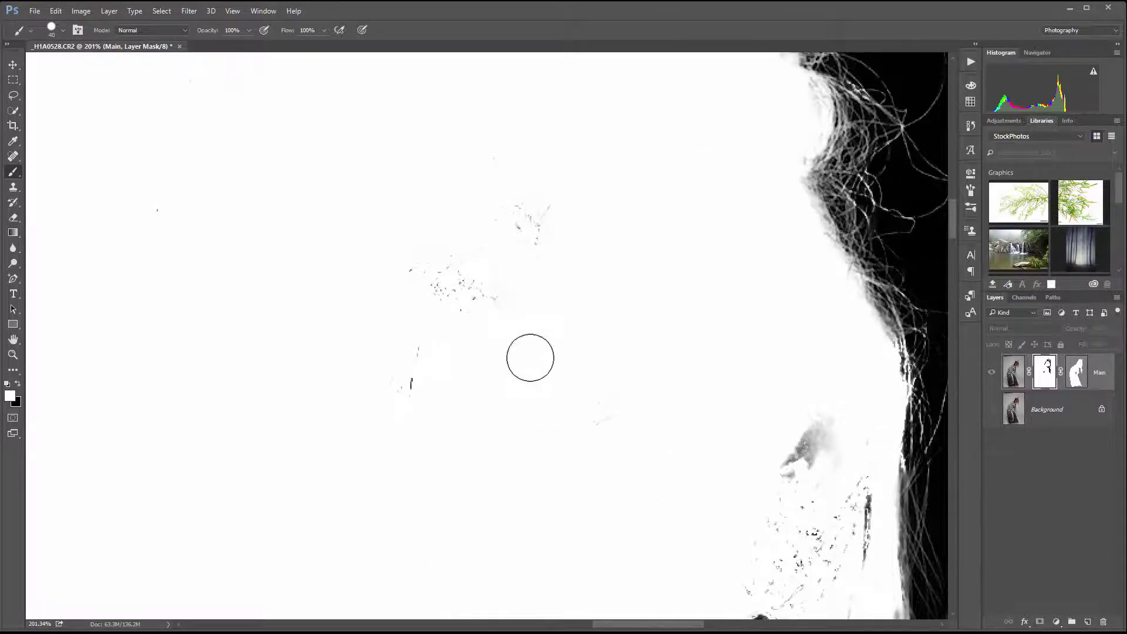
- Check the cut-out image, return to mask view, and shrink the brush for the hair specks
scroll(543, 330, "down", 3)
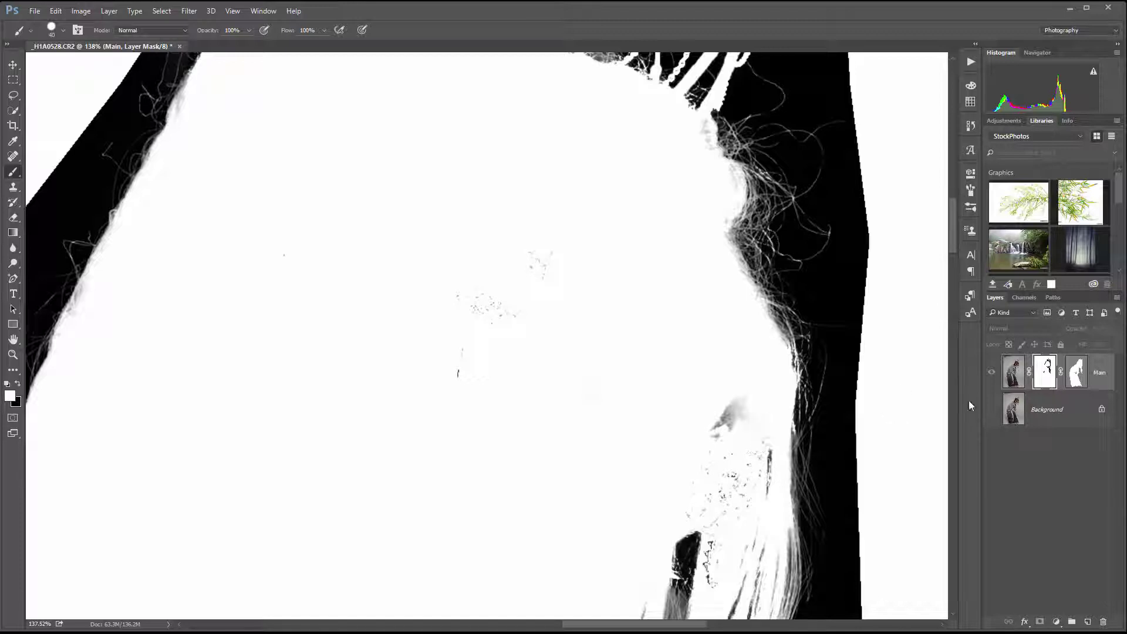
left_click(1043, 376, "alt")
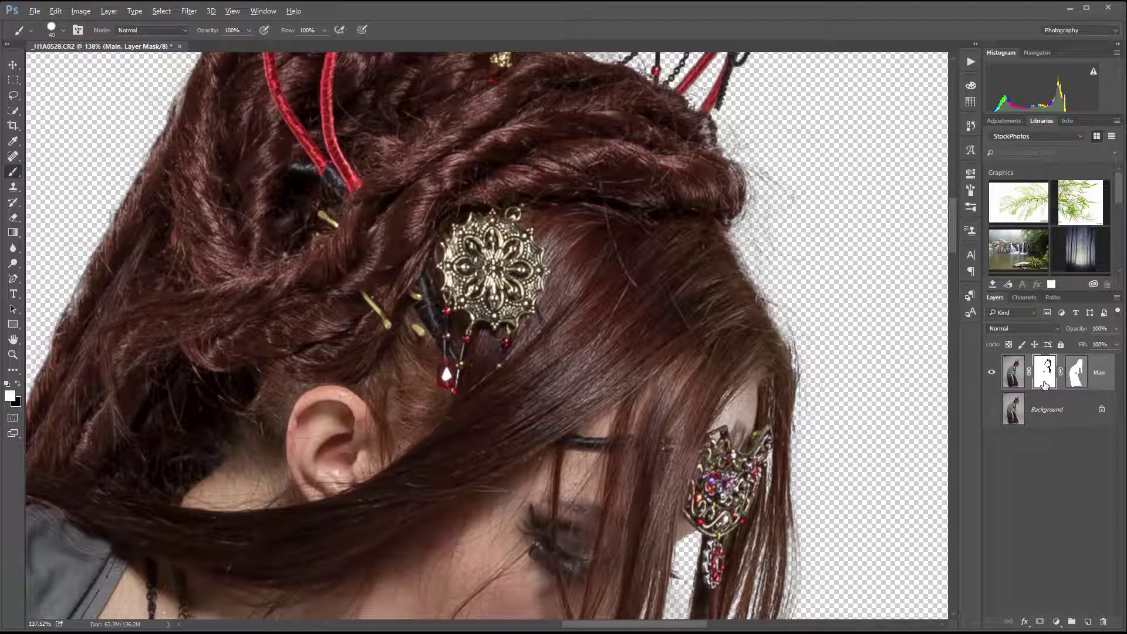
left_click(1044, 385, "alt")
scroll(440, 329, "down", 3)
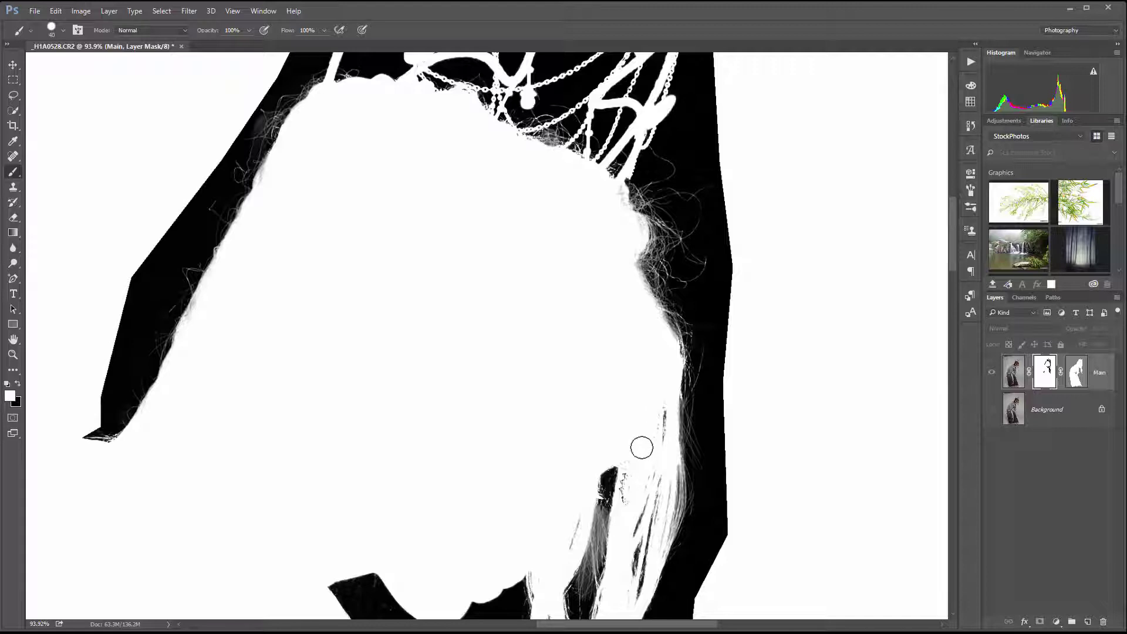
scroll(635, 482, "up", 3)
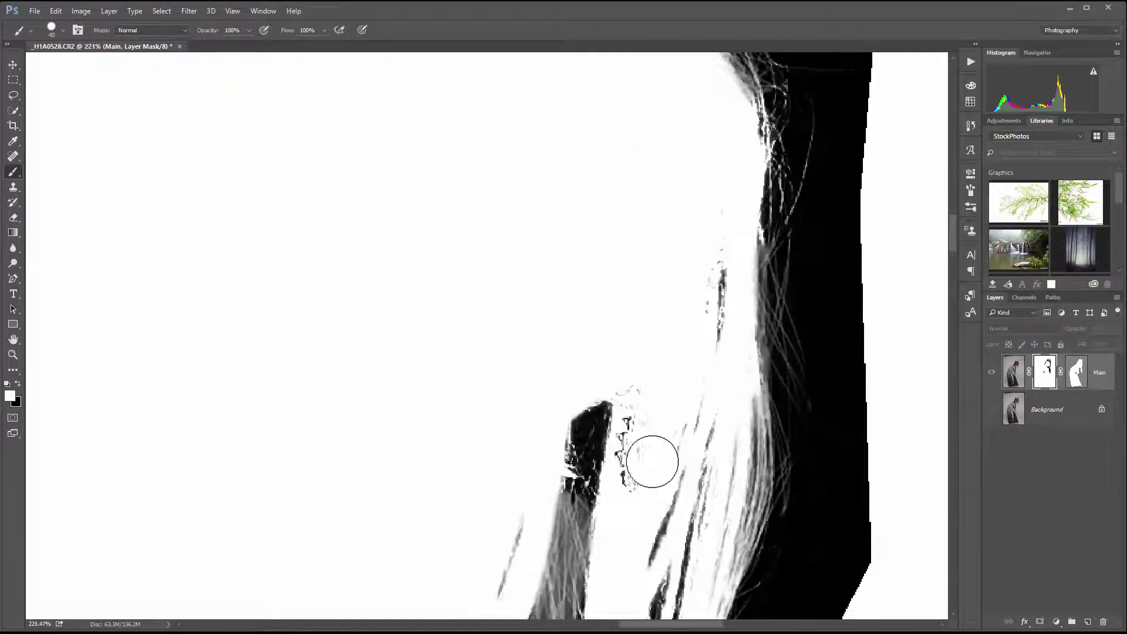
key("bracketleft")
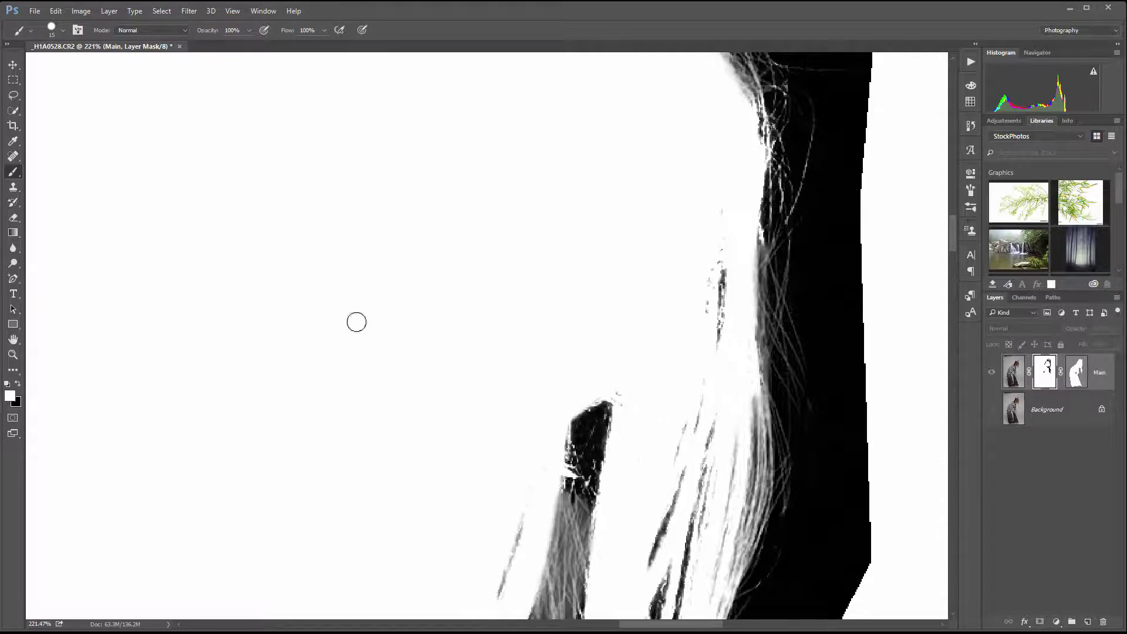
scroll(356, 321, "down", 6)
mouse_move(252, 355)
left_mouse_down()
mouse_move(340, 491)
mouse_move(426, 337)
mouse_move(421, 286)
left_mouse_up()
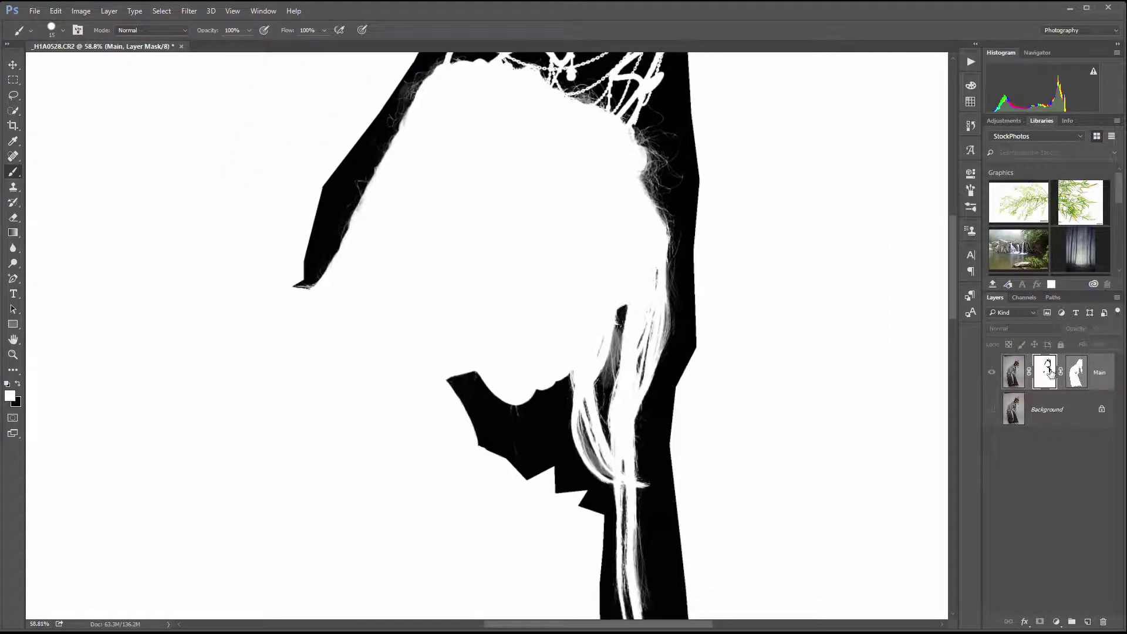
left_click(1043, 381, "alt")
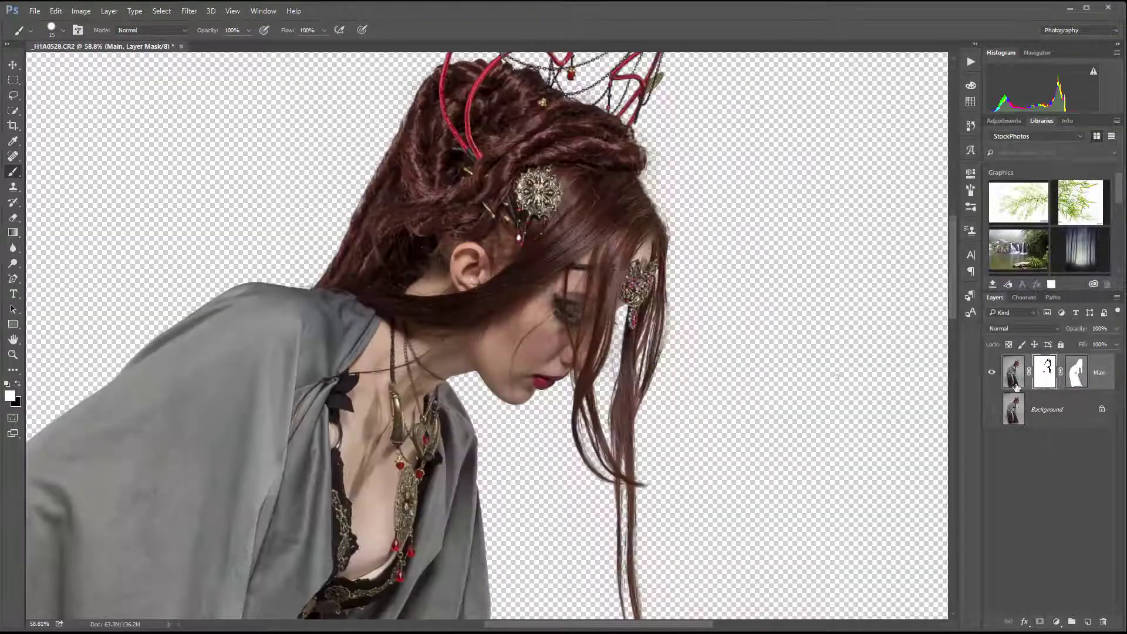
key("ctrl+0")
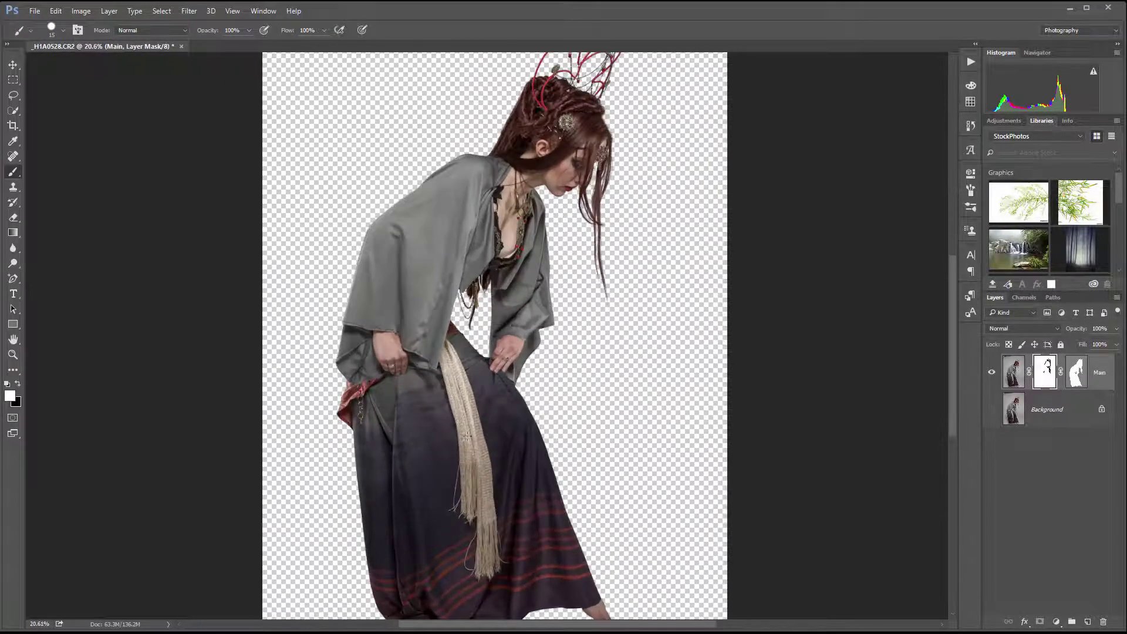
left_click_drag(625, 190, 584, 303)
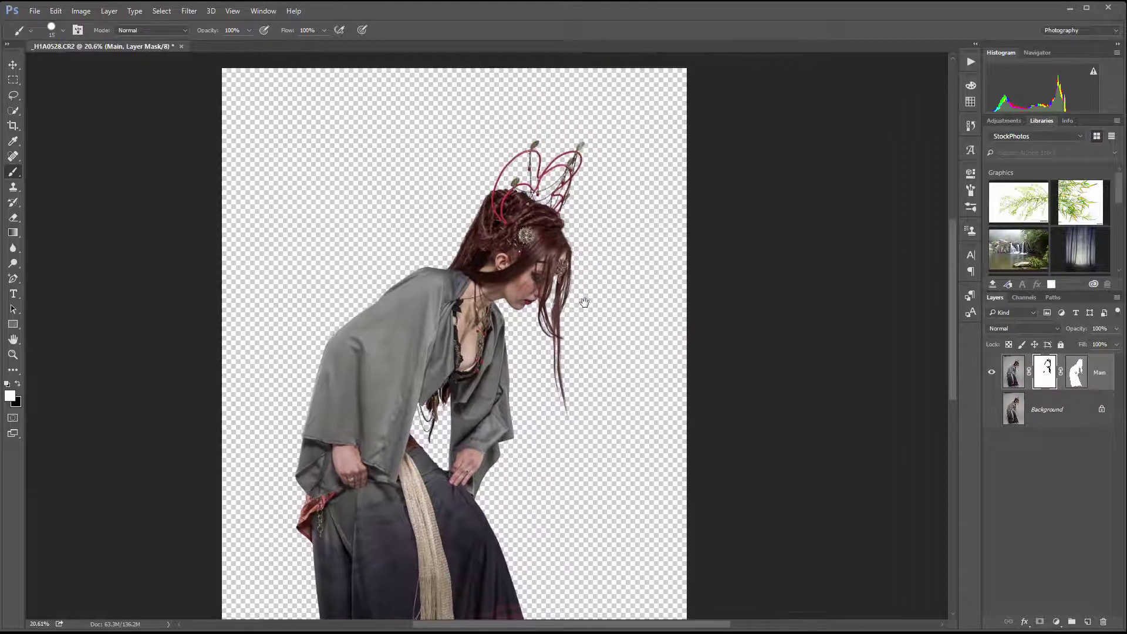
scroll(565, 310, "up", 5, "alt")
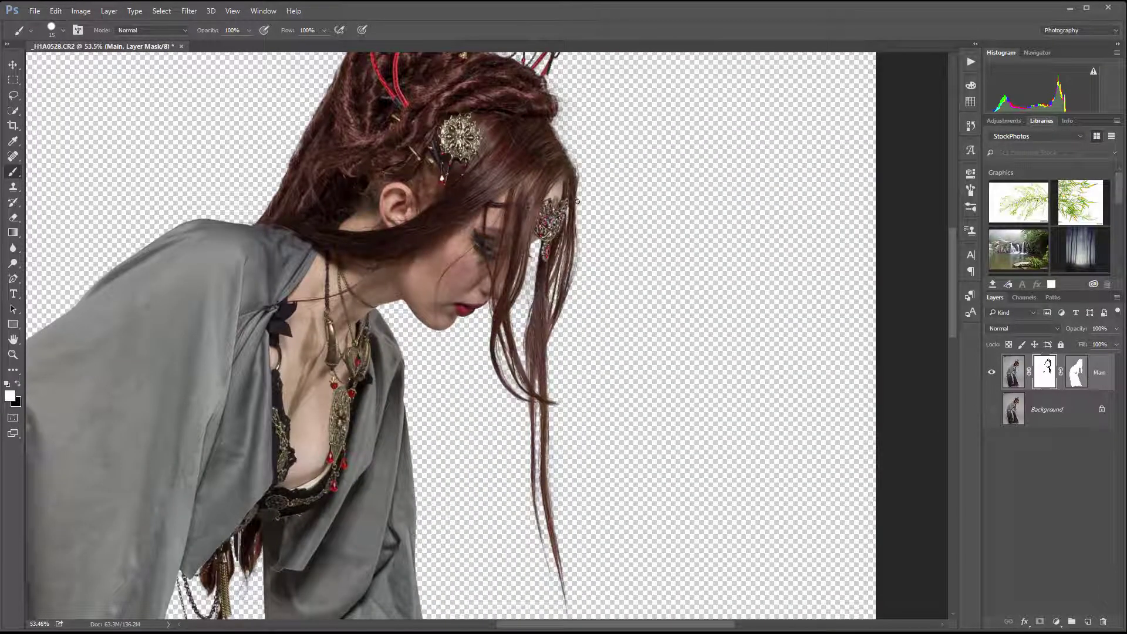
scroll(576, 244, "up", 5, "alt")
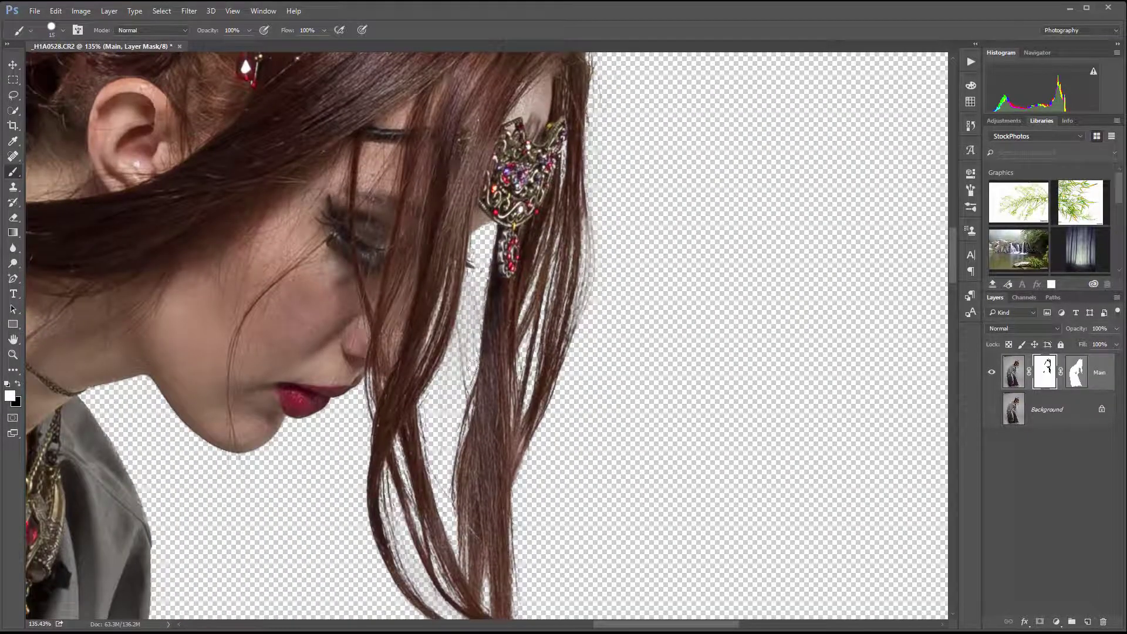
scroll(472, 366, "down", 10, "alt")
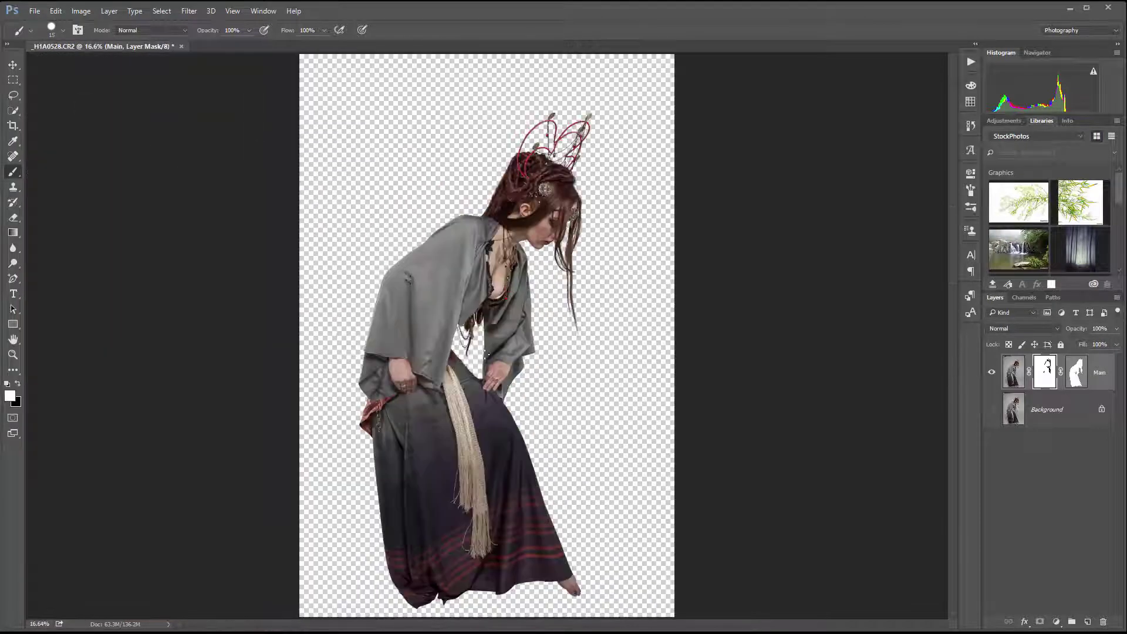
scroll(486, 354, "up", 3, "alt")
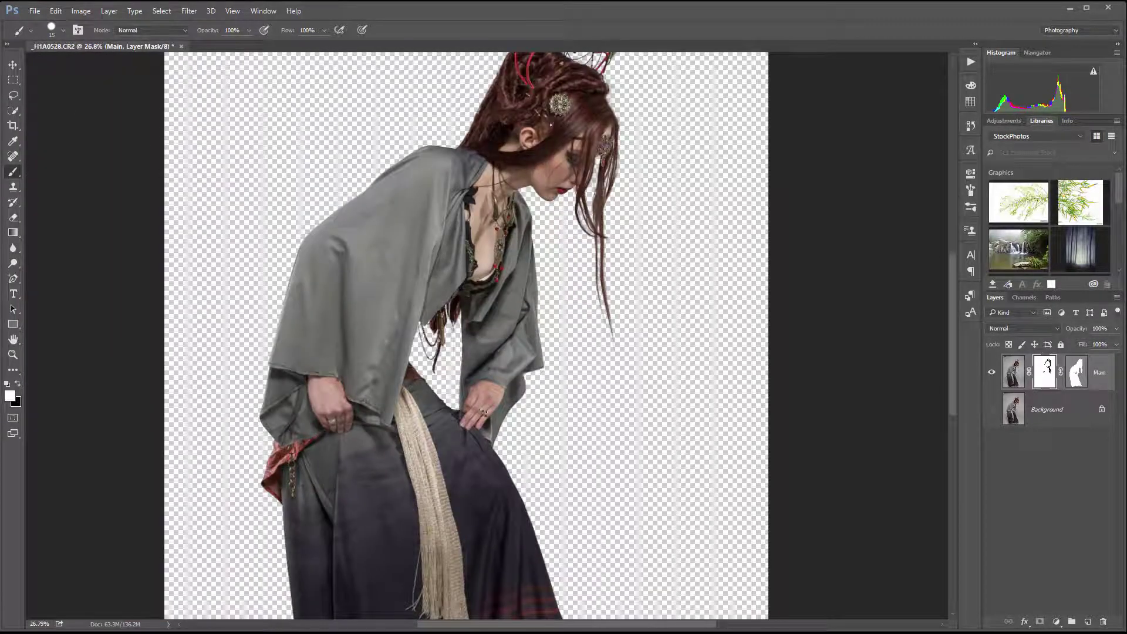
scroll(491, 424, "down", 2, "alt")
scroll(326, 388, "up", 11, "alt")
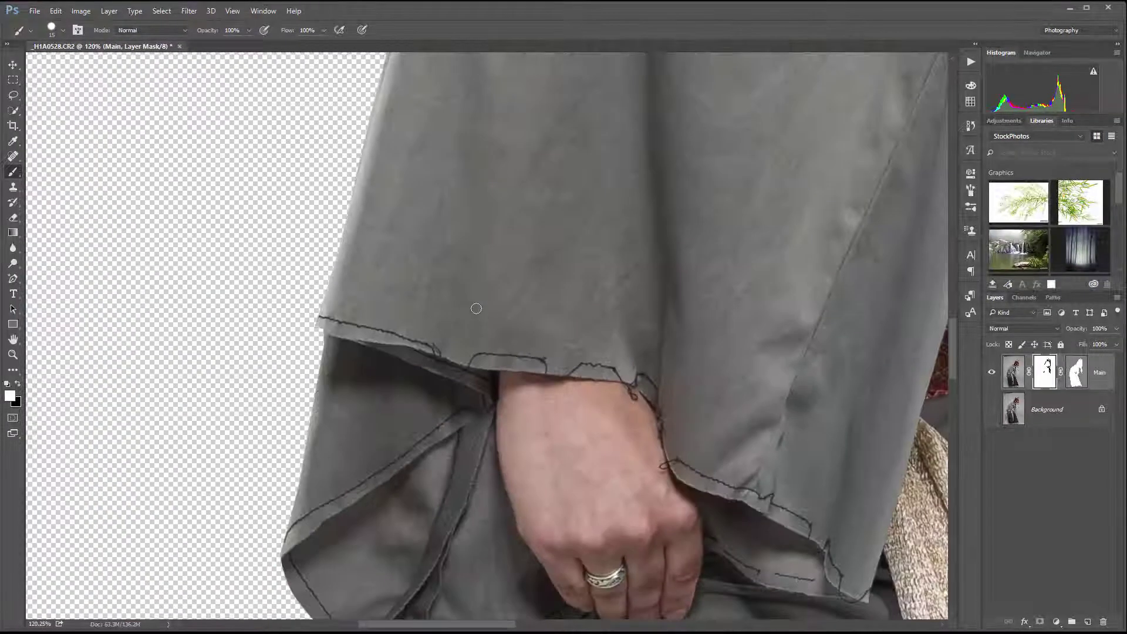
scroll(452, 278, "down", 12, "alt")
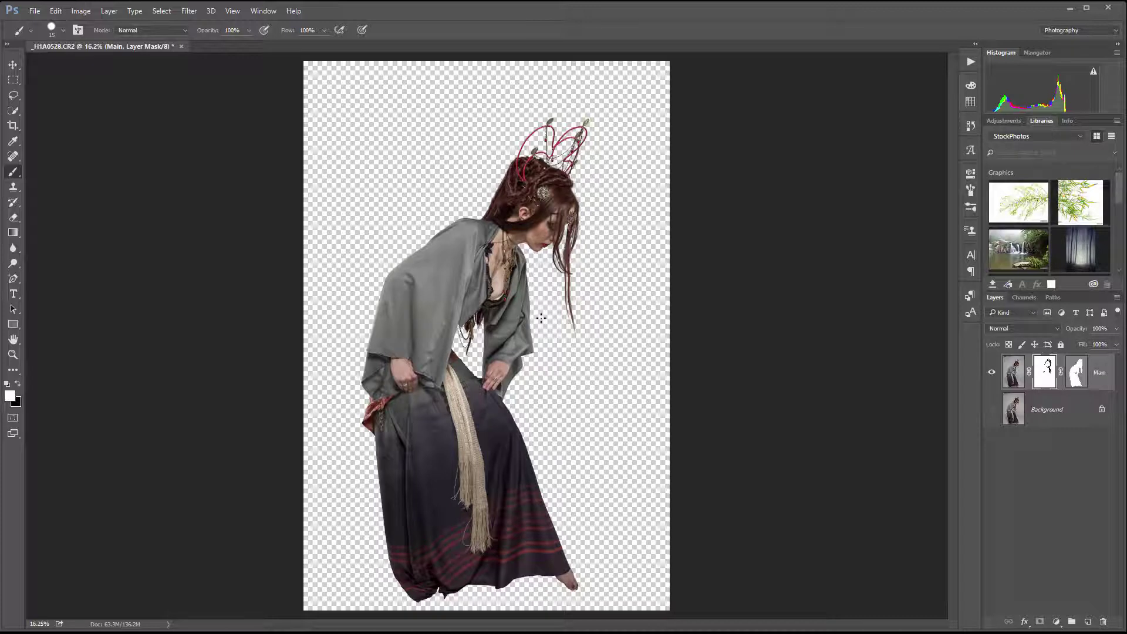
scroll(575, 318, "up", 1, "alt")
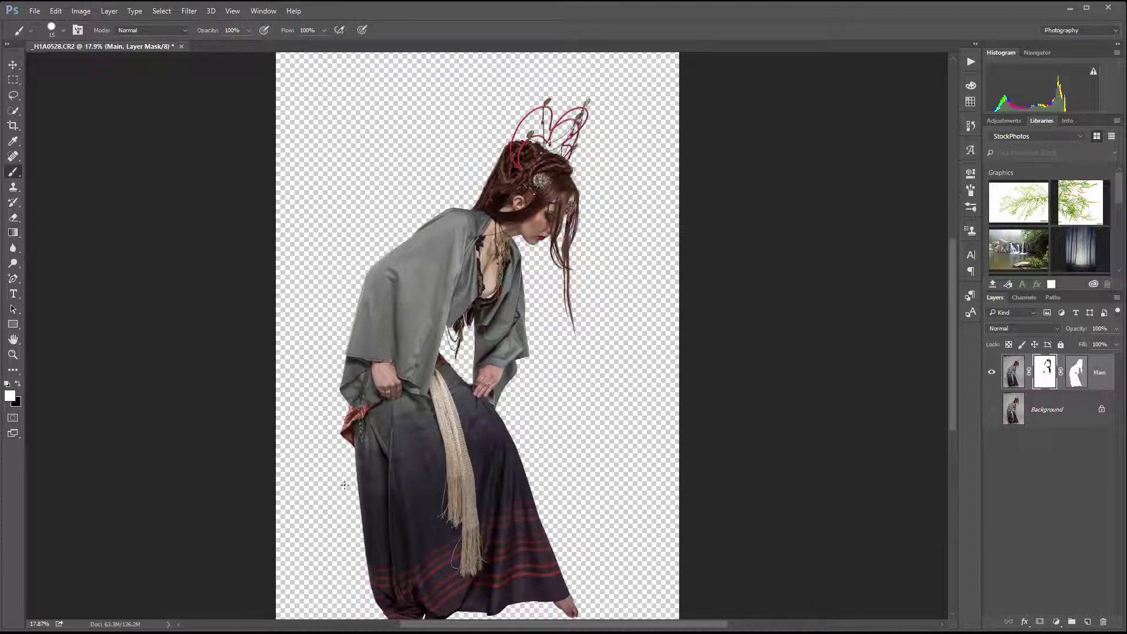
scroll(531, 374, "down", 1, "alt")
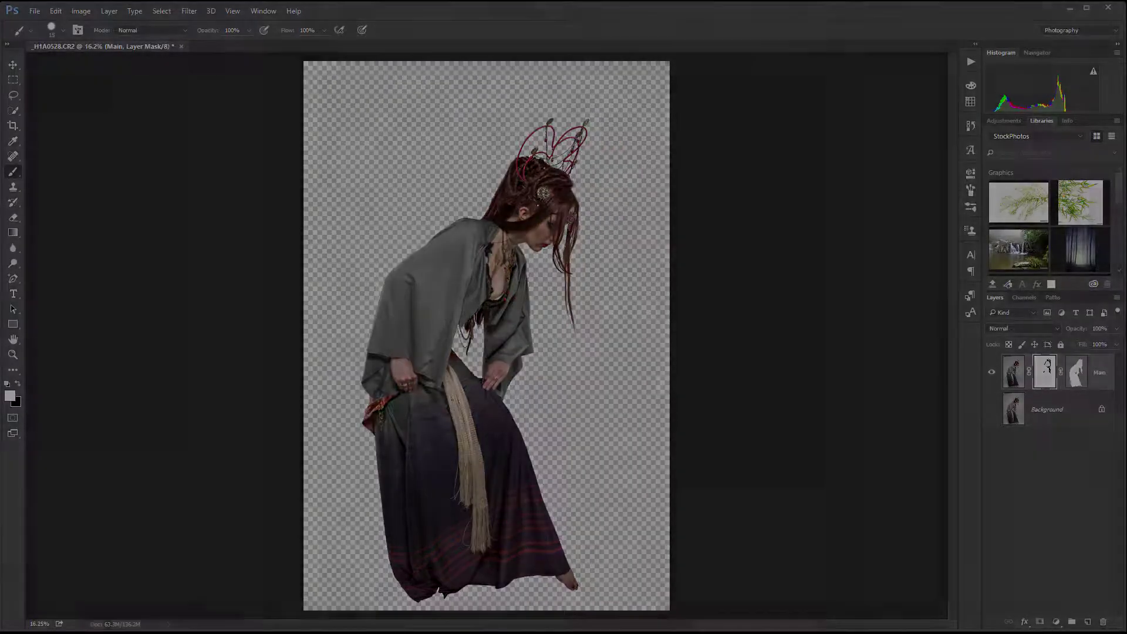